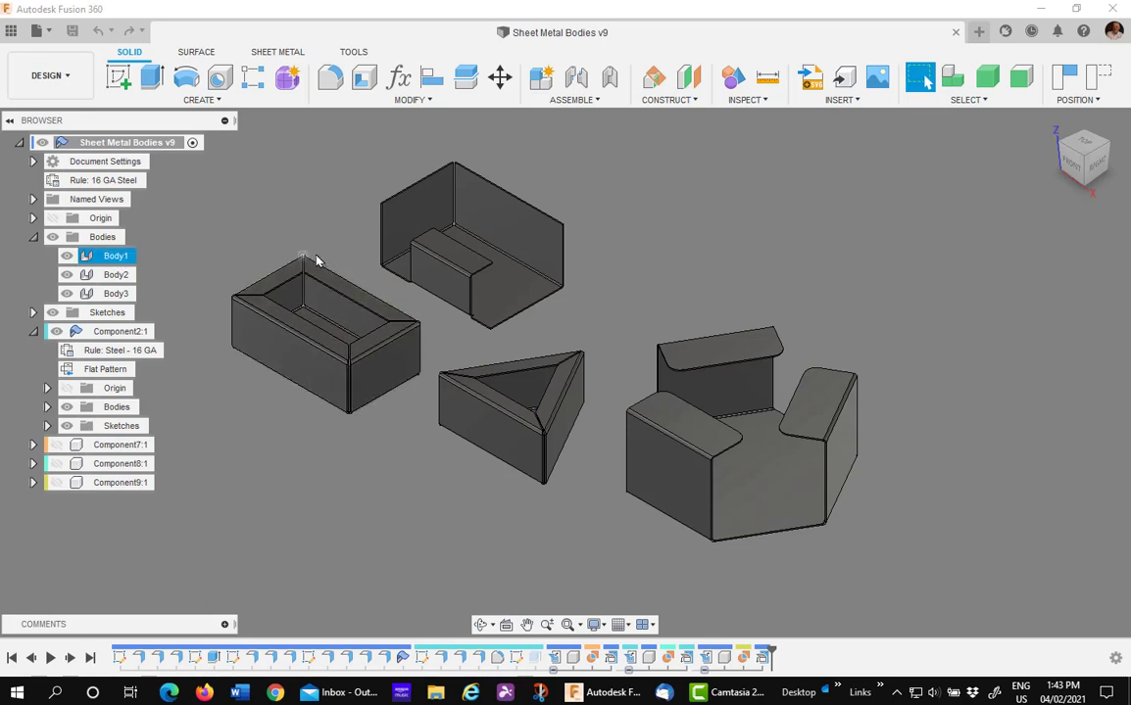
Unfold the box part with its bottom face fixed and all eight bends flattened
scroll(329, 229, "up", 1)
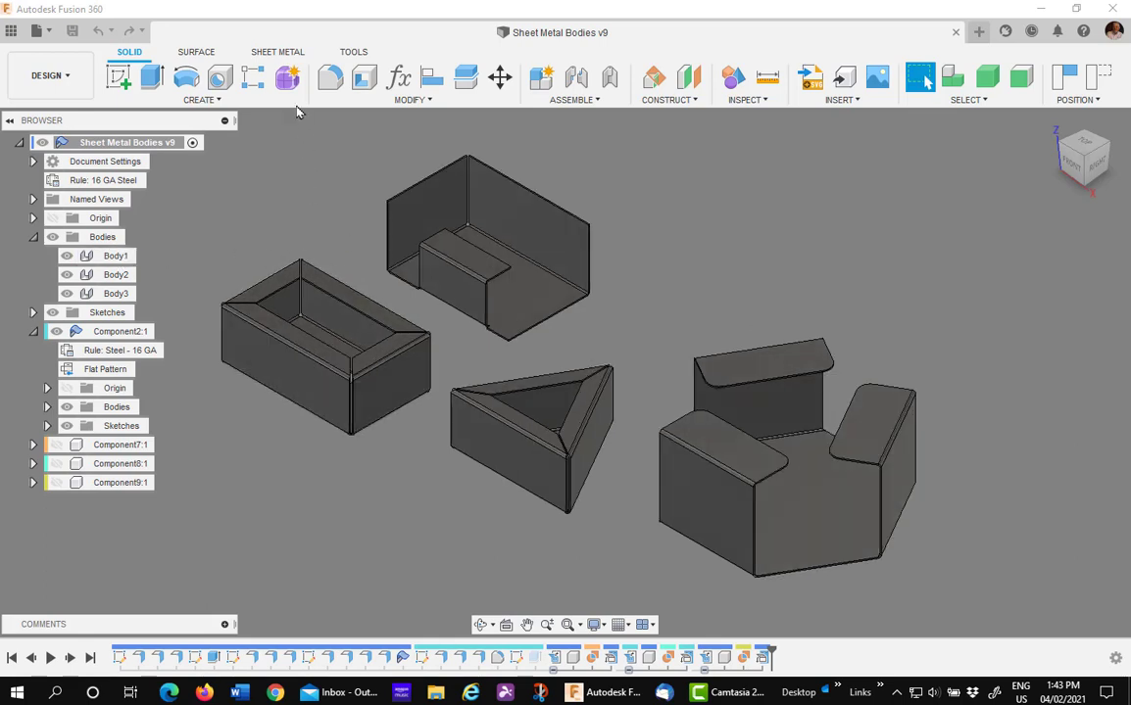
left_click(280, 52)
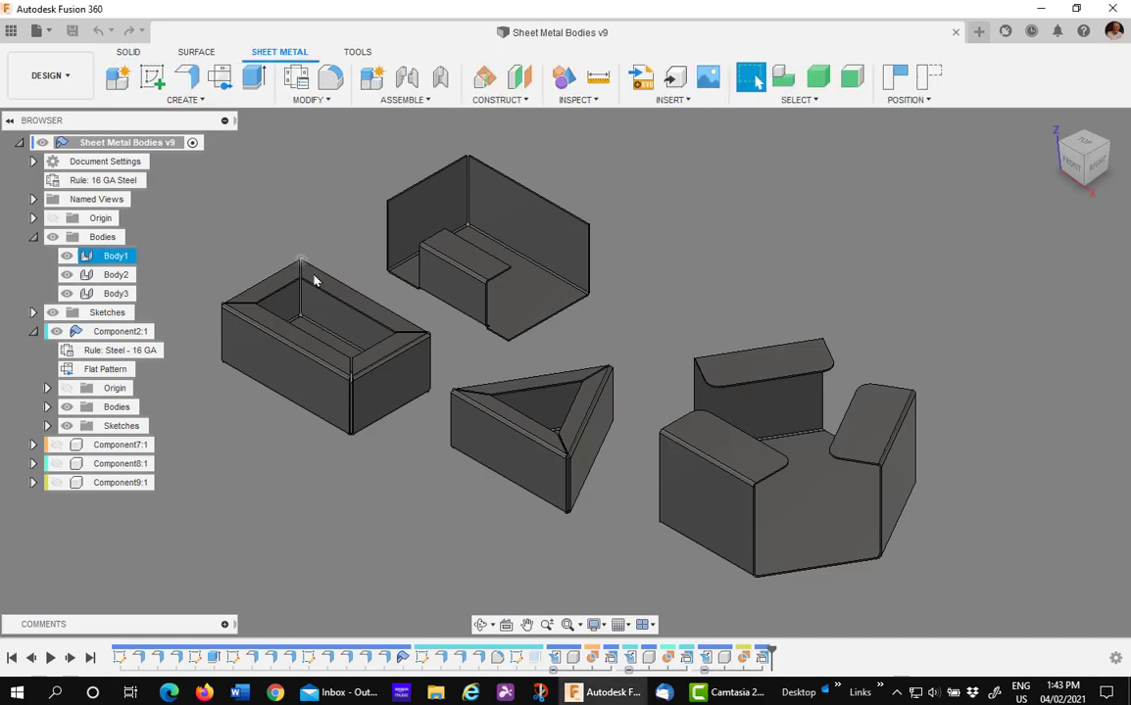
scroll(325, 291, "up", 2)
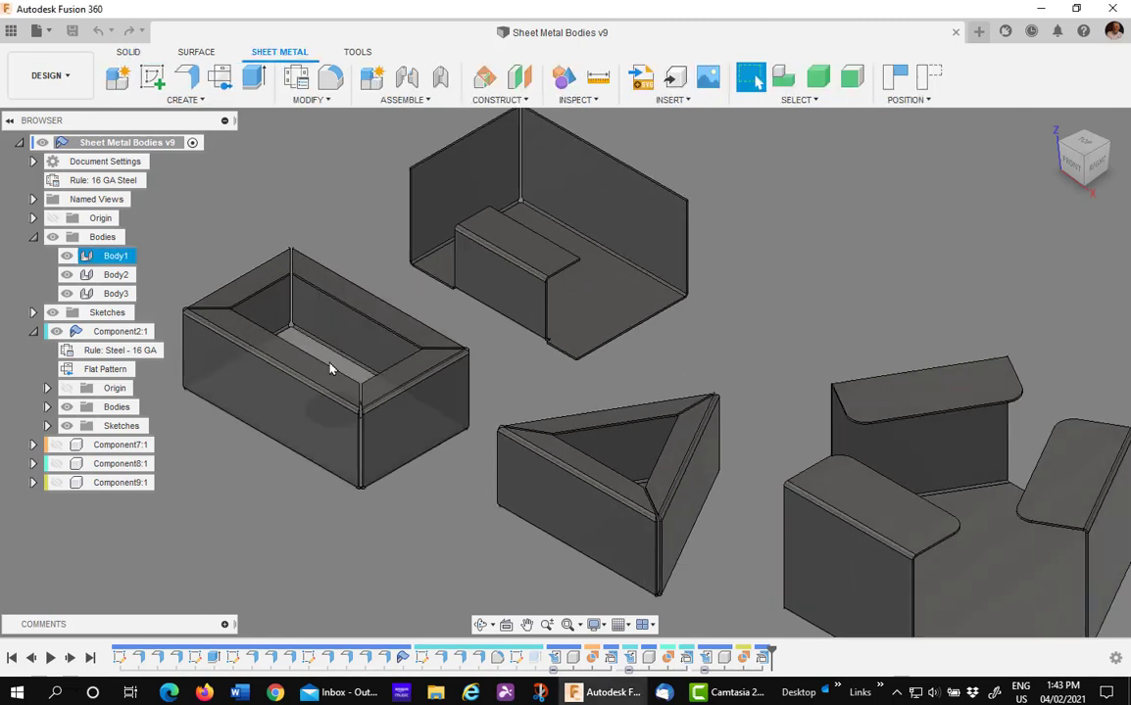
left_click(334, 361)
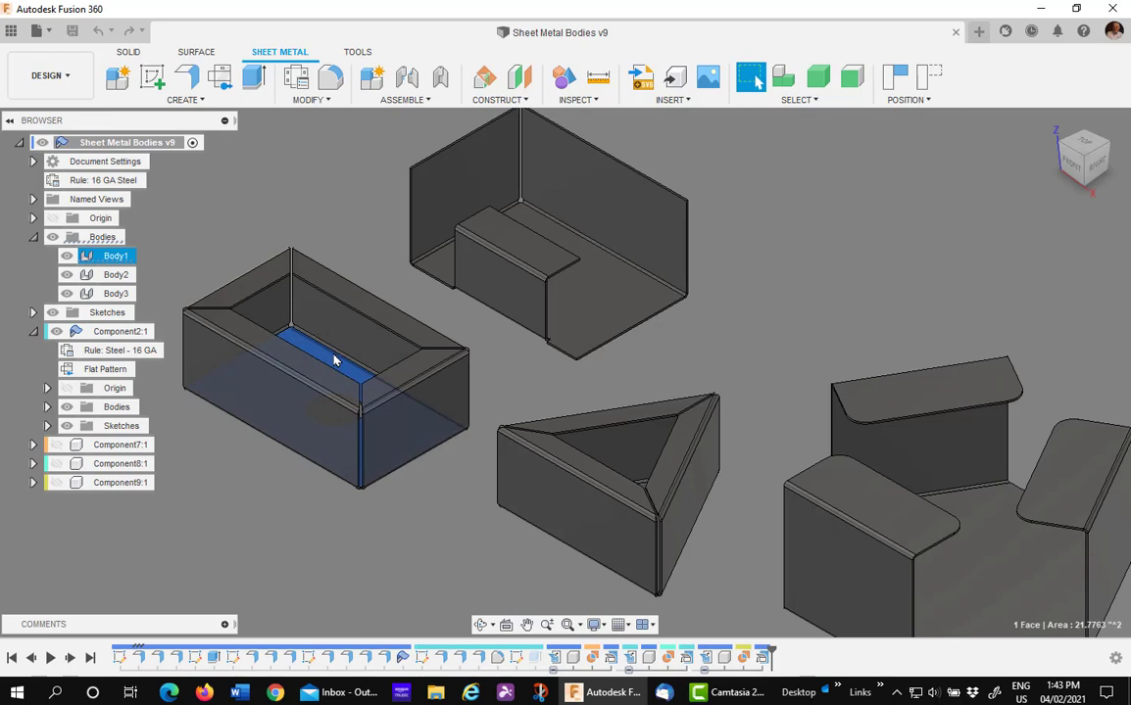
left_click(312, 100)
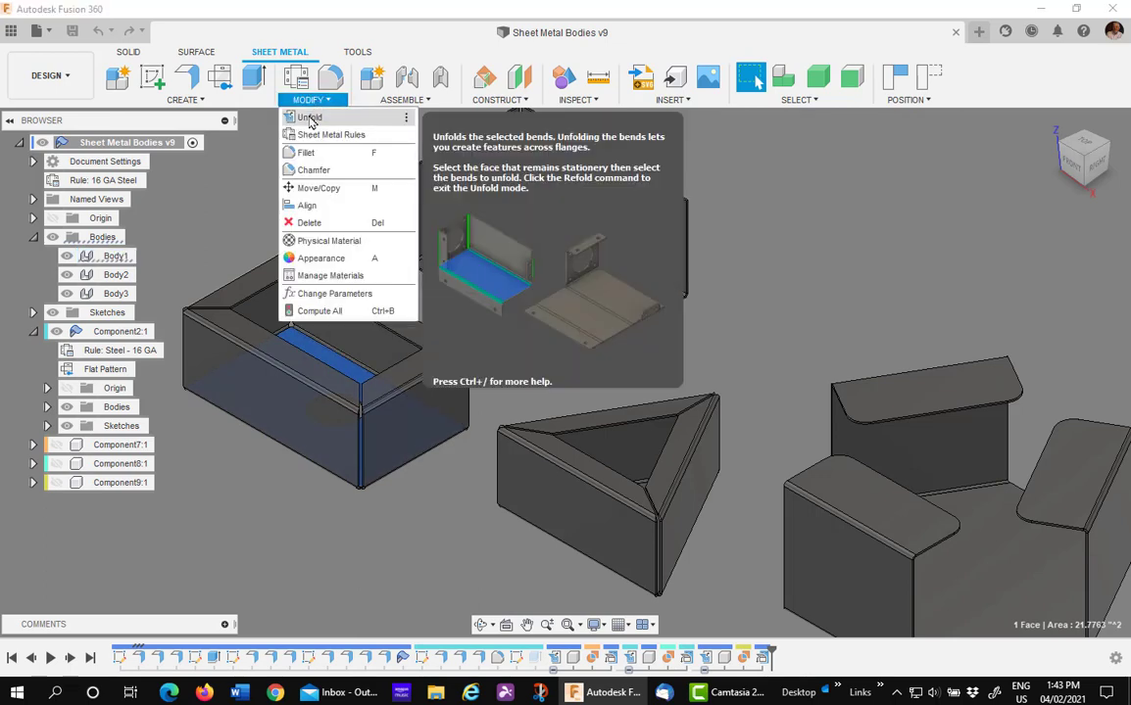
left_click(310, 119)
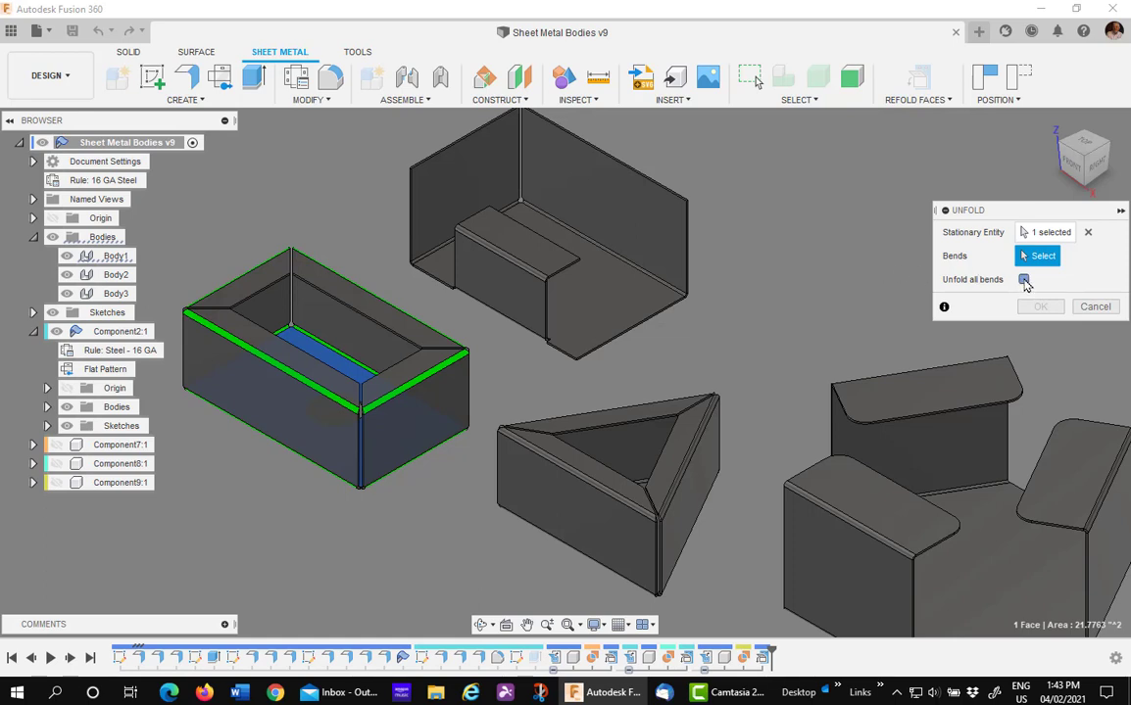
left_click(1024, 280)
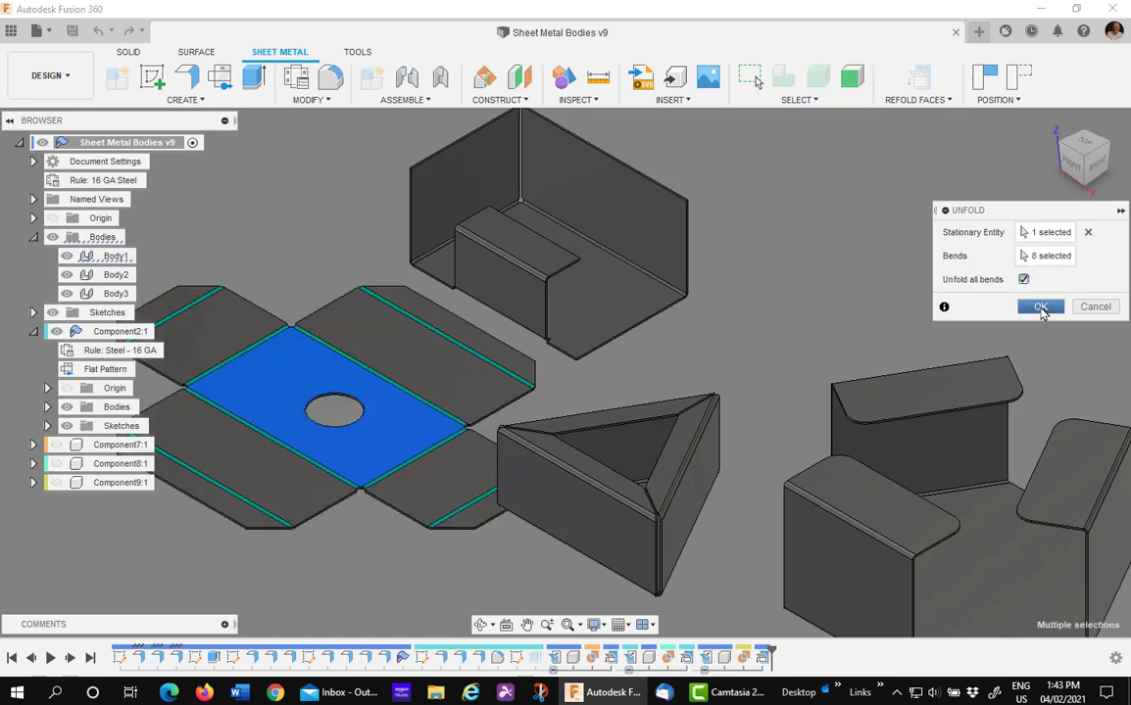
left_click(1042, 307)
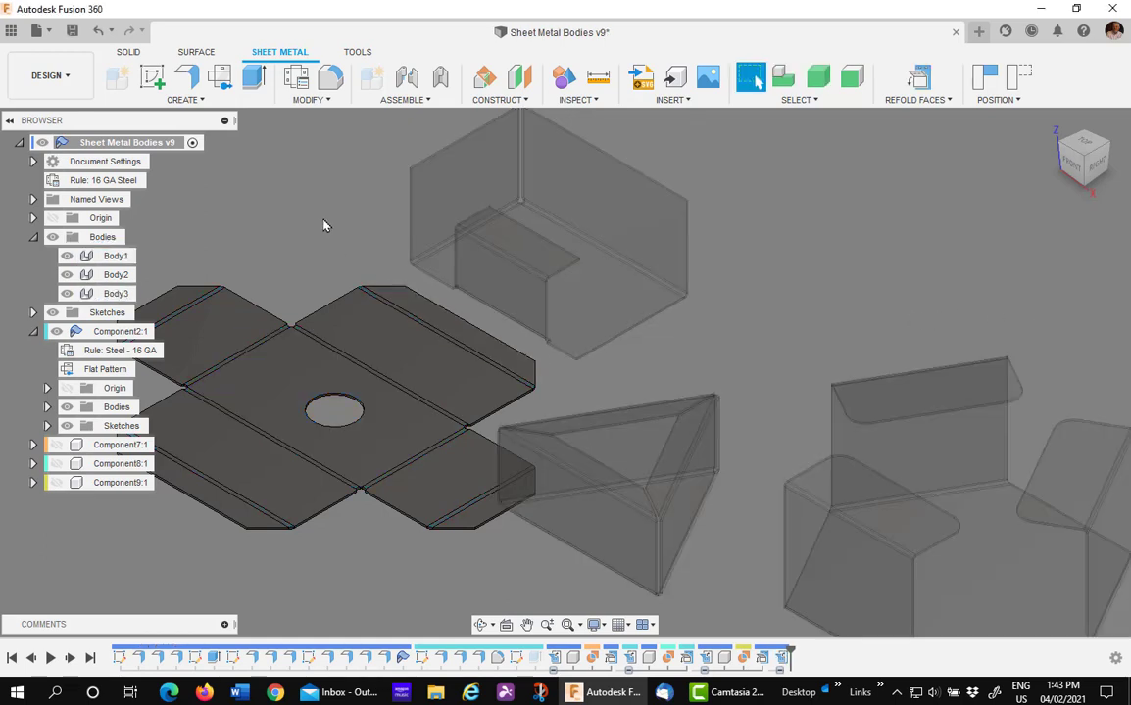
Boundary-fill the flat box pattern's cell, with Capture Position, into new component Component10:1
middle_click_drag(306, 232, 378, 230, "shift")
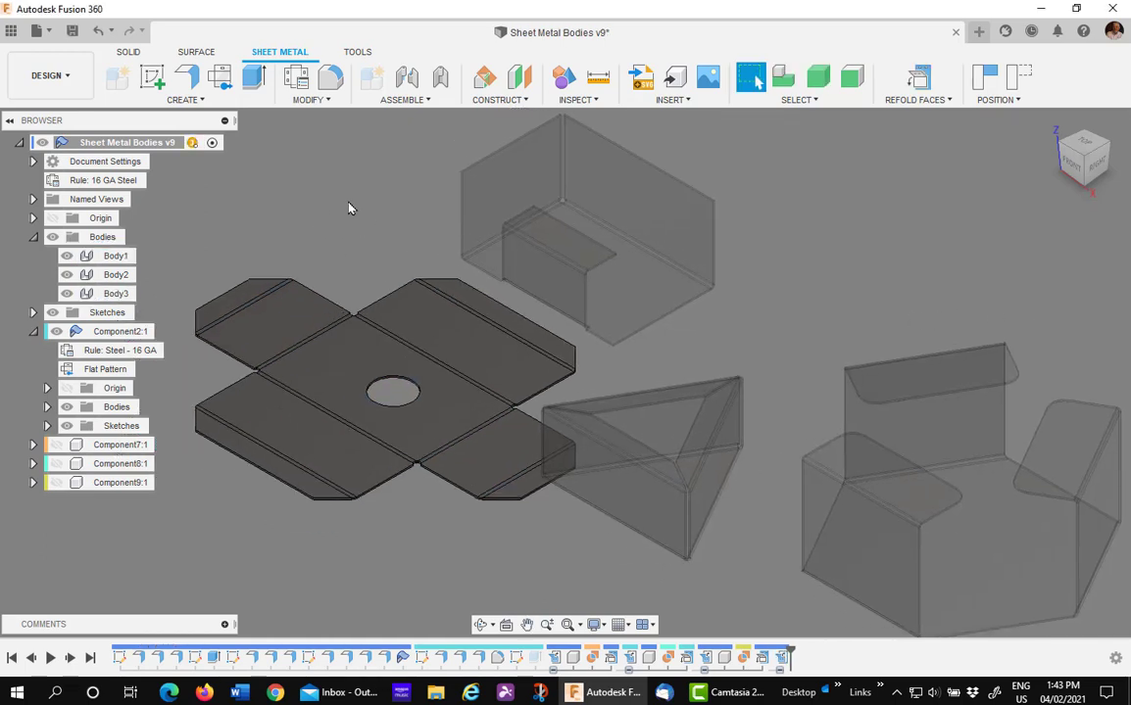
left_click(129, 53)
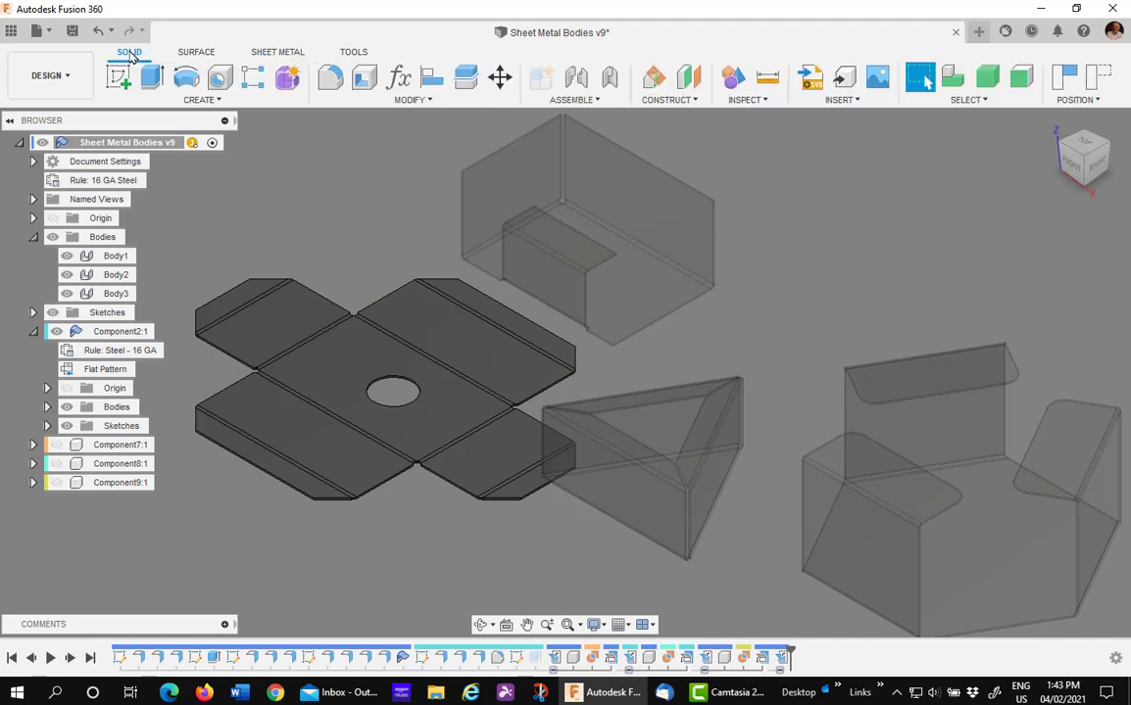
left_click(200, 100)
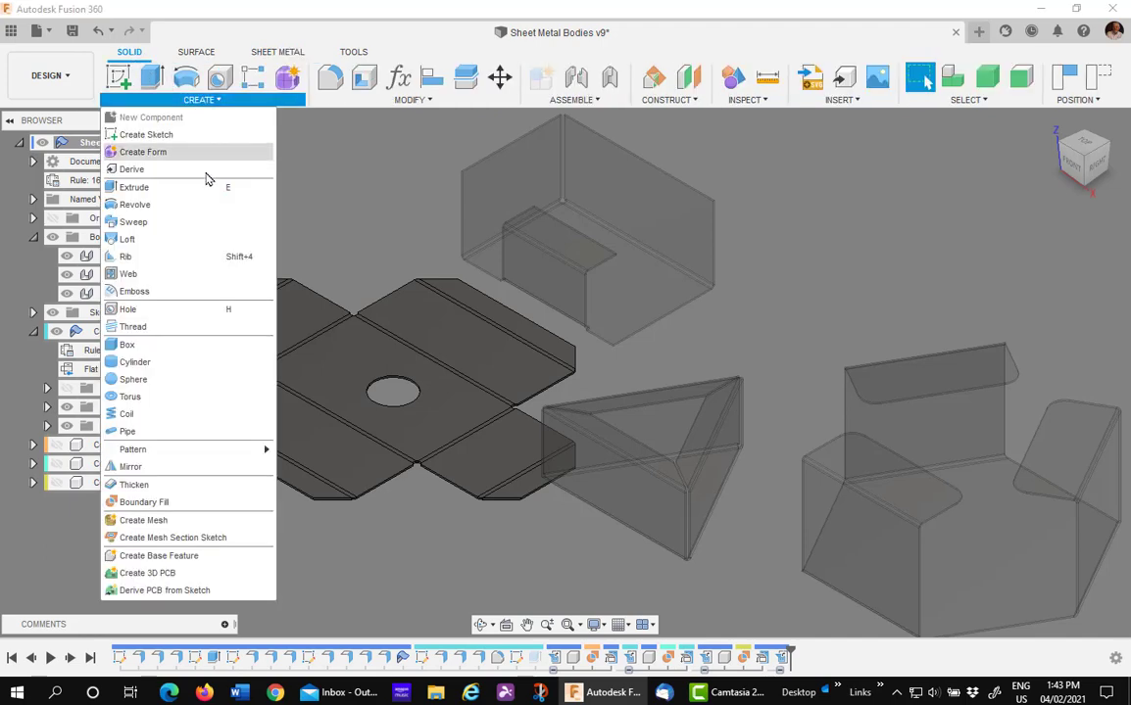
left_click(147, 504)
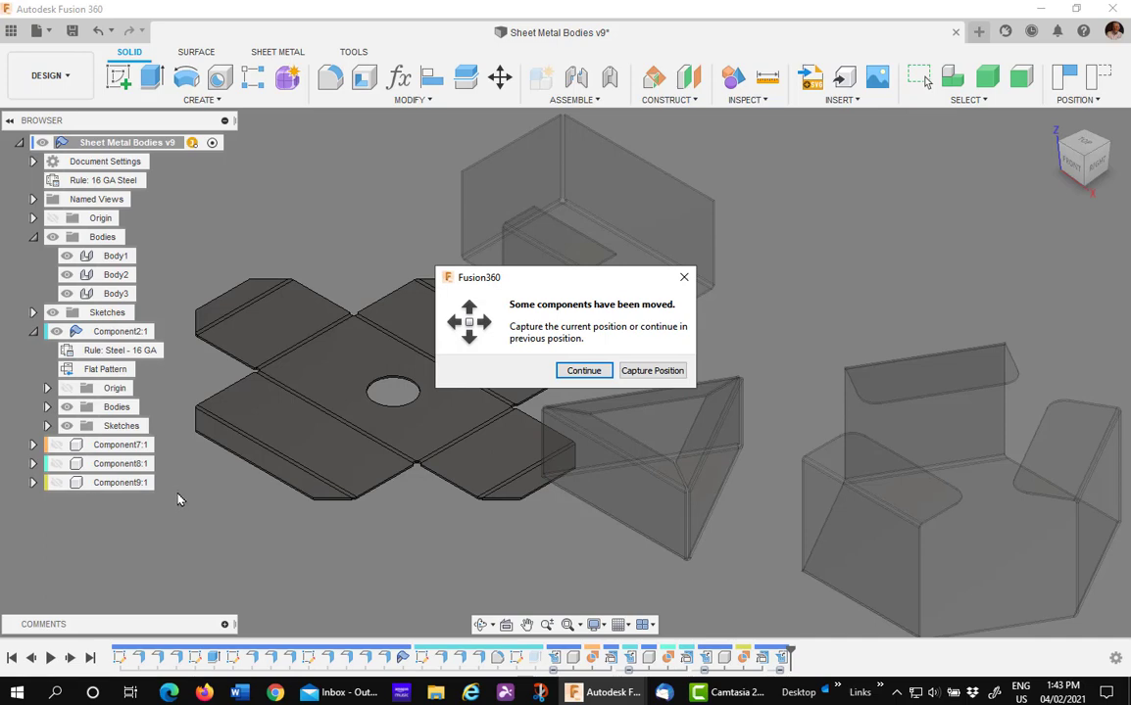
left_click(652, 373)
left_click(513, 371)
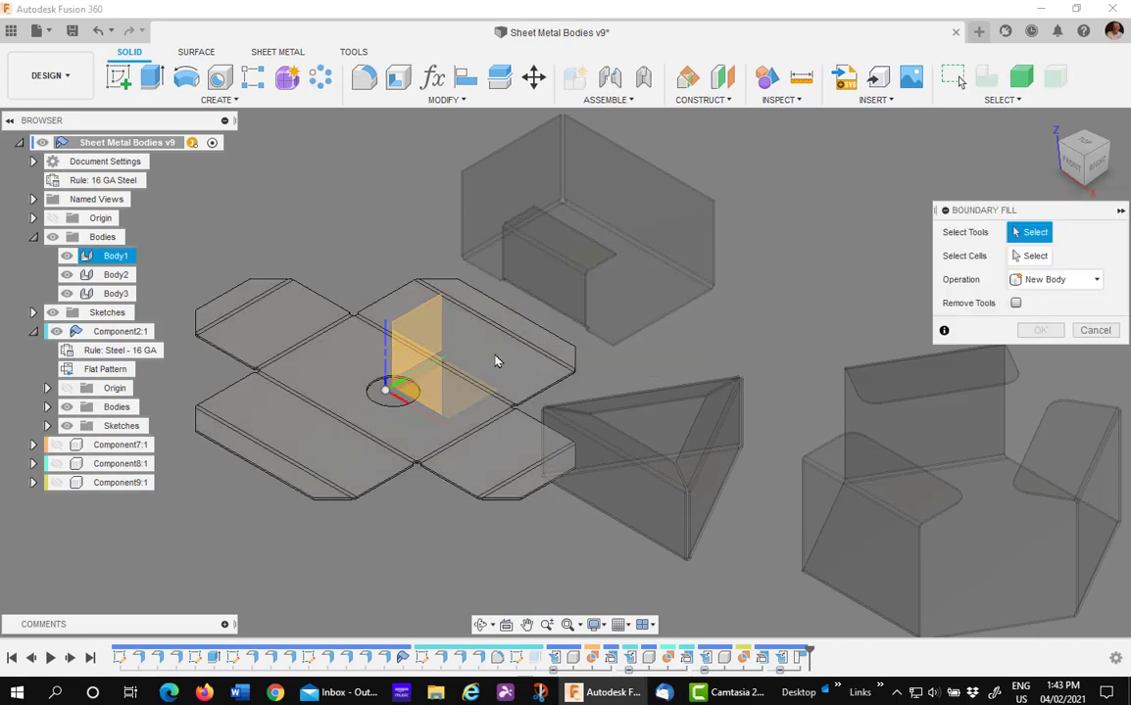
left_click(493, 362)
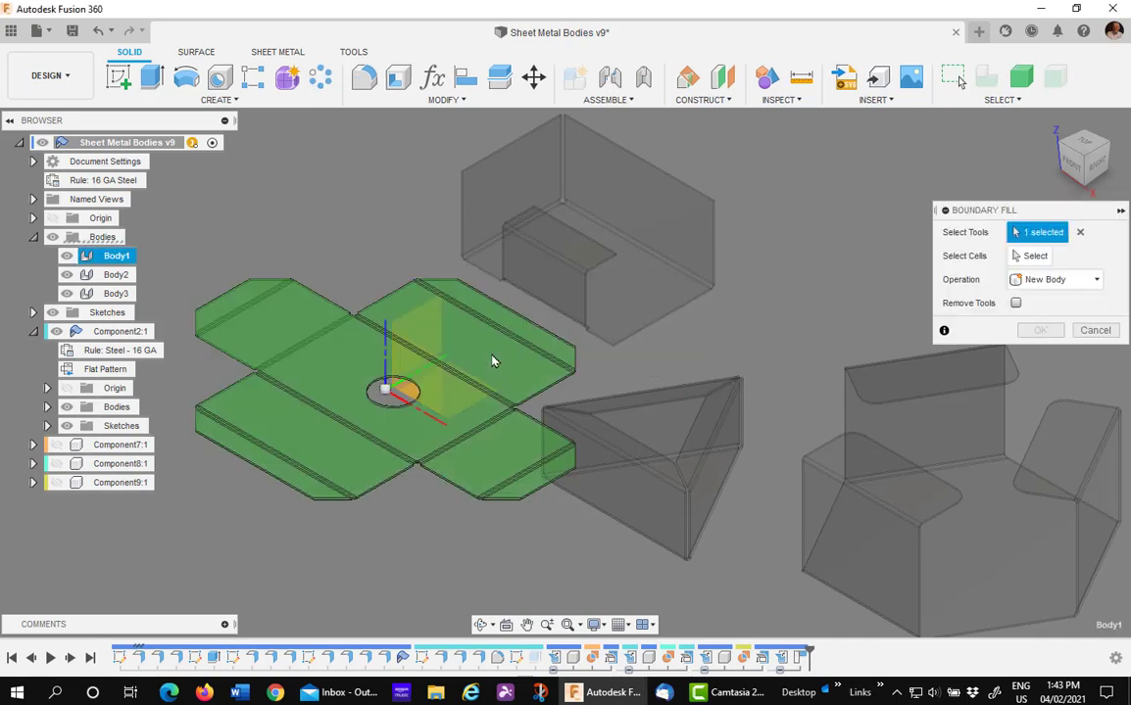
left_click(1030, 256)
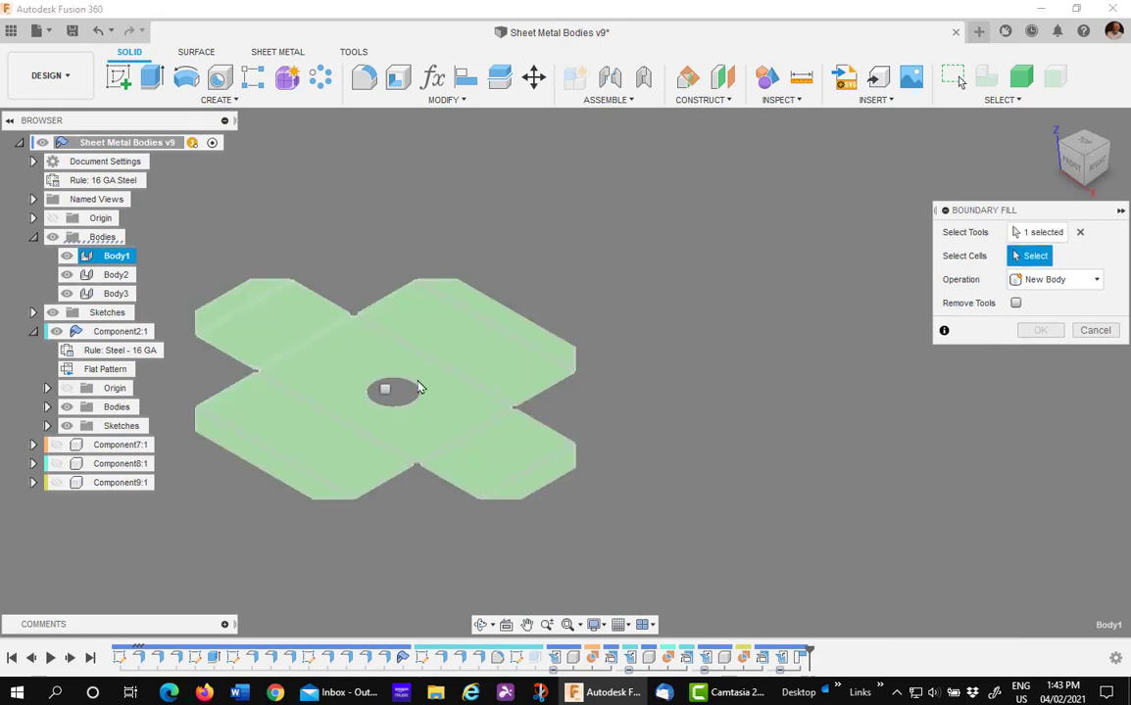
left_click(543, 373)
left_click(1095, 282)
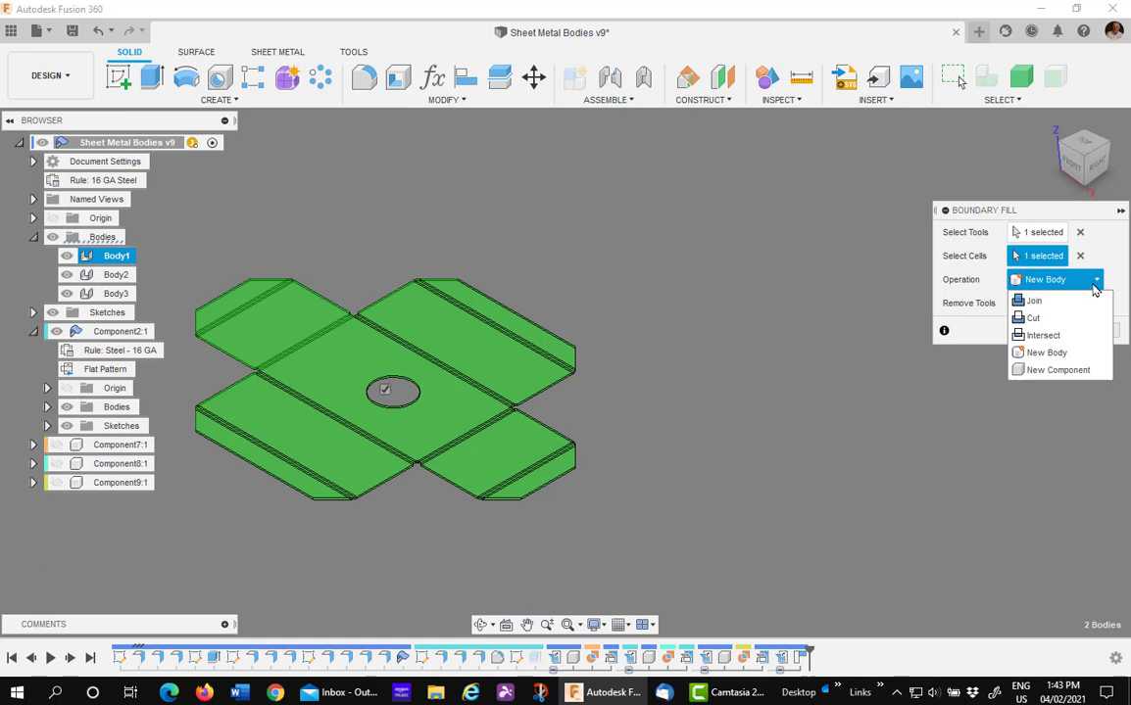
left_click(1061, 372)
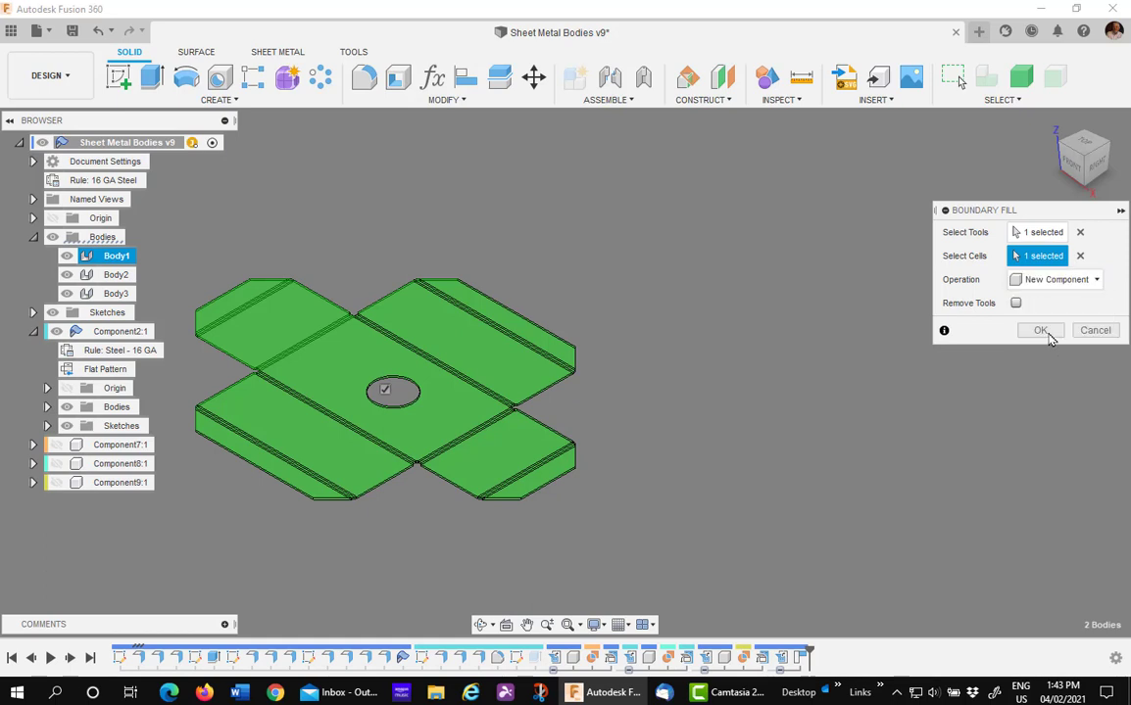
left_click(1040, 331)
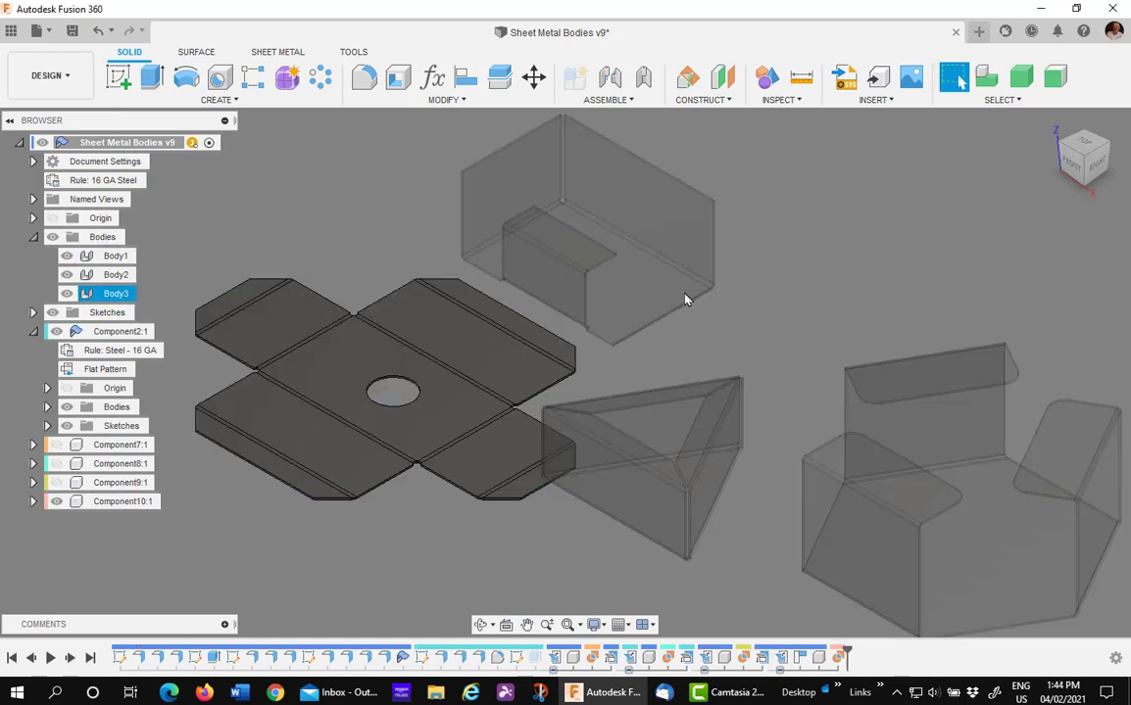
Refold the box, then unfold the large five-sided part flat on its floor face
left_click(277, 51)
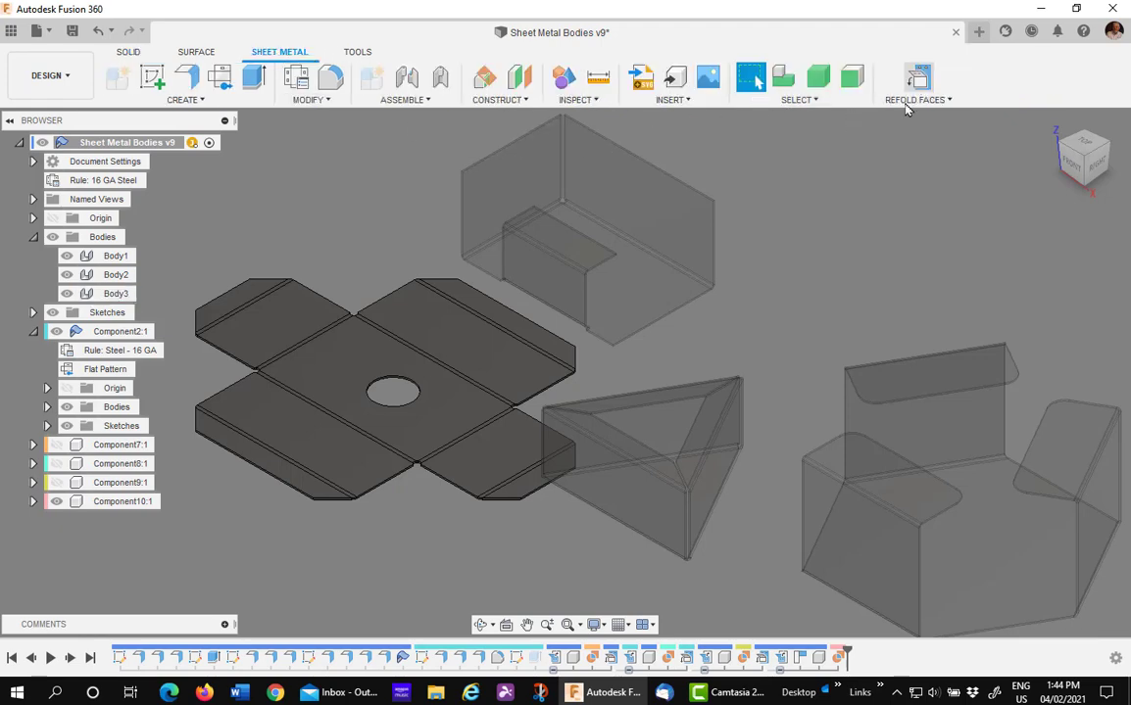
left_click(919, 77)
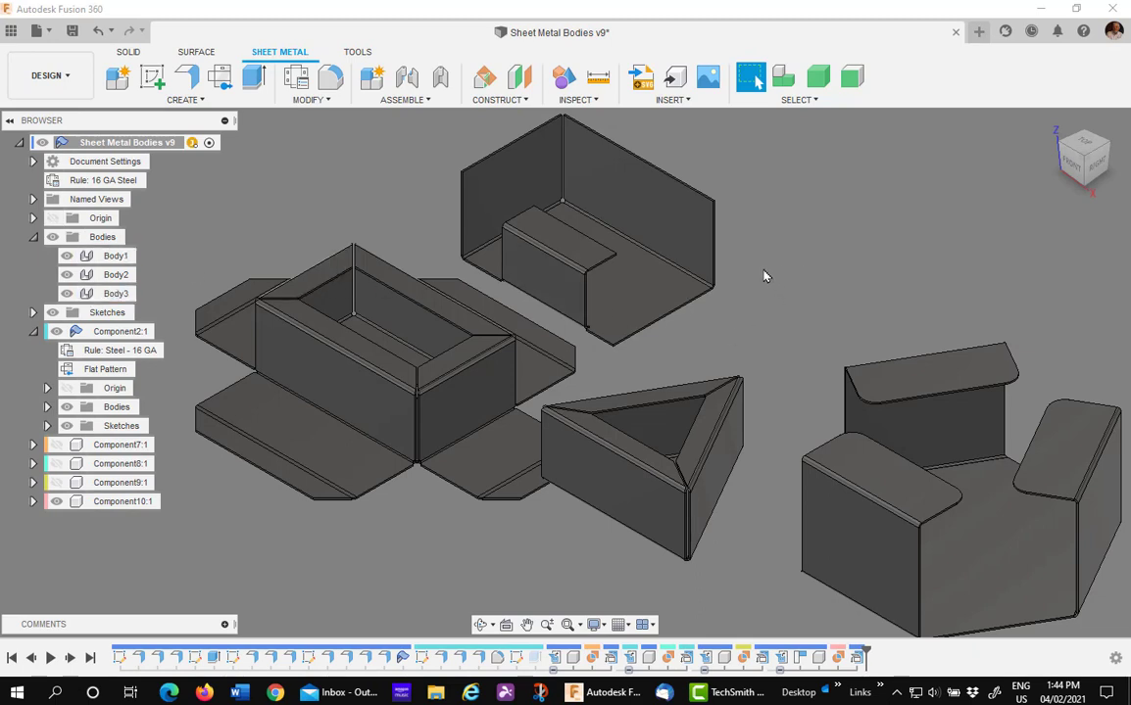
left_click(307, 102)
left_click(310, 117)
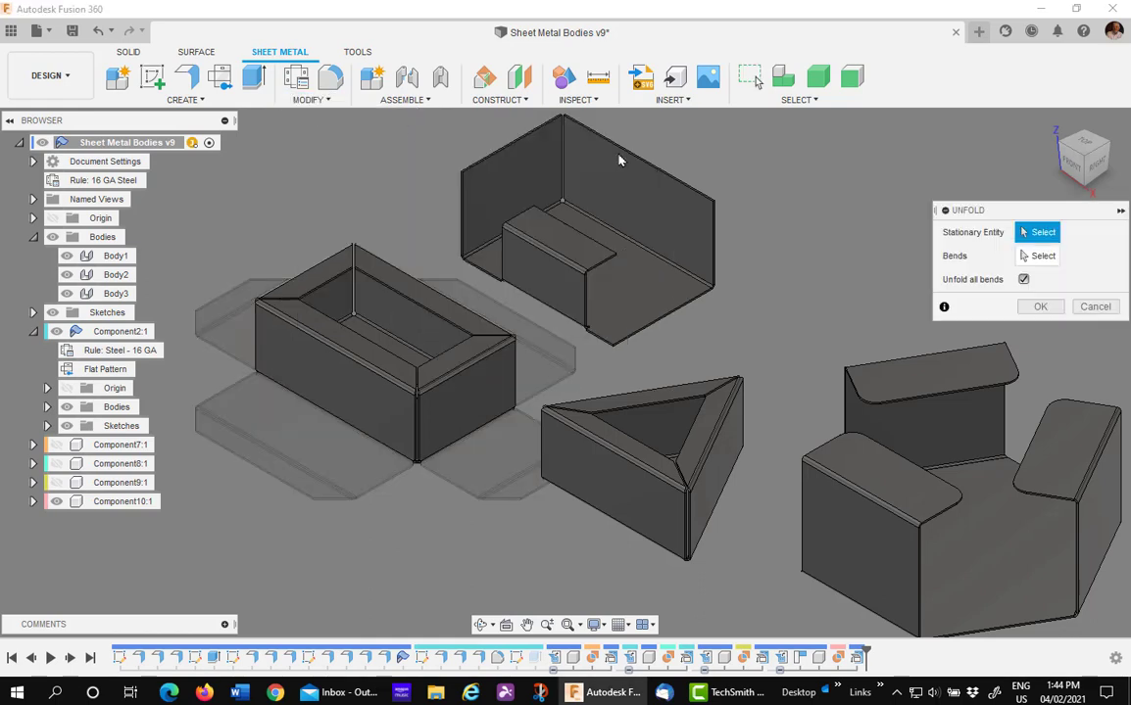
left_click(1000, 548)
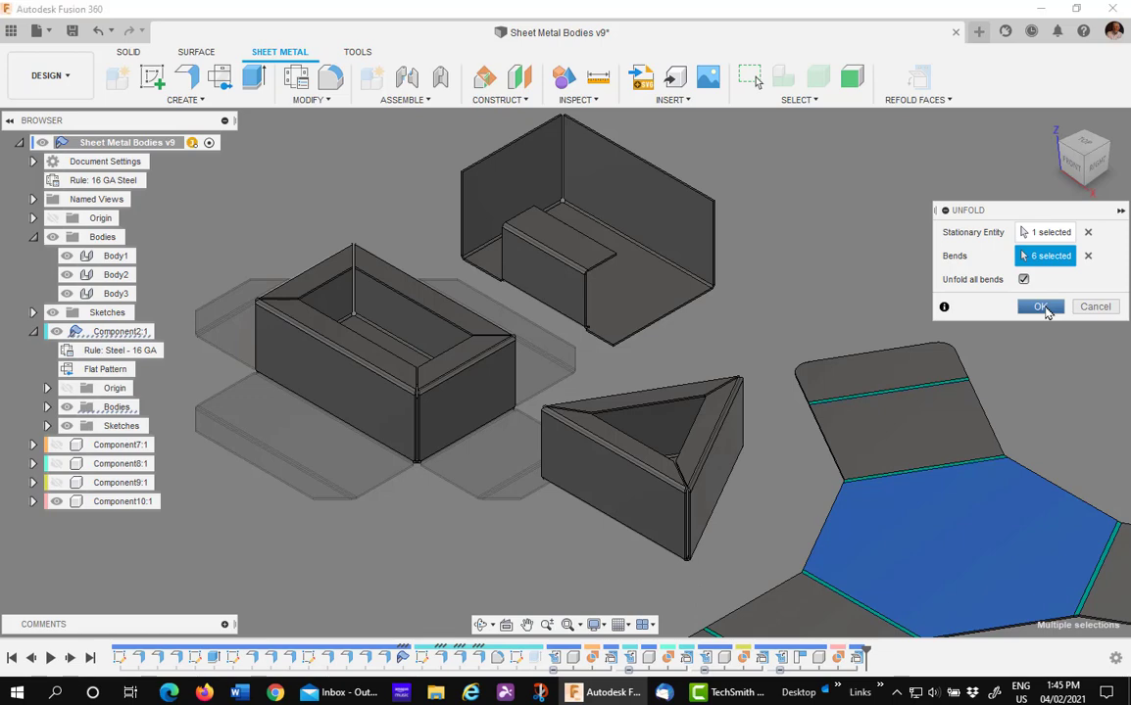
left_click(1043, 308)
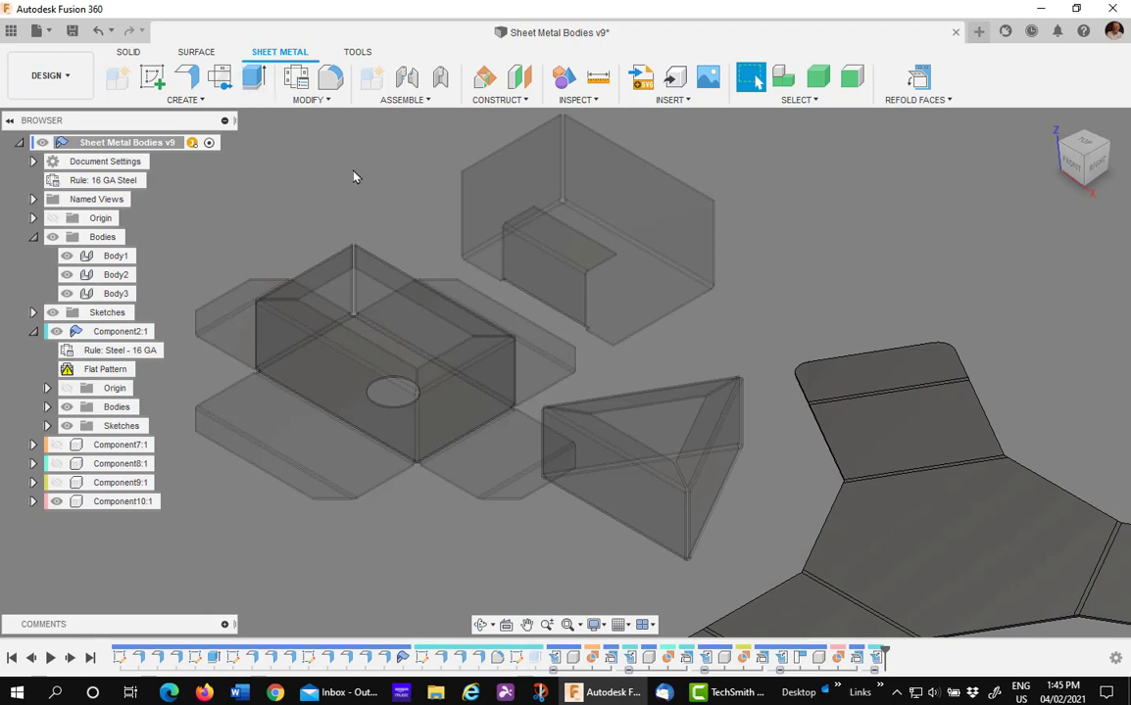
Boundary-fill the flattened large part into new component Component11:1, then refold the parts
key("s")
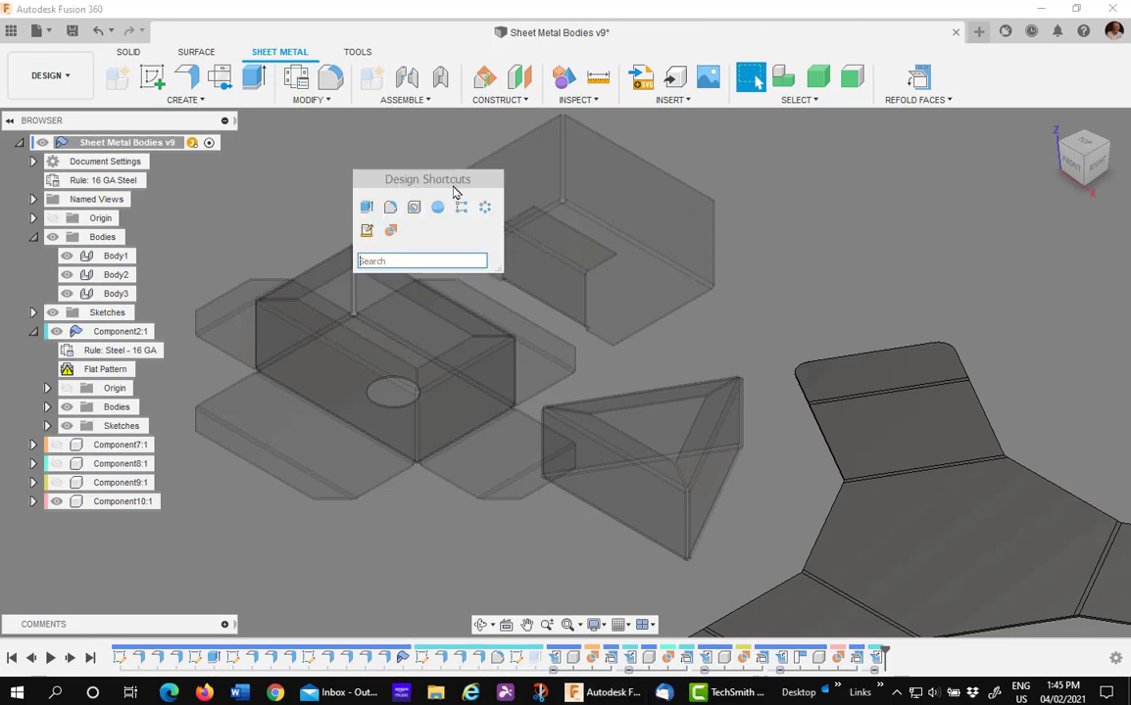
left_click(390, 231)
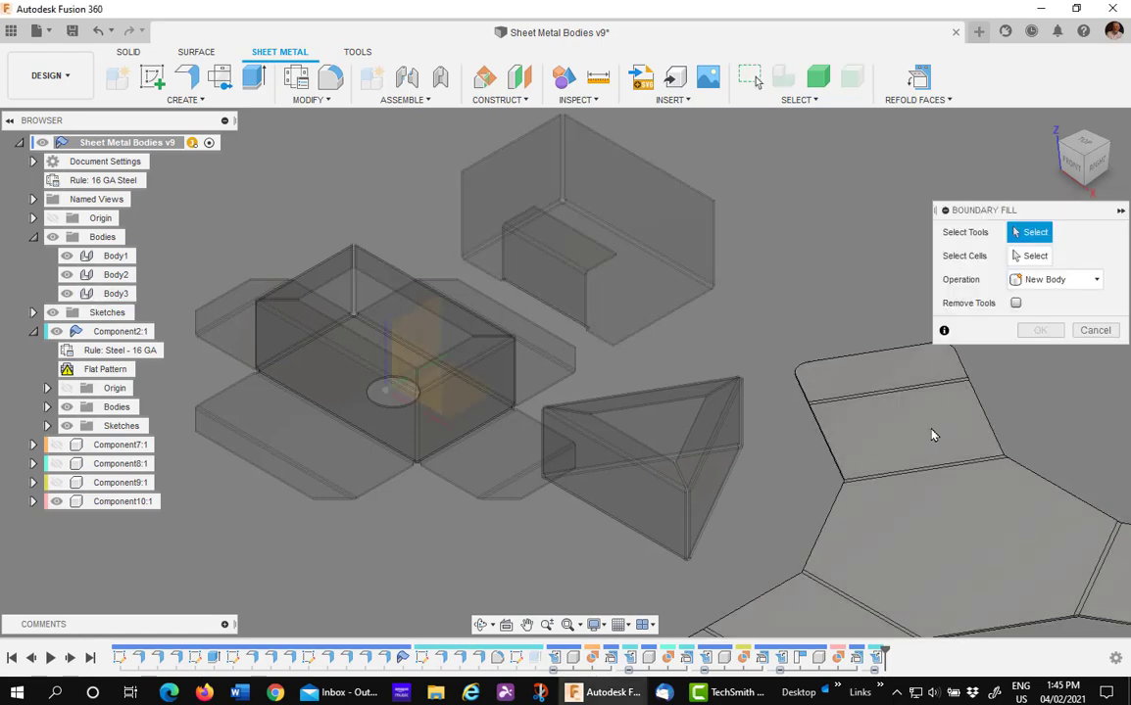
left_click(932, 435)
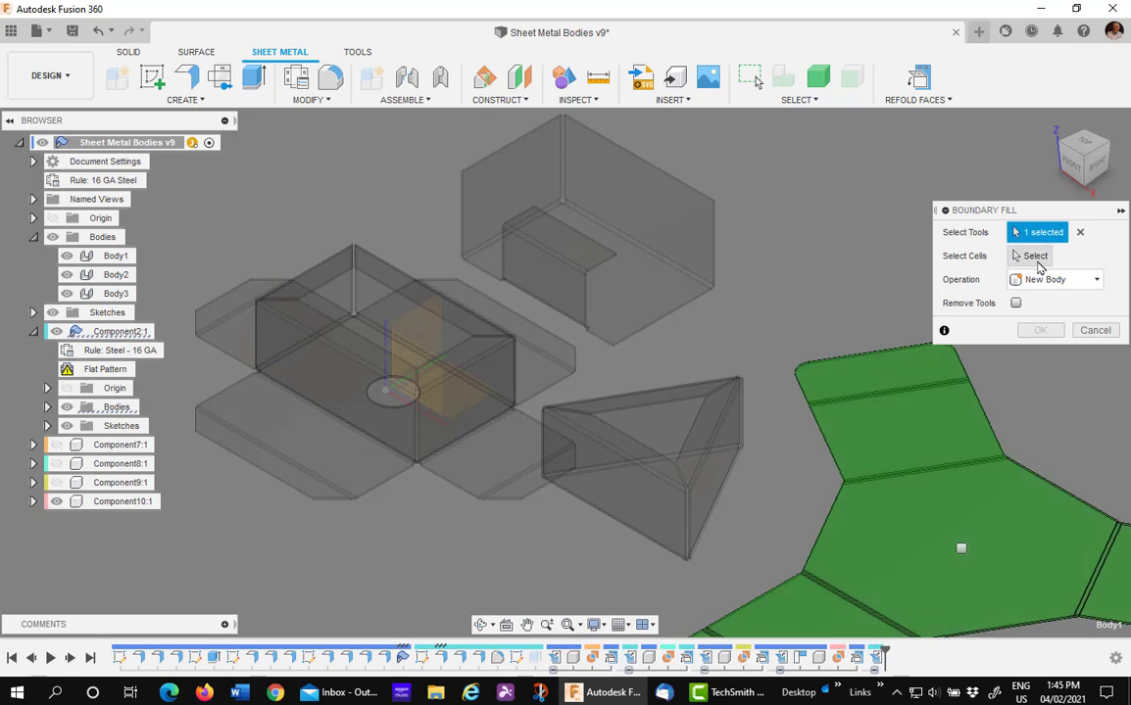
left_click(1036, 257)
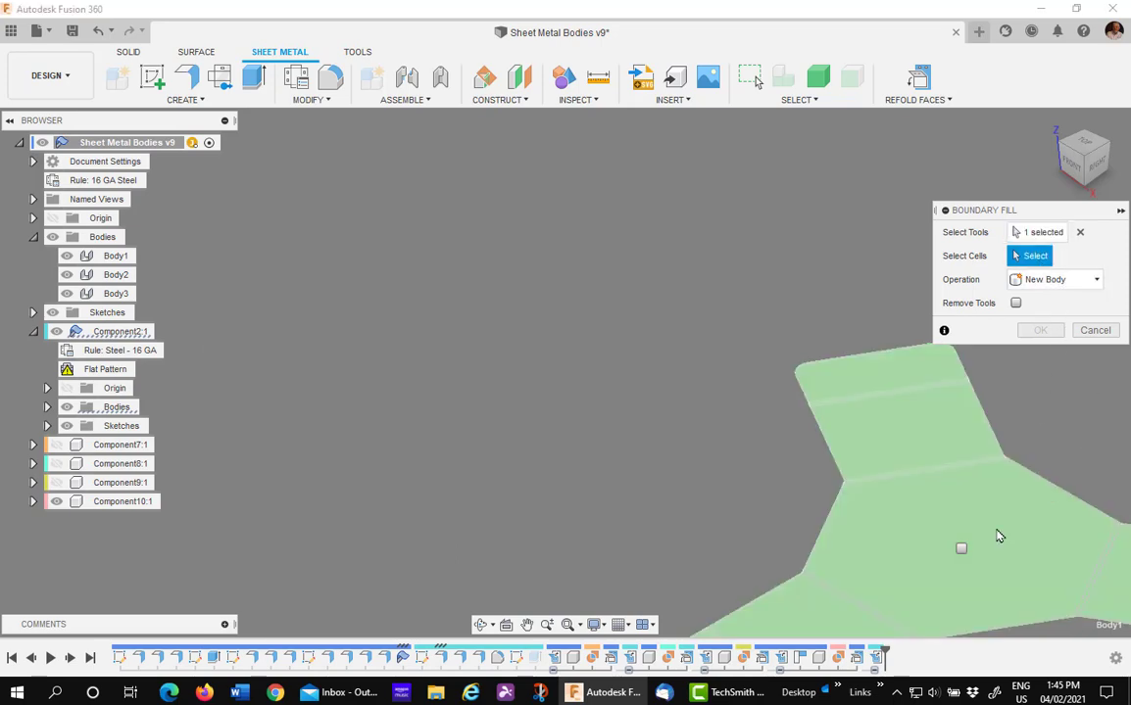
left_click(962, 548)
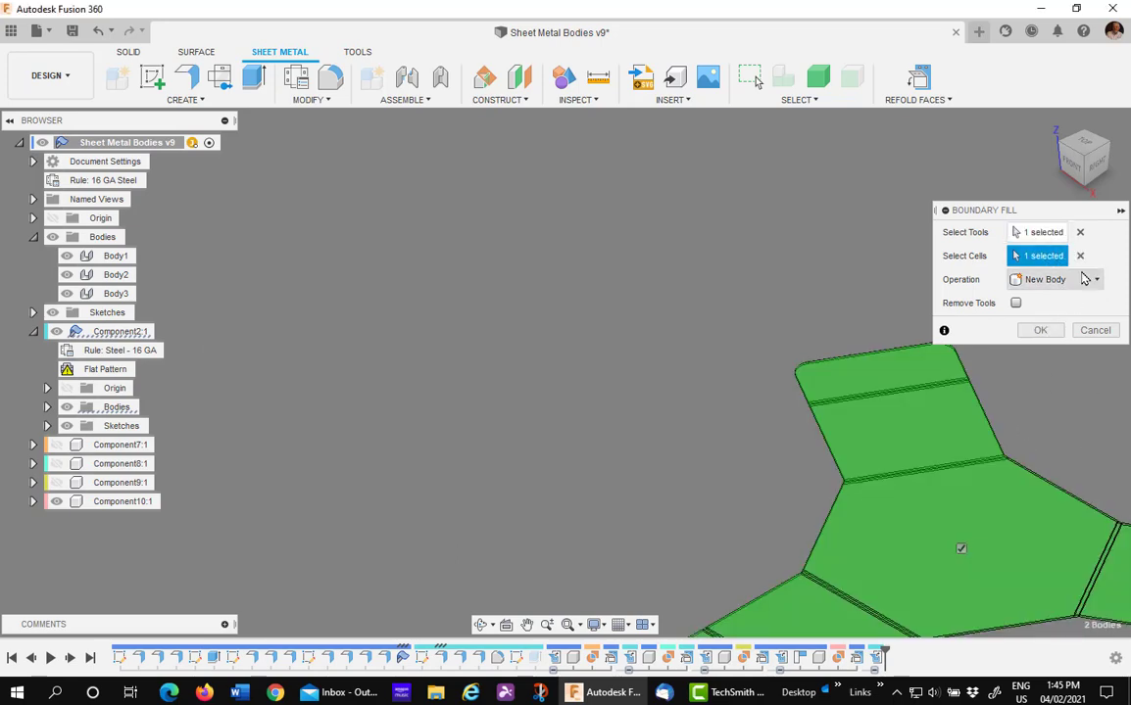
left_click(1083, 279)
left_click(1054, 371)
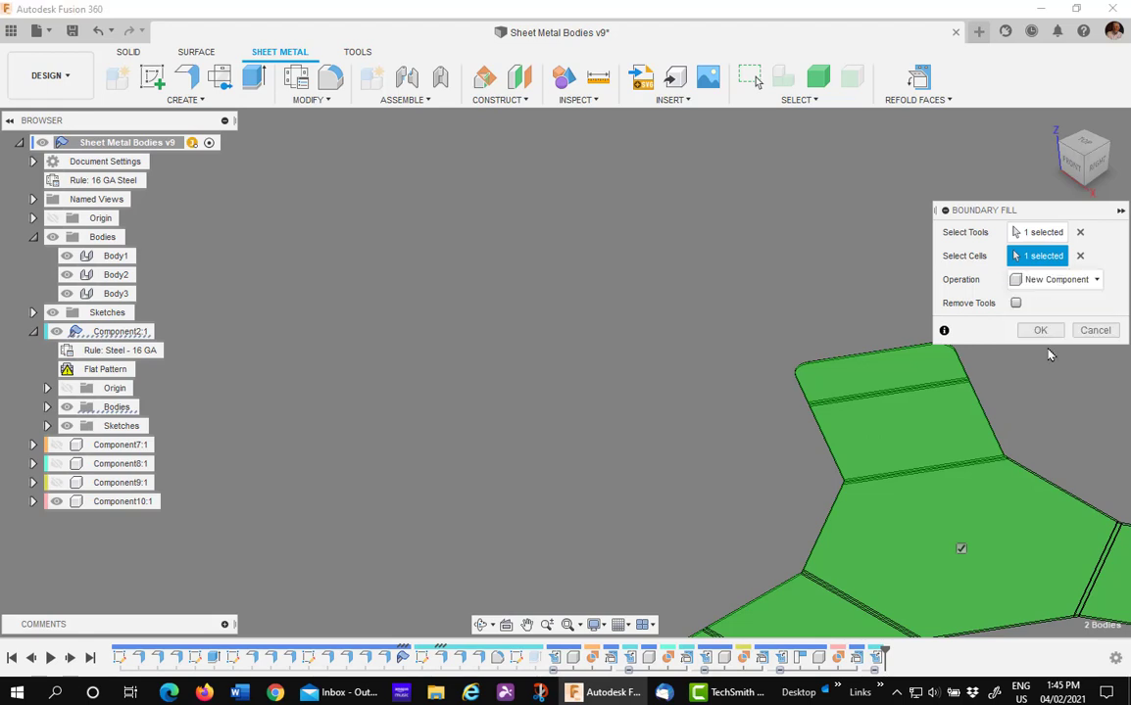
left_click(1040, 331)
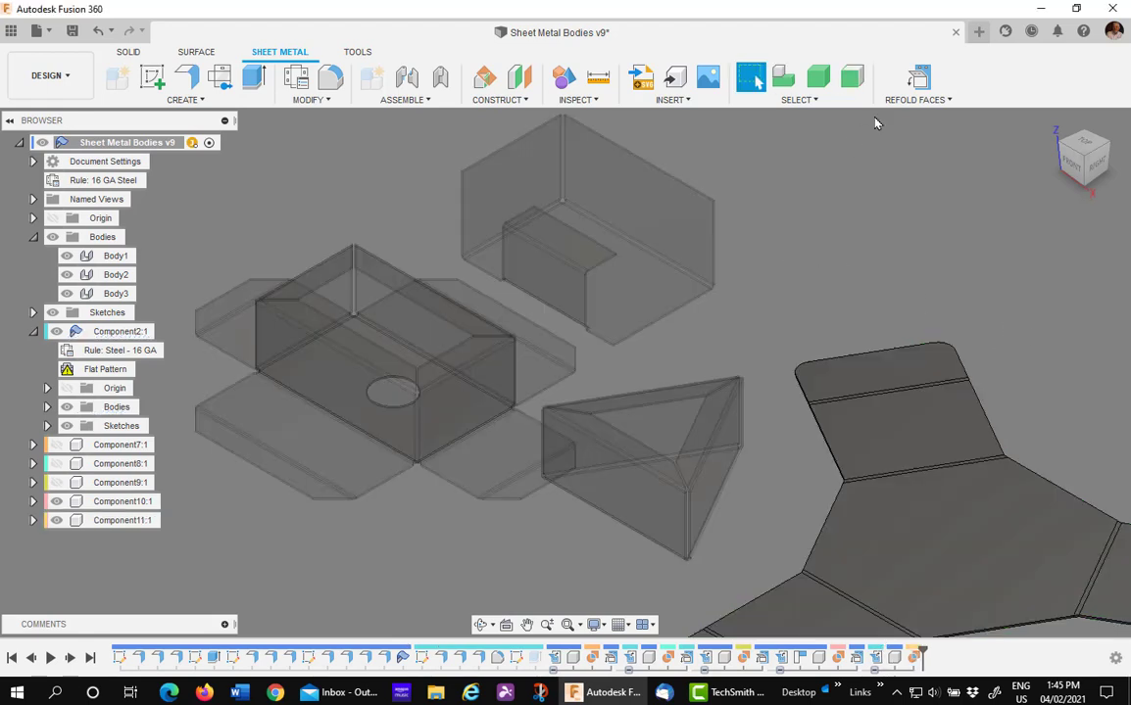
left_click(921, 83)
Nudge the view up-left and show Component9:1 in the design
middle_click_drag(837, 173, 812, 135)
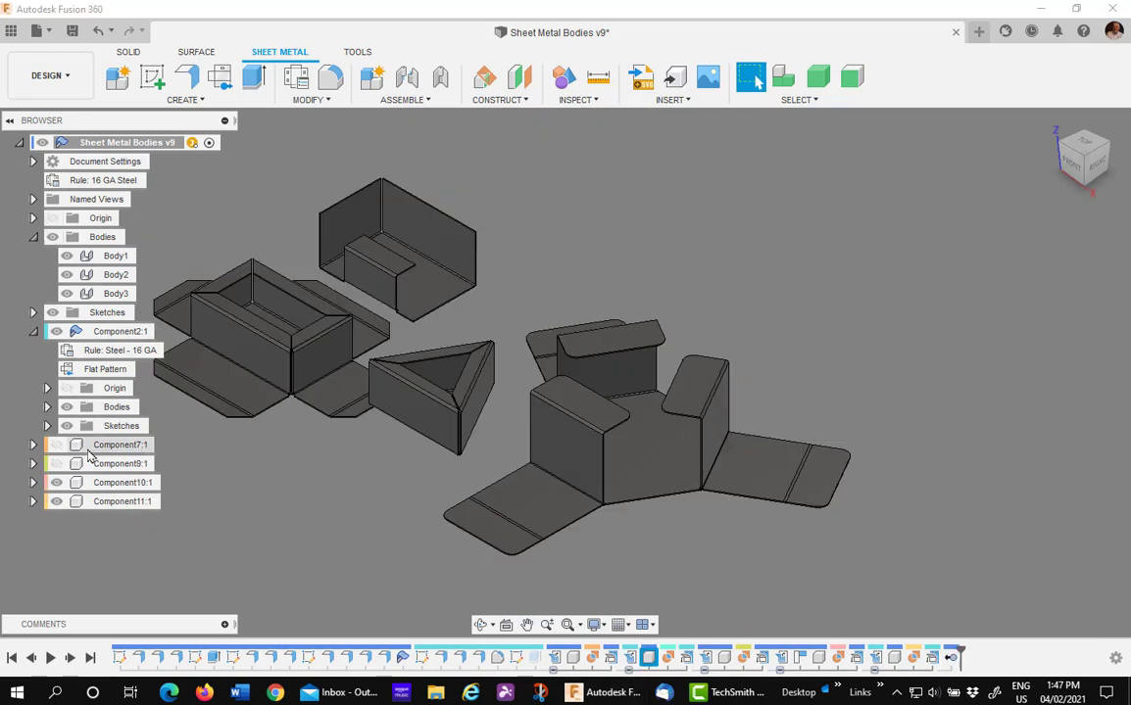
left_click(56, 463)
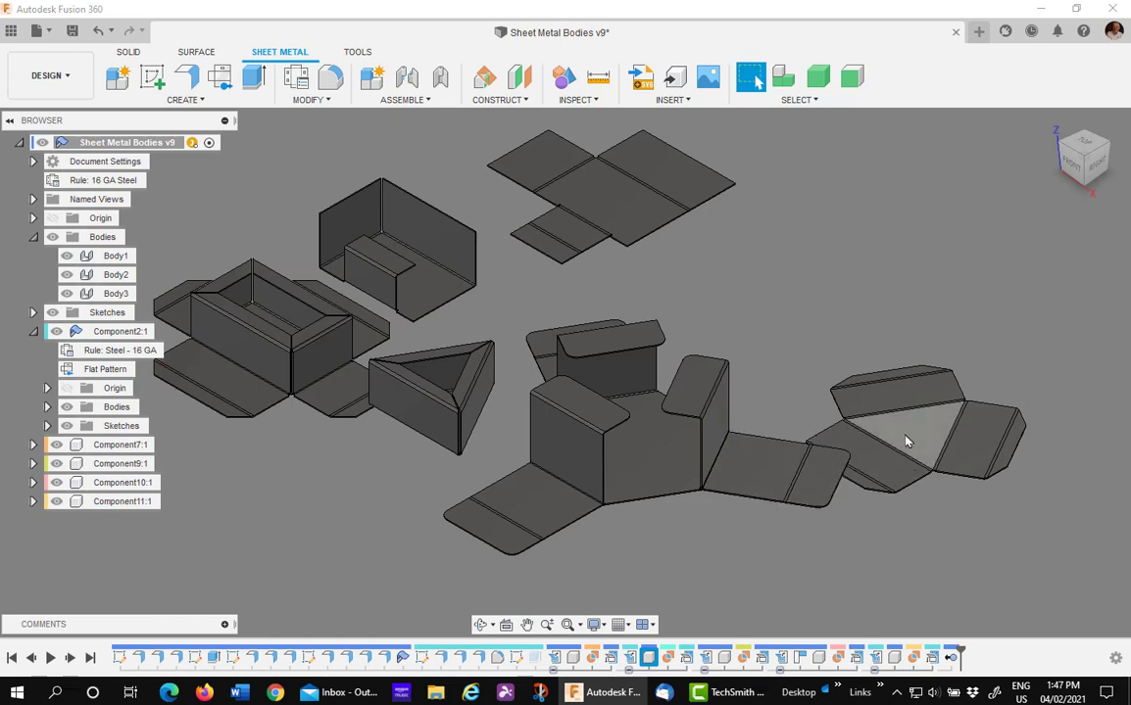
Copy and paste Component7:1 as Component7:2, moving the copy above the original
left_click(130, 449)
right_click(130, 449)
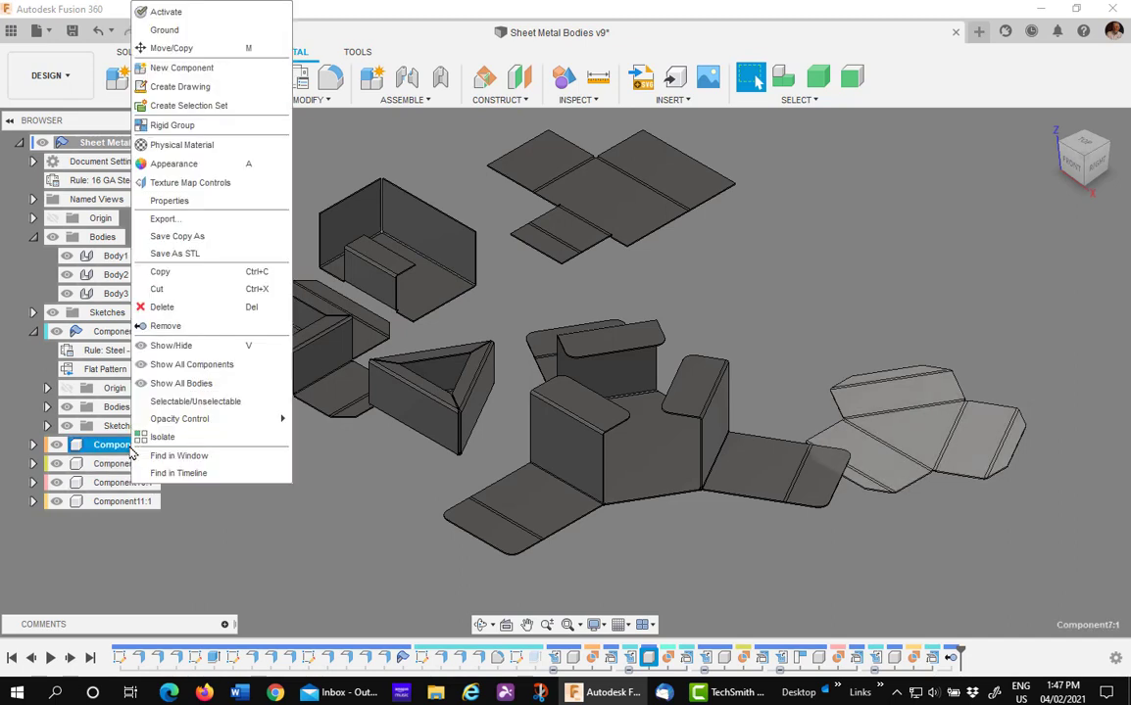
left_click(162, 273)
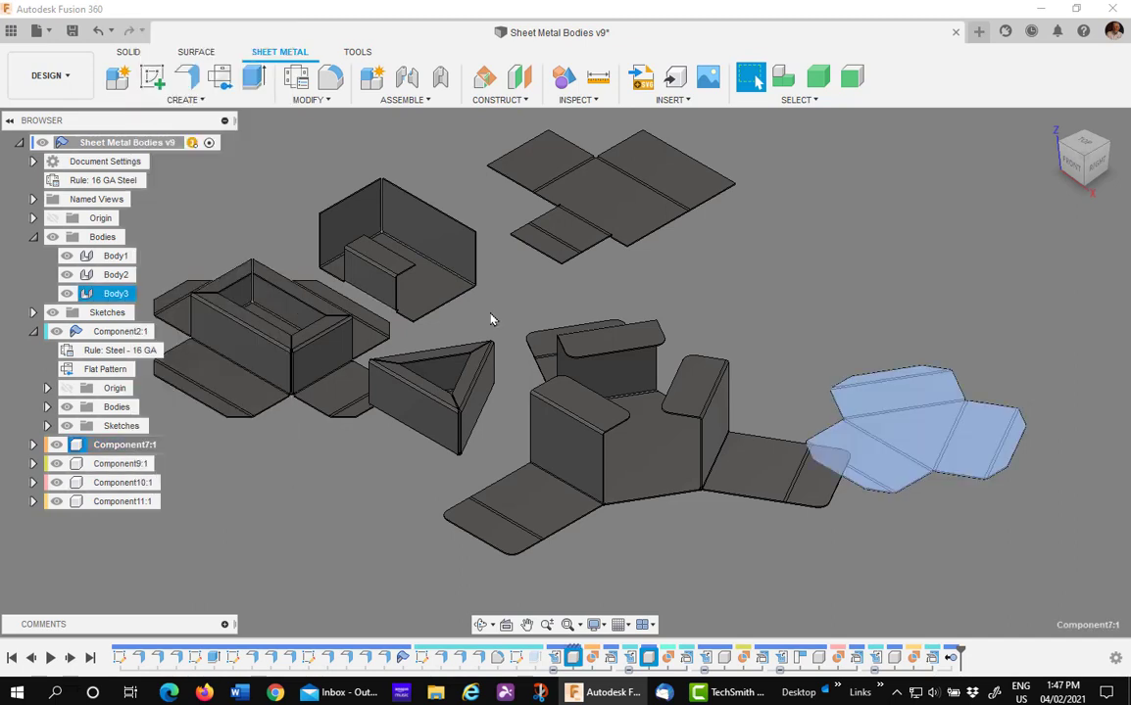
left_click(861, 250)
right_click(831, 260)
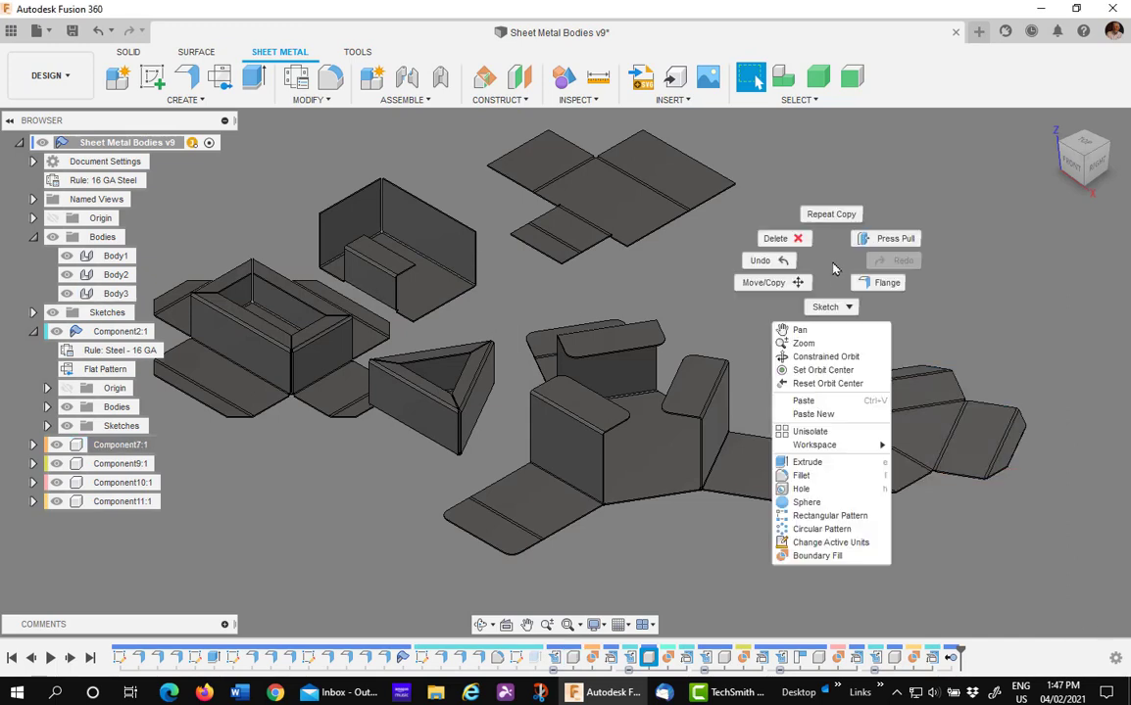
left_click(822, 402)
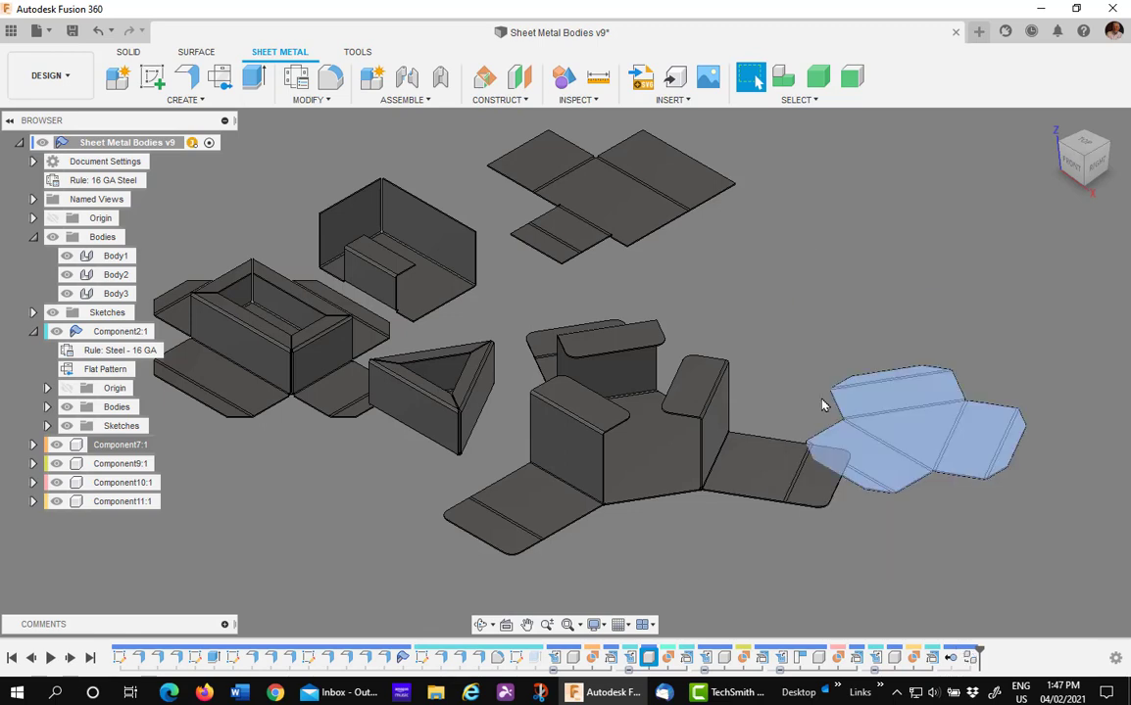
left_click(903, 420)
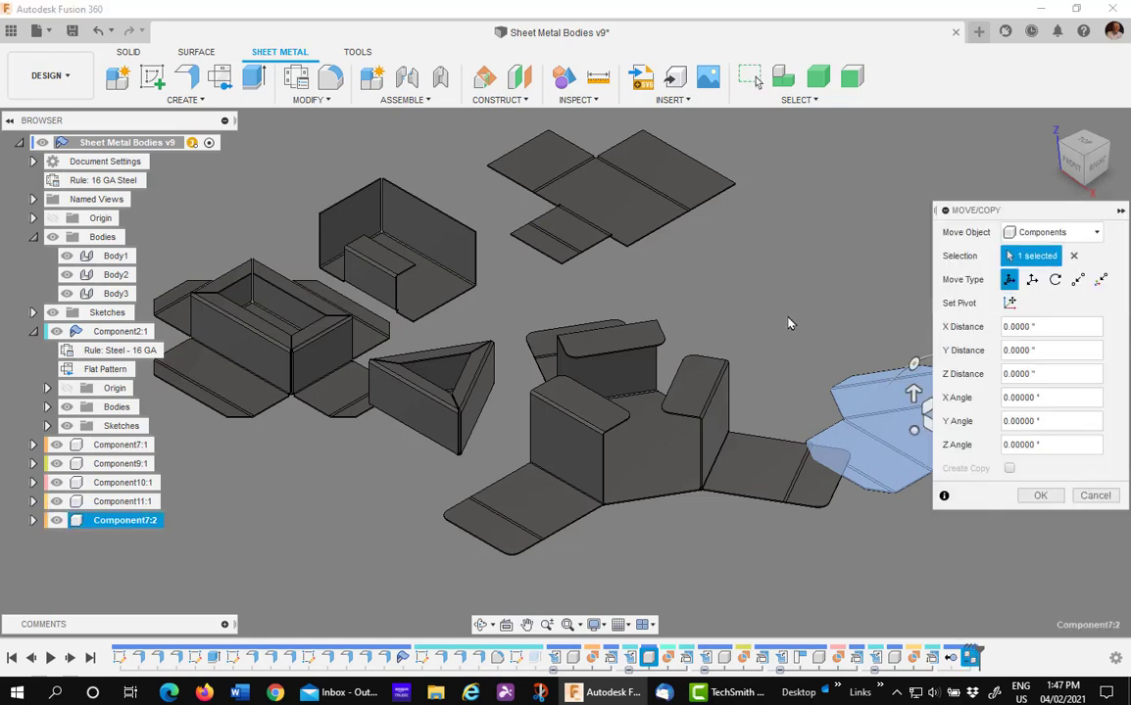
left_click_drag(841, 401, 824, 261)
left_click(1042, 496)
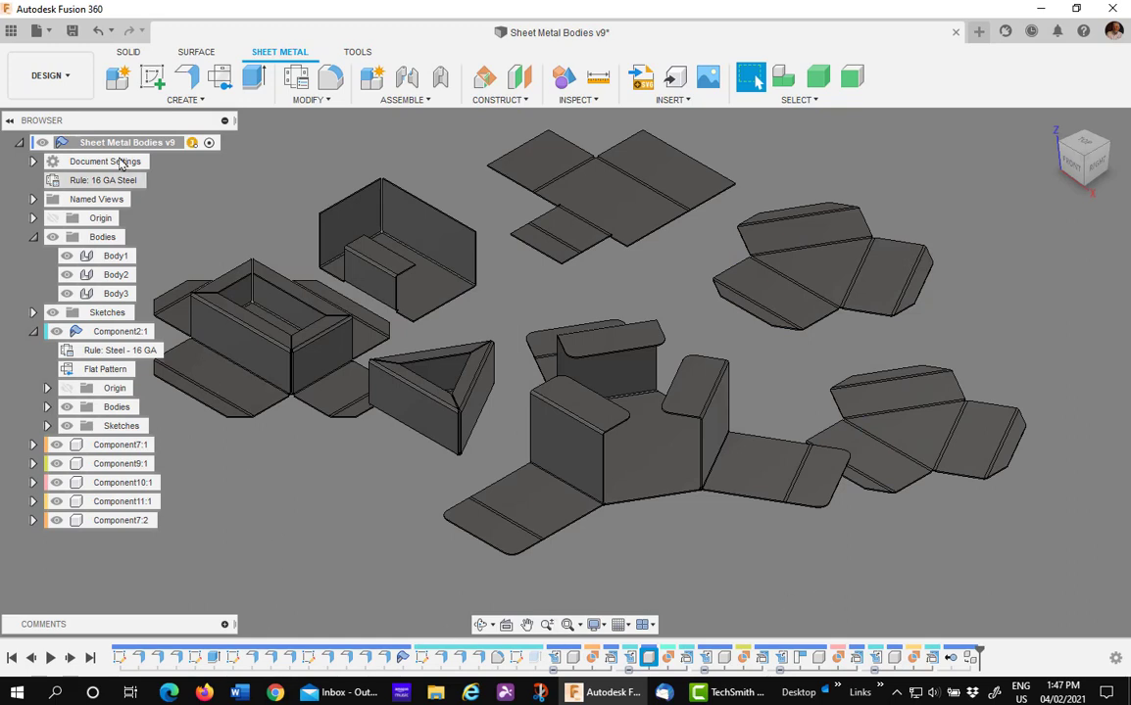
left_click(65, 77)
Switch to the Manufacture workspace and create Manufacturing Model 1 from the design
mouse_move(51, 282)
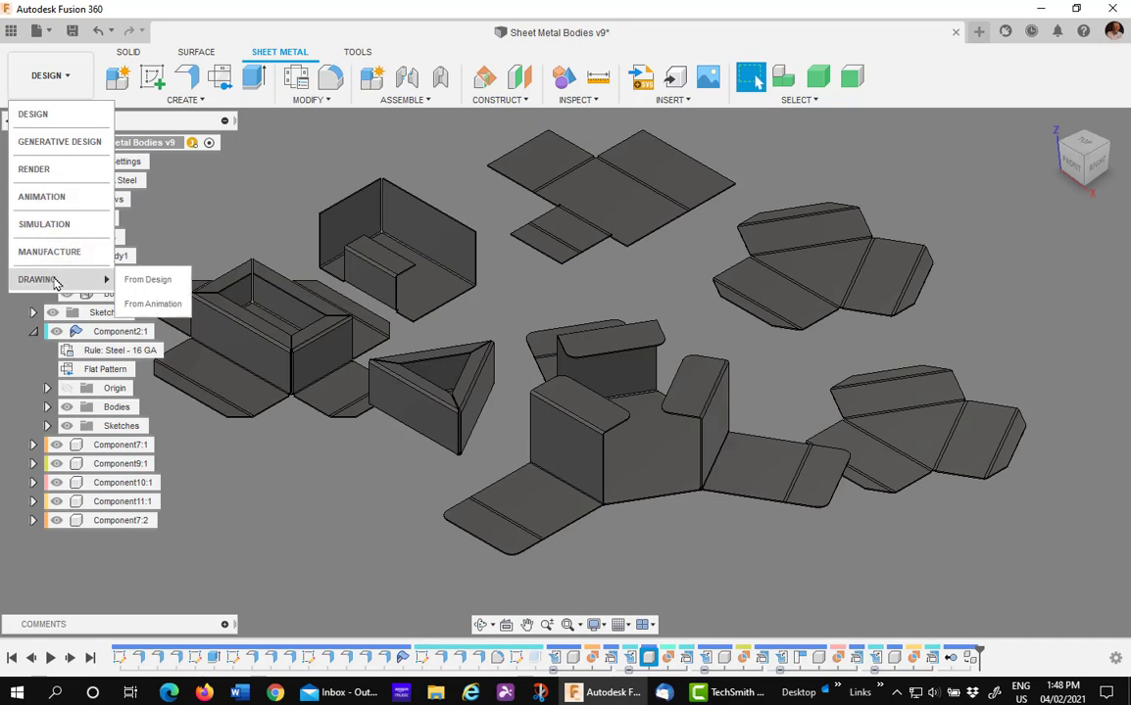
left_click(49, 252)
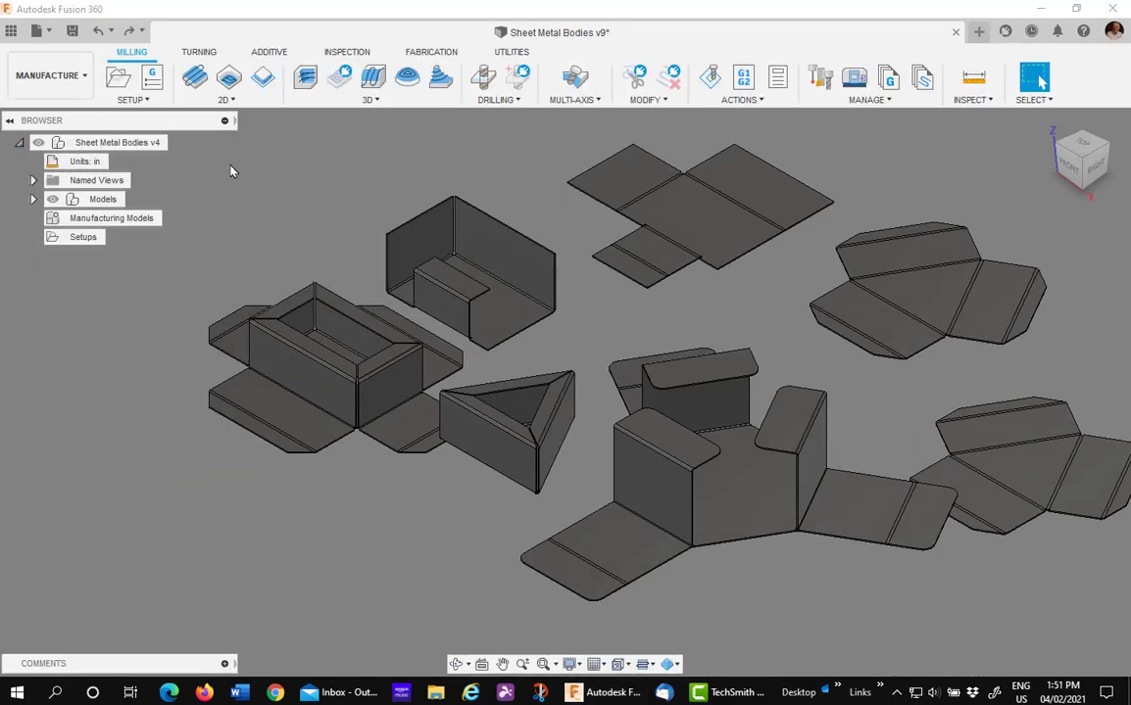
left_click(145, 101)
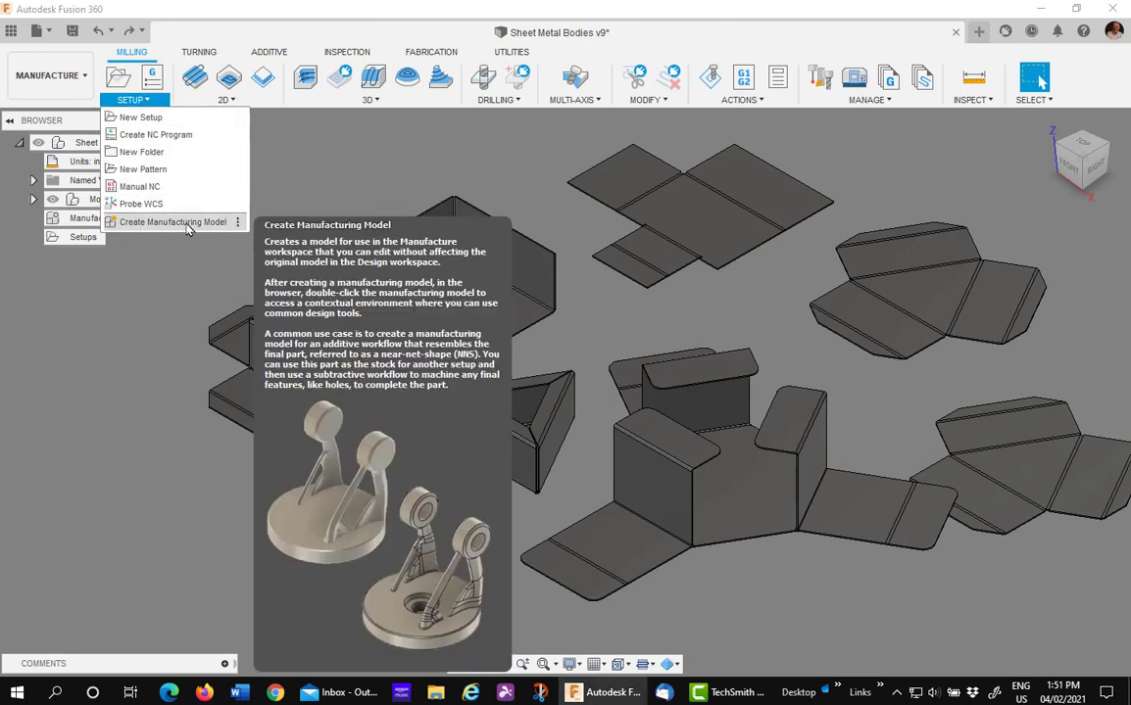
left_click(189, 228)
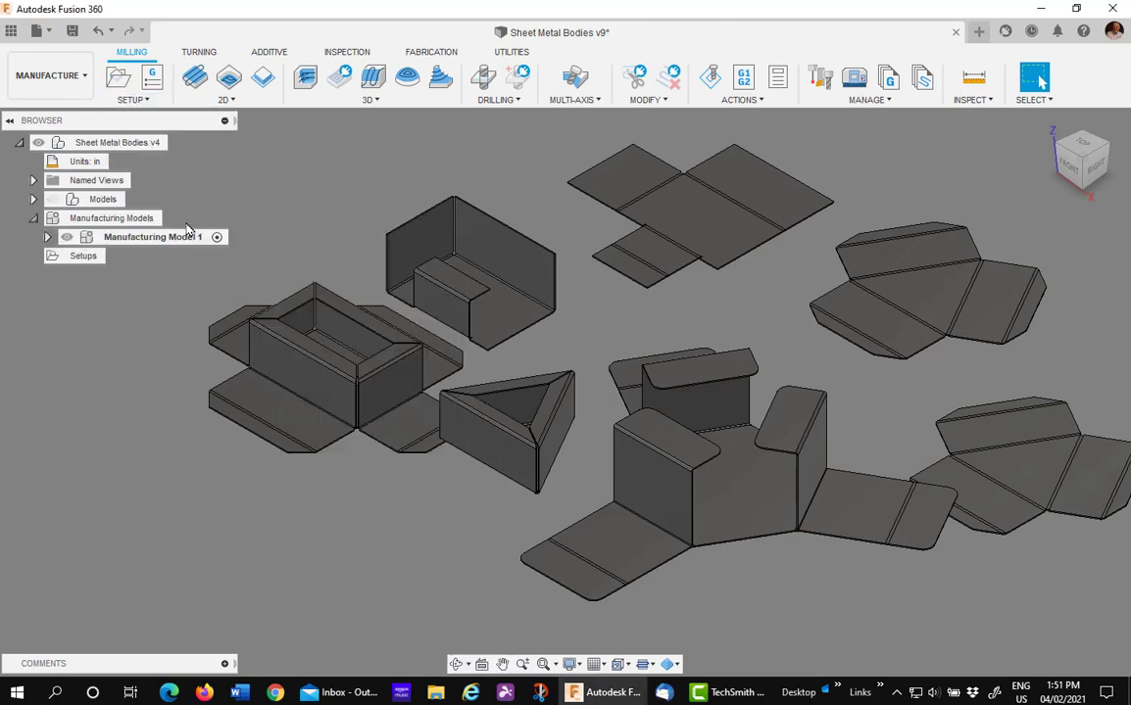
Expand Manufacturing Model 1's bodies and hide Body1, Body2, Body3 and Component2:1
left_click(46, 237)
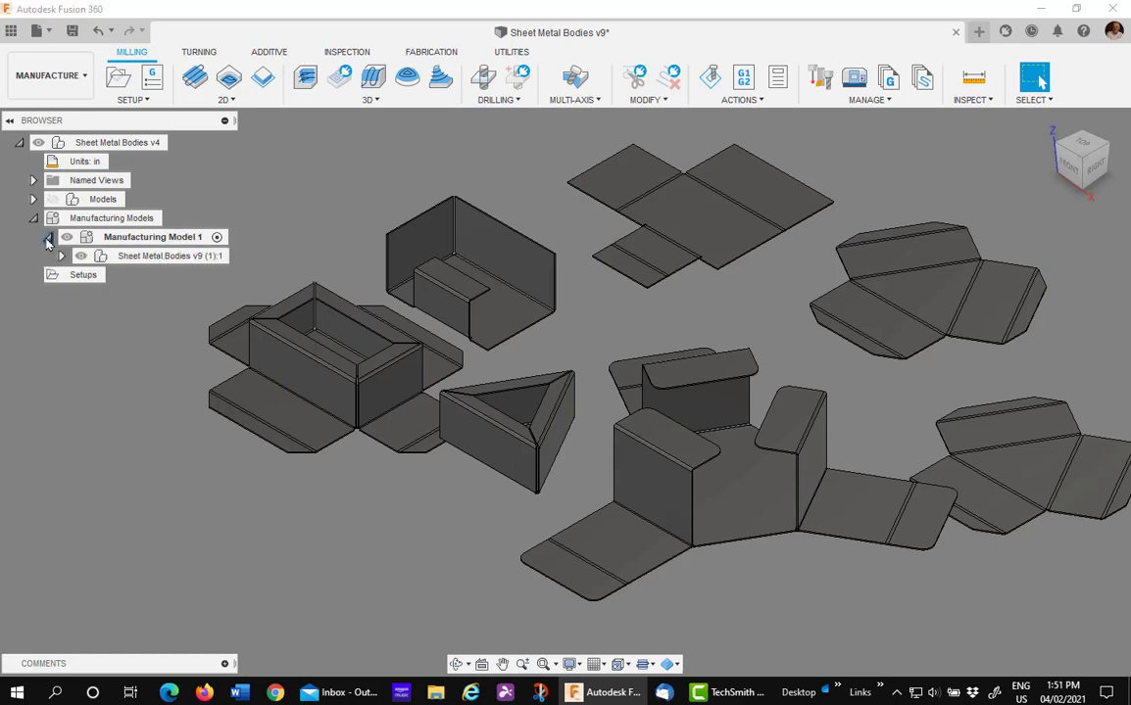
left_click(60, 256)
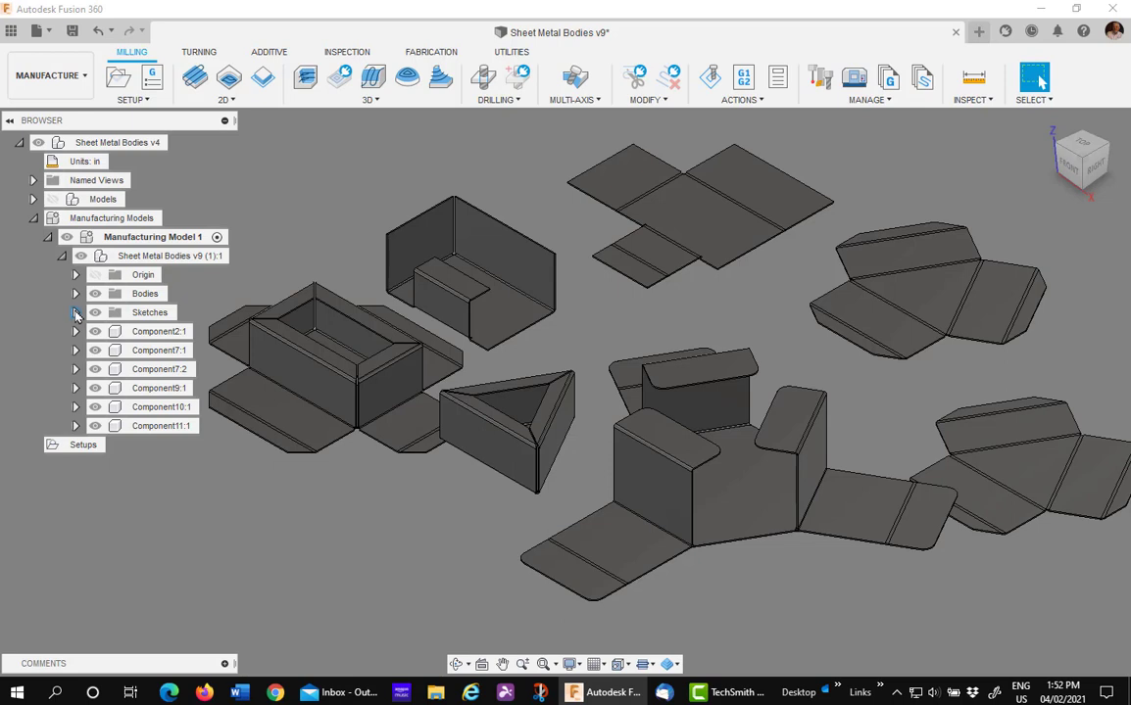
left_click(76, 294)
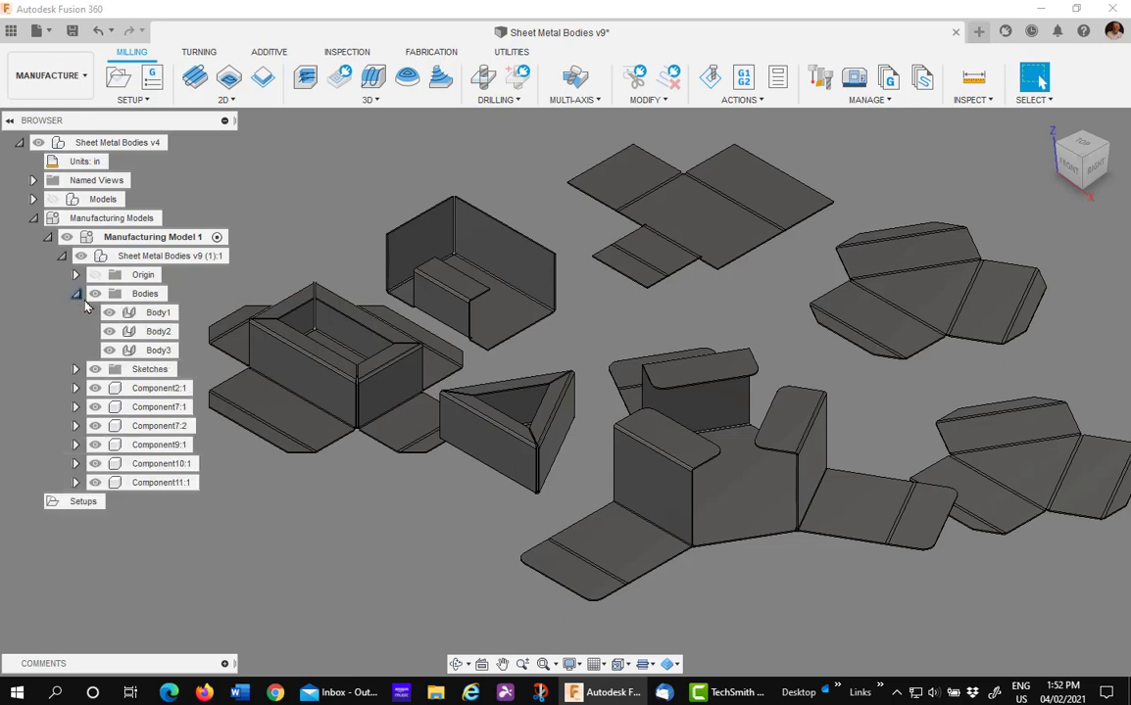
left_click(108, 313)
left_click(108, 331)
left_click(109, 349)
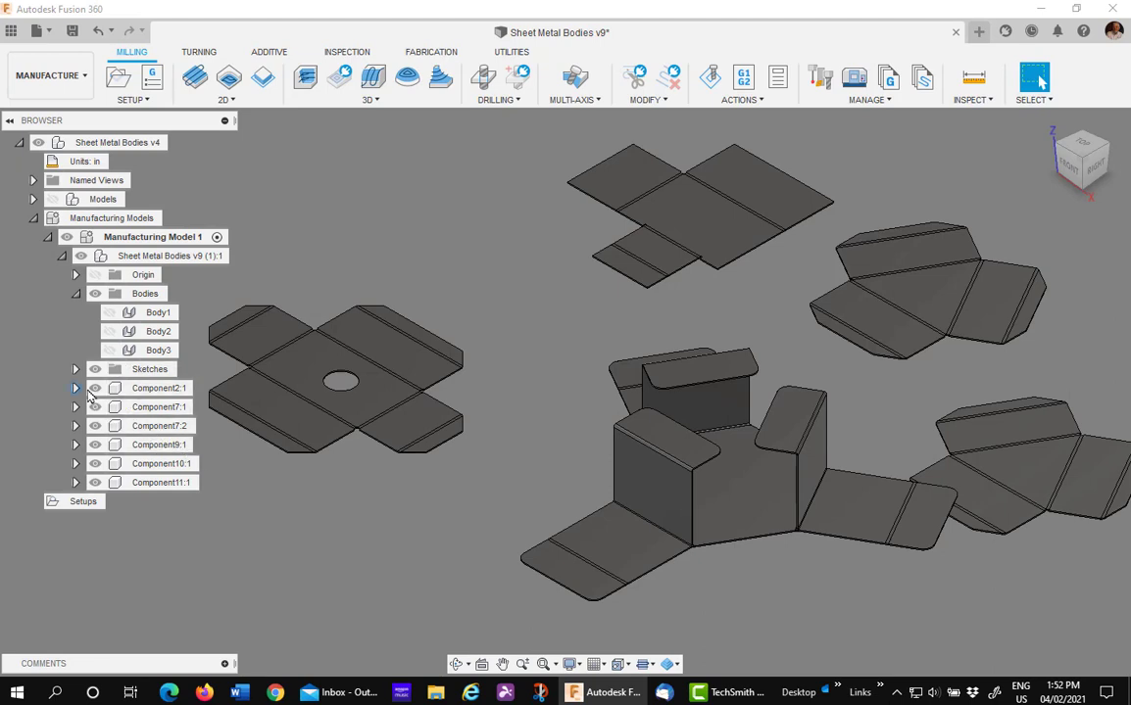
left_click(95, 388)
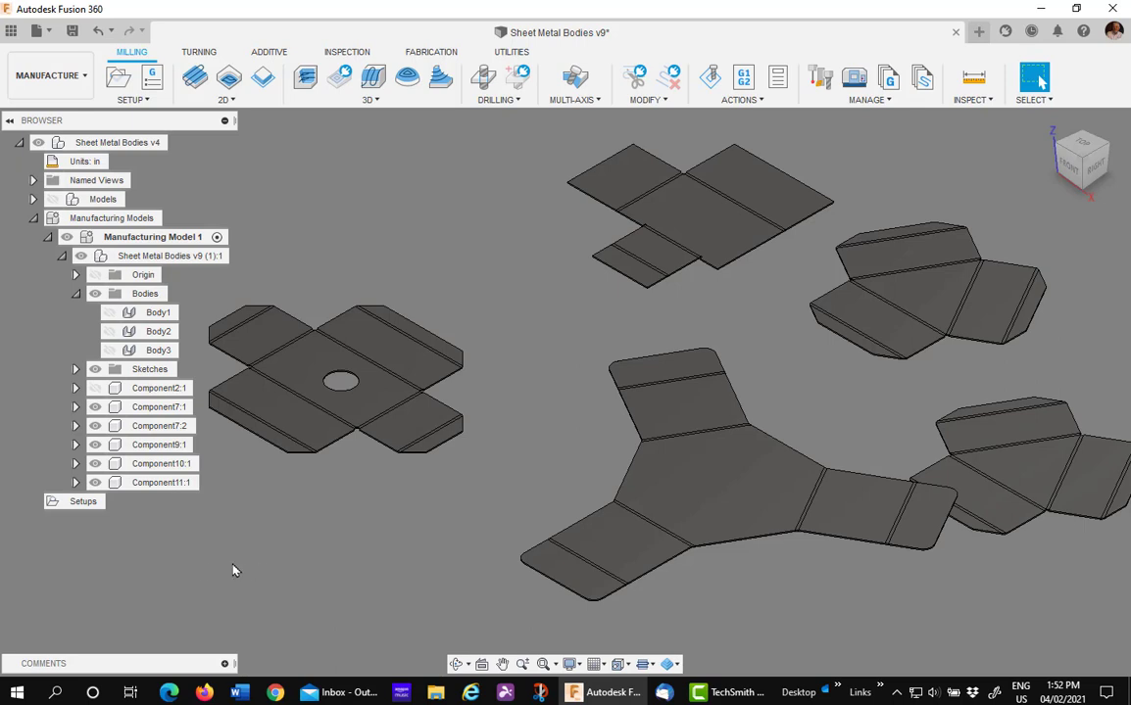
left_click(160, 238)
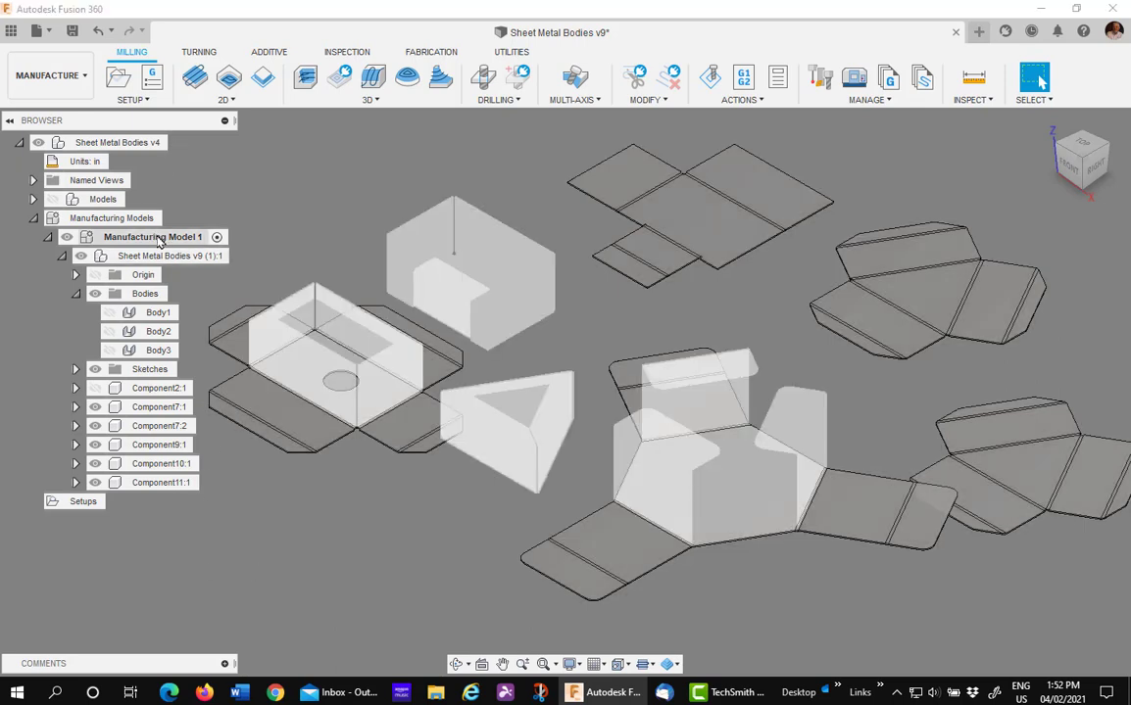
Edit Manufacturing Model 1, hide Component2:1, and pan to frame the flat patterns
right_click(160, 238)
key("Escape")
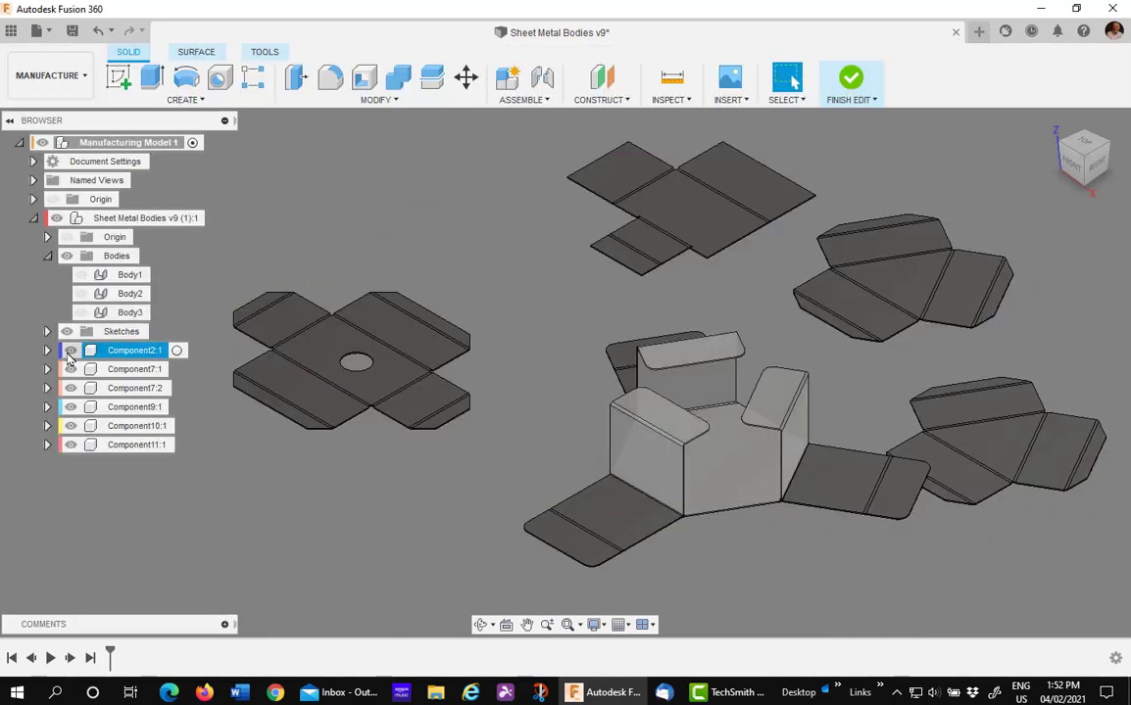
left_click(70, 350)
middle_click_drag(460, 554, 475, 580)
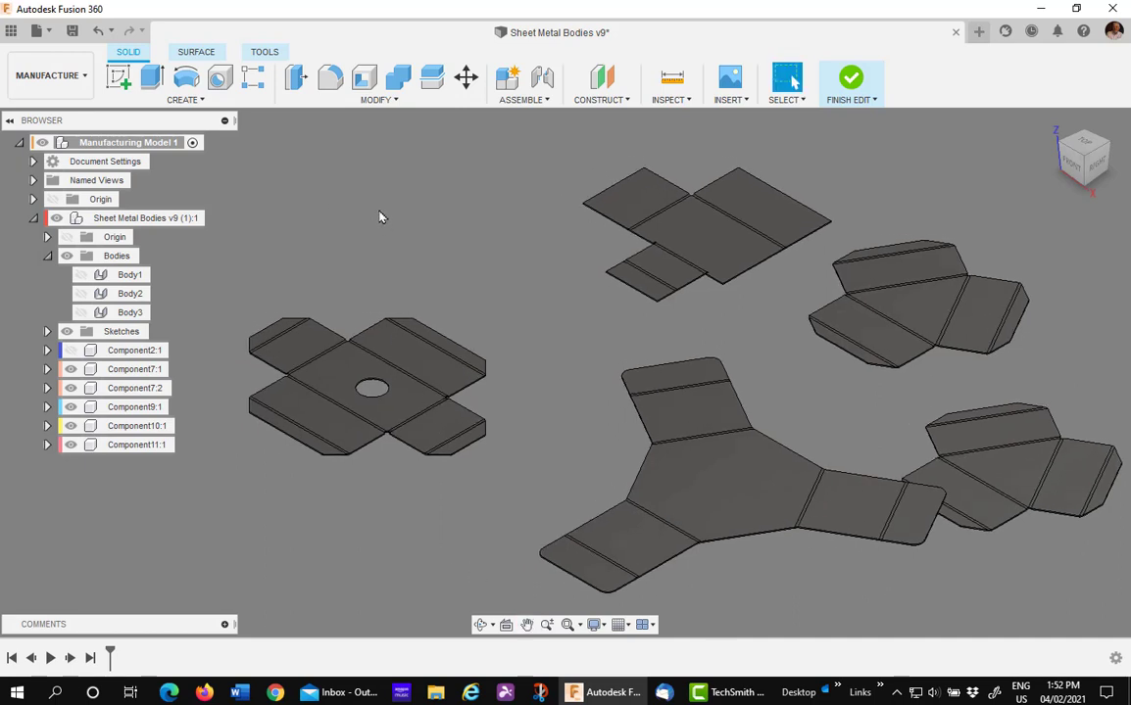
middle_click_drag(378, 237, 437, 289)
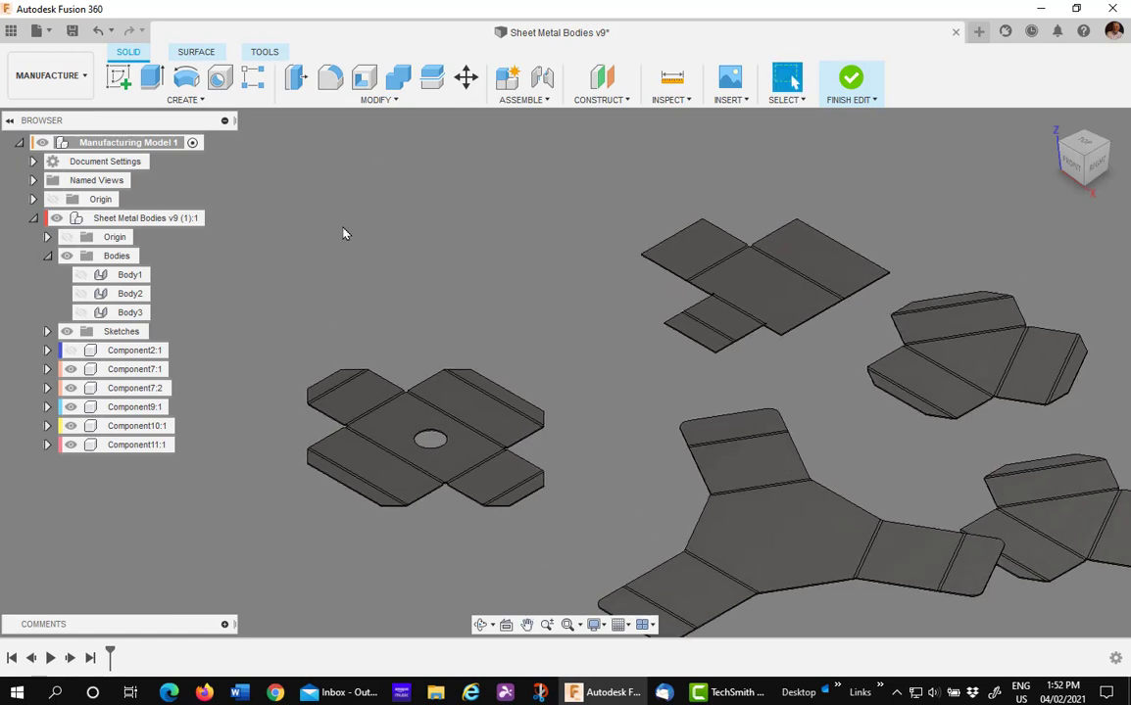
Draw a 36 × 24 inch rectangle on the XY plane beside the flat patterns
left_click(122, 84)
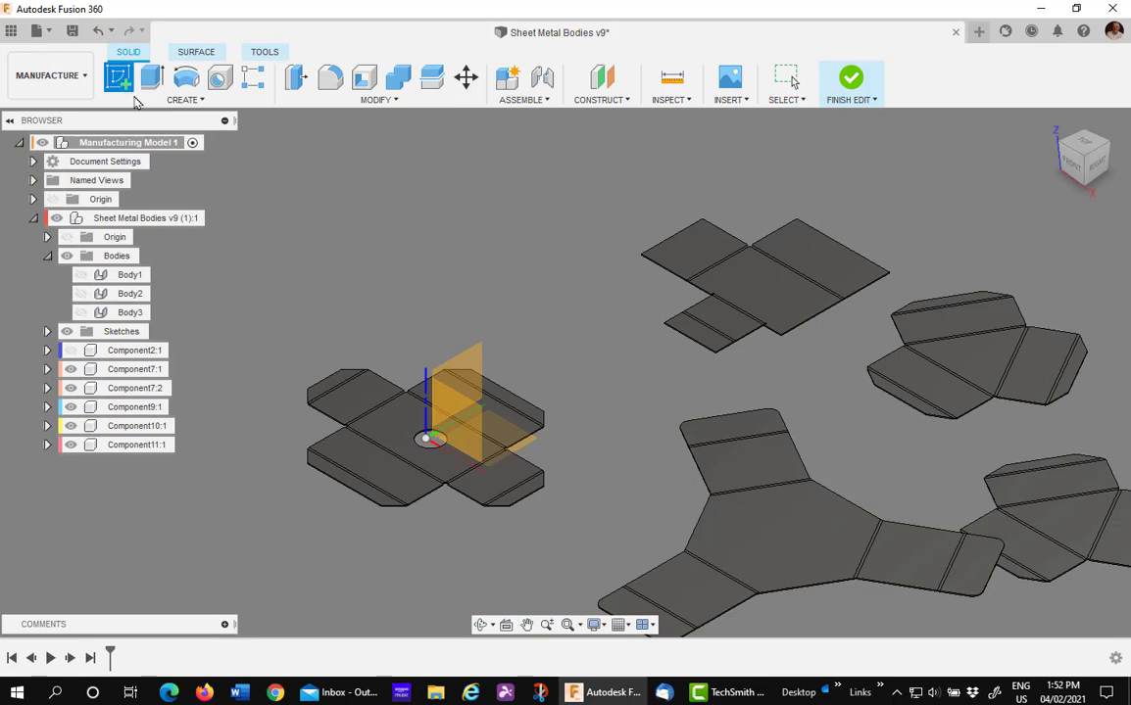
left_click(530, 449)
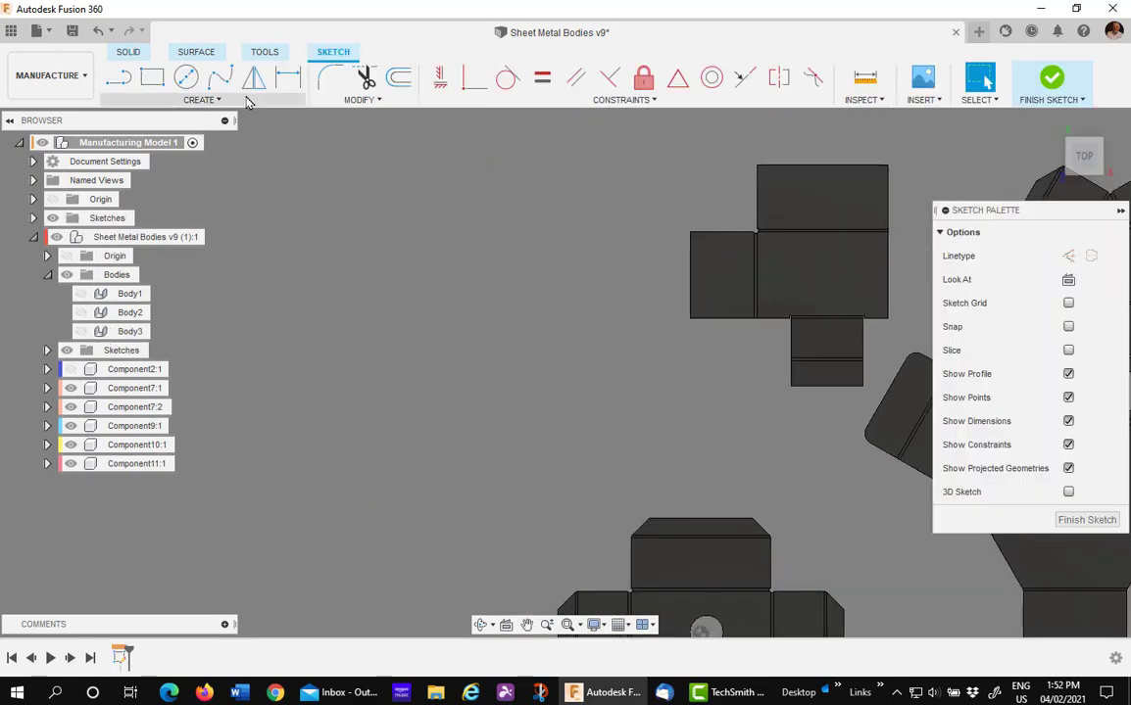
left_click(152, 77)
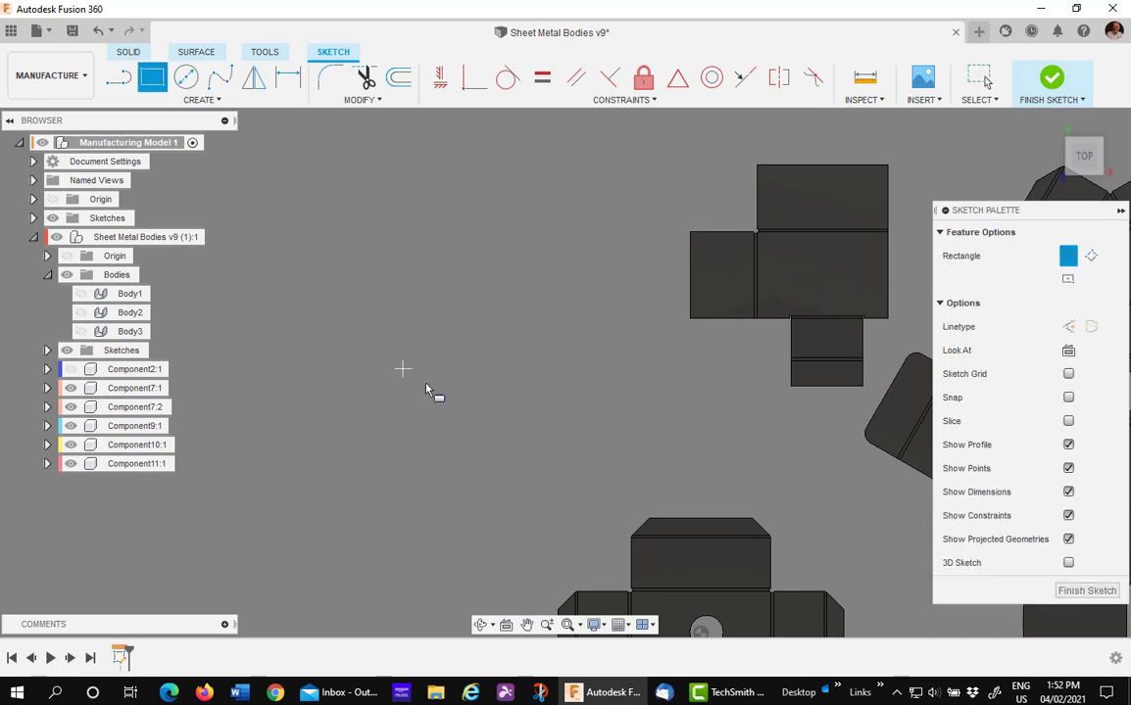
left_click(566, 438)
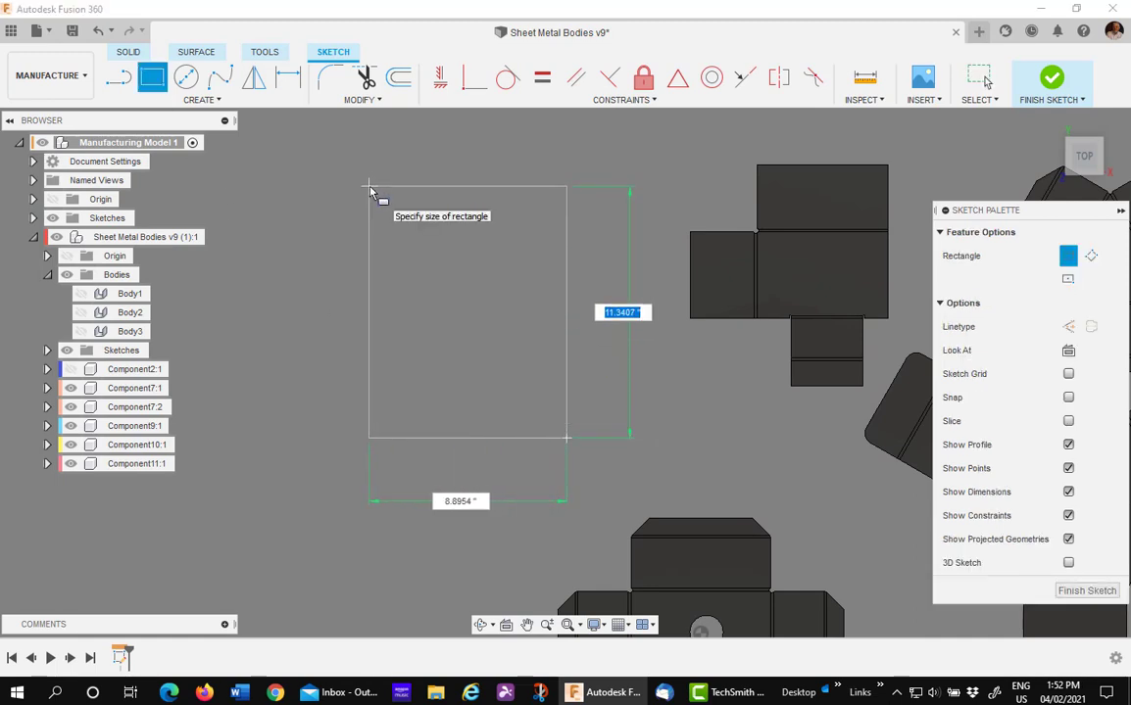
type("36")
key("Tab")
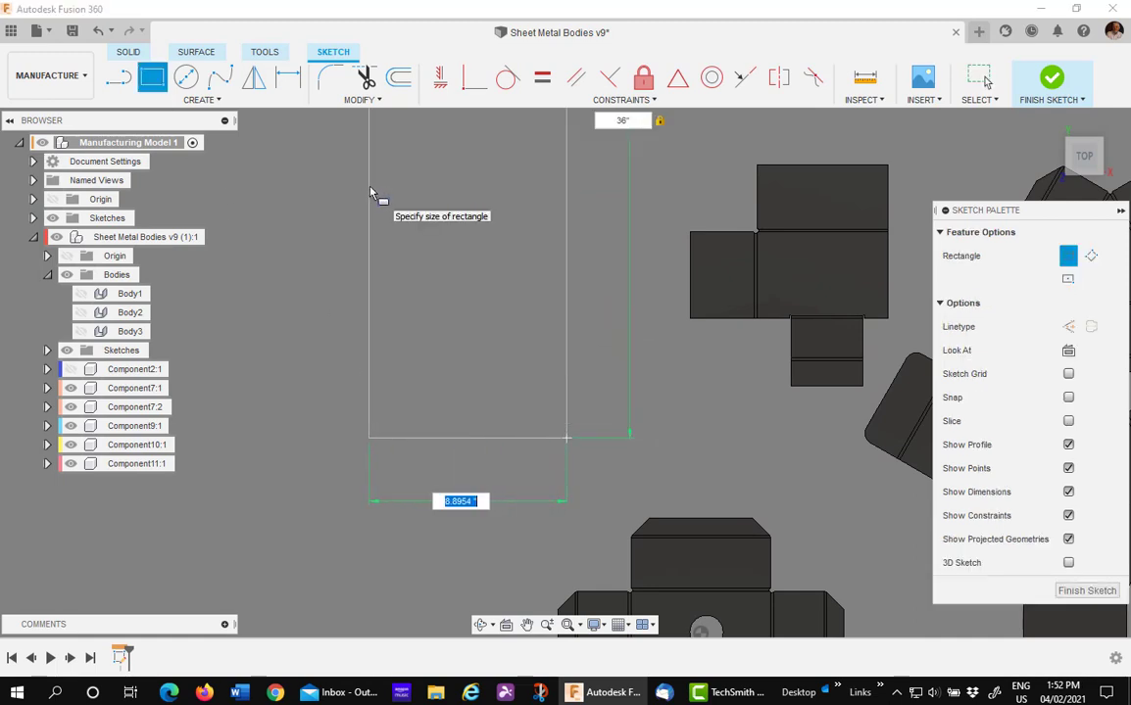
type("24")
key("Tab")
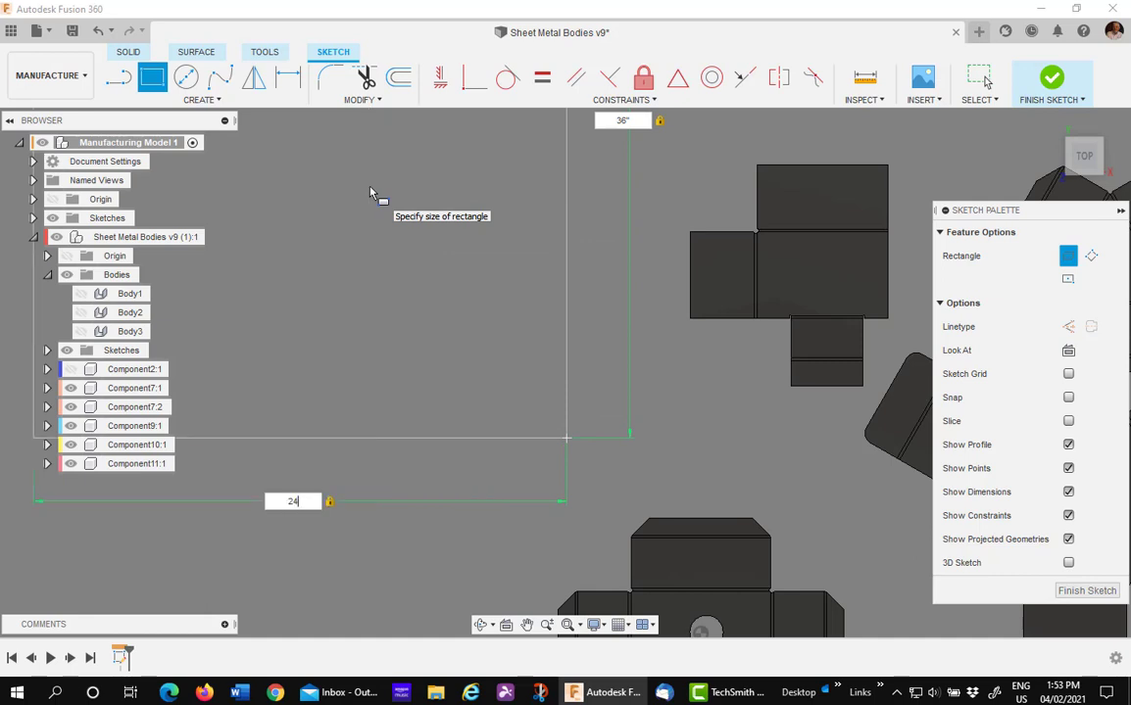
key("Return")
Finish the stock-sheet sketch and fit all content in the view
left_click(372, 193)
scroll(436, 206, "down", 2)
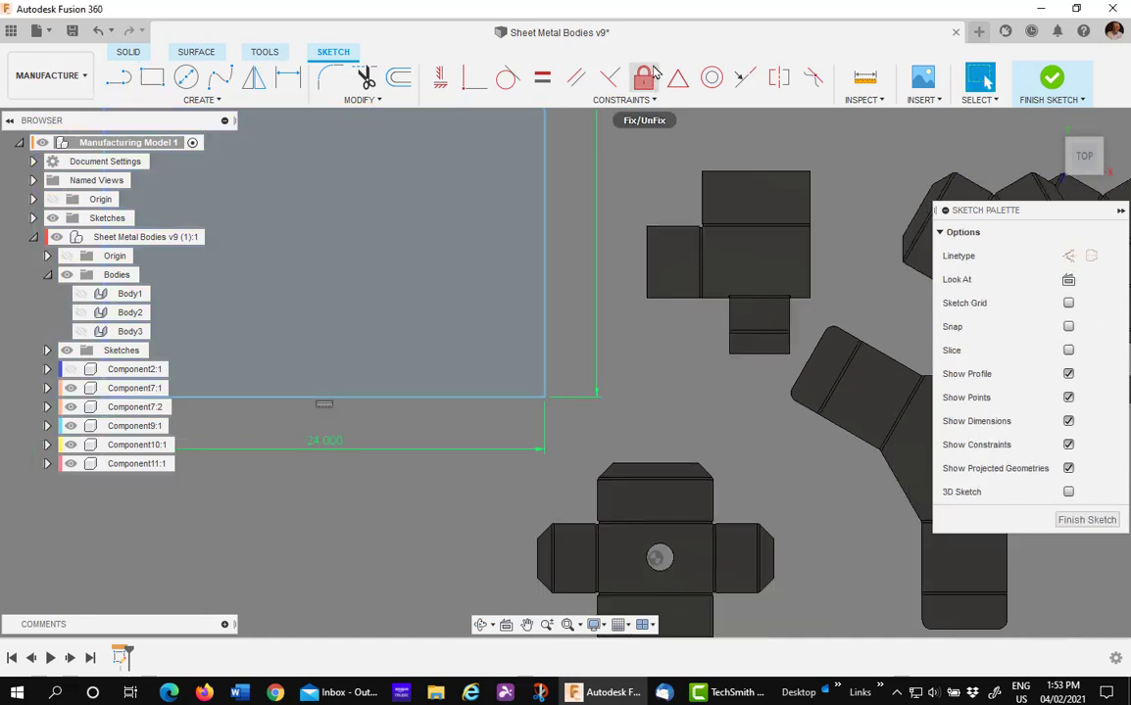
left_click(676, 421)
scroll(676, 421, "down", 2)
scroll(676, 421, "down", 2)
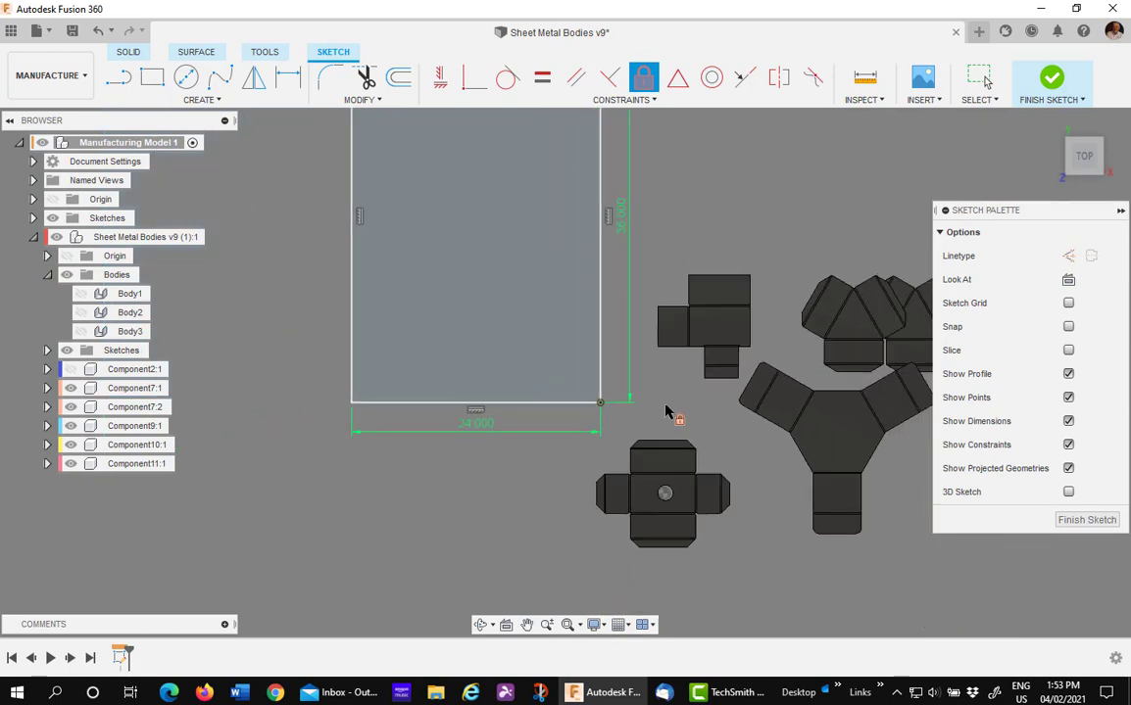
left_click(1051, 80)
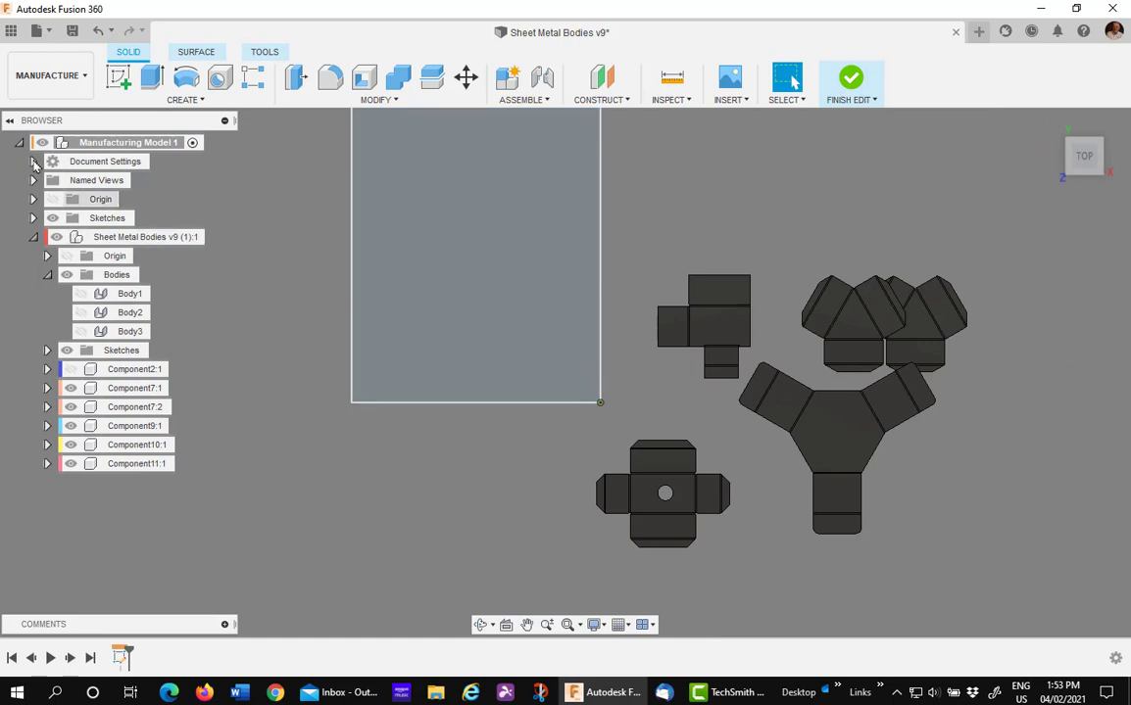
key("F6")
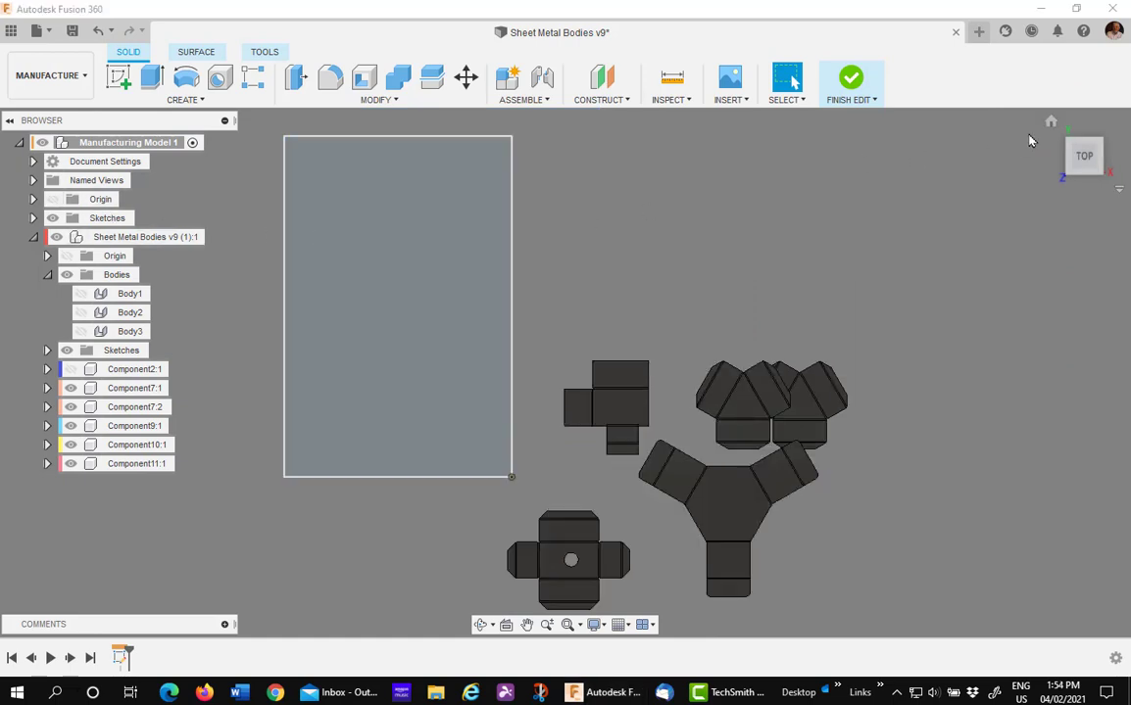
Start Arrange with the five flat parts as objects and the rectangular sheet as the nesting plane
left_click(1054, 127)
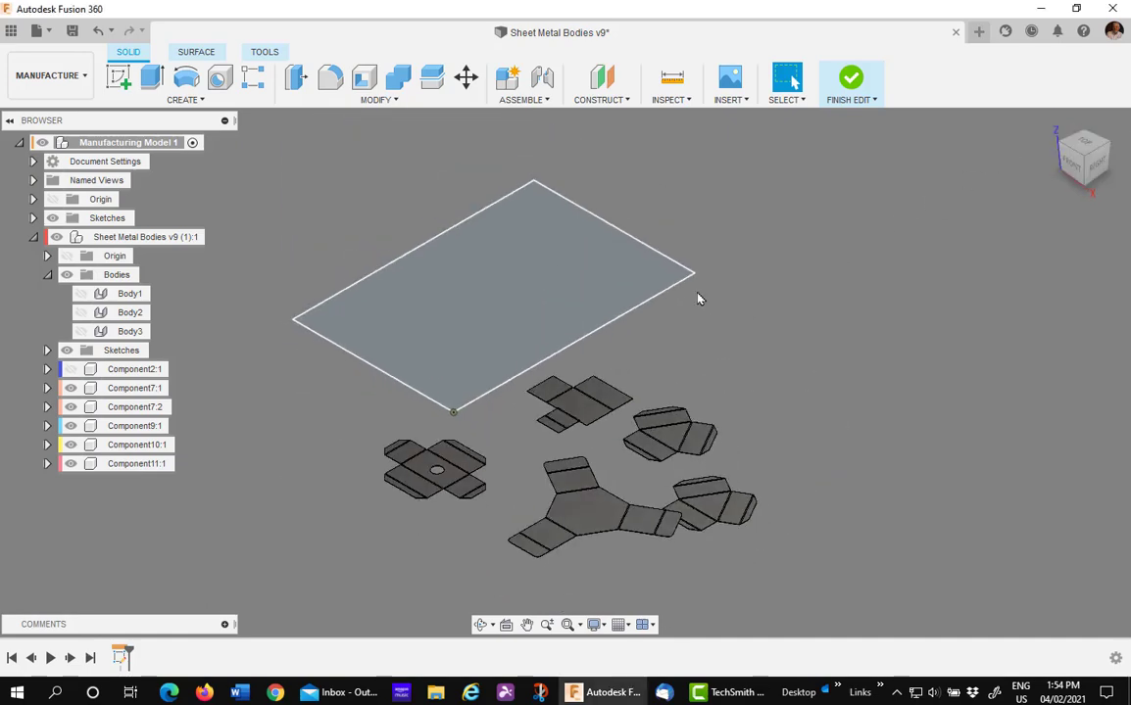
left_click(386, 99)
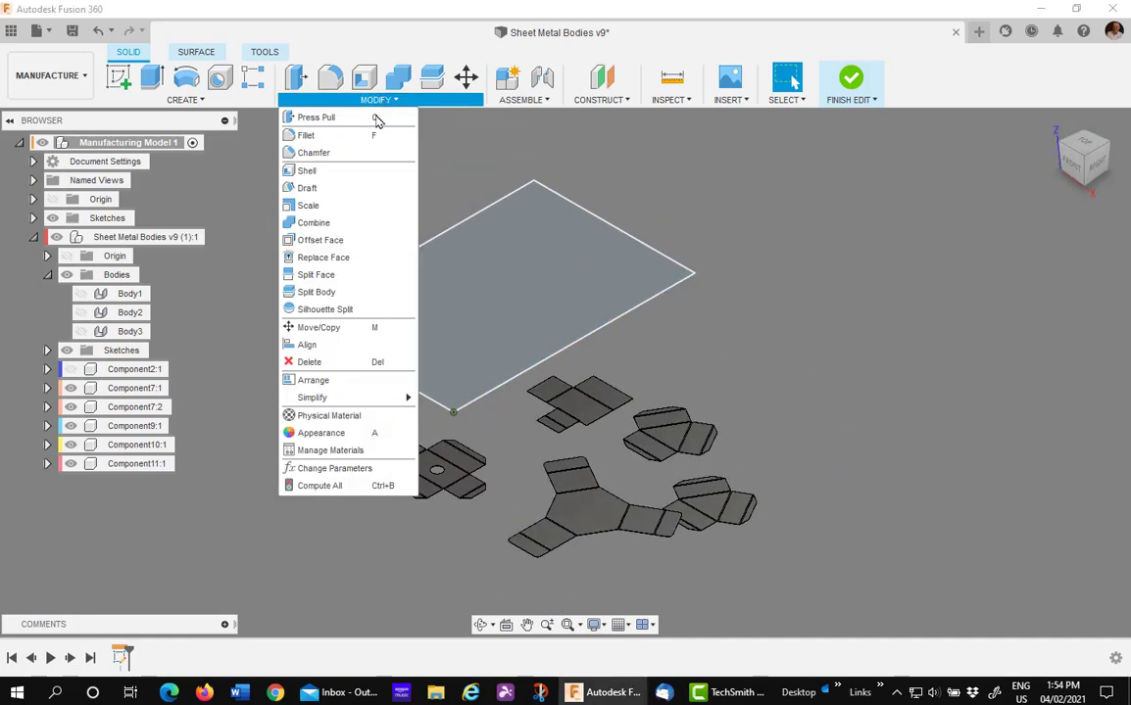
left_click(315, 381)
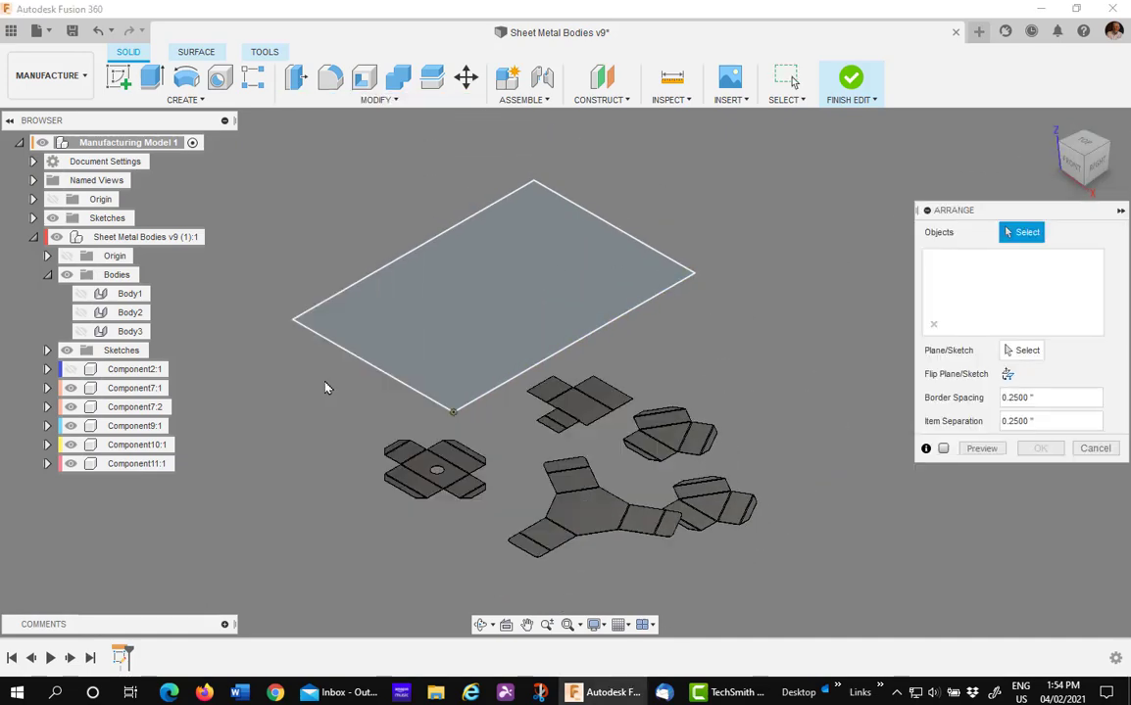
left_click(588, 413)
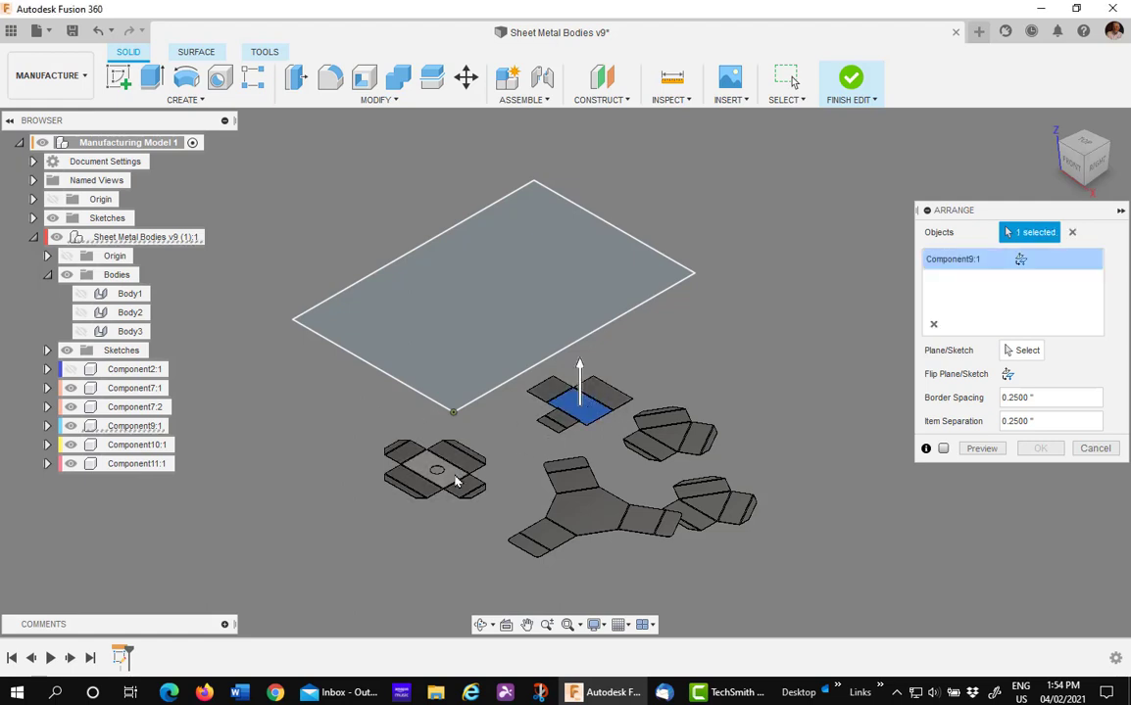
left_click(433, 472)
left_click(569, 482)
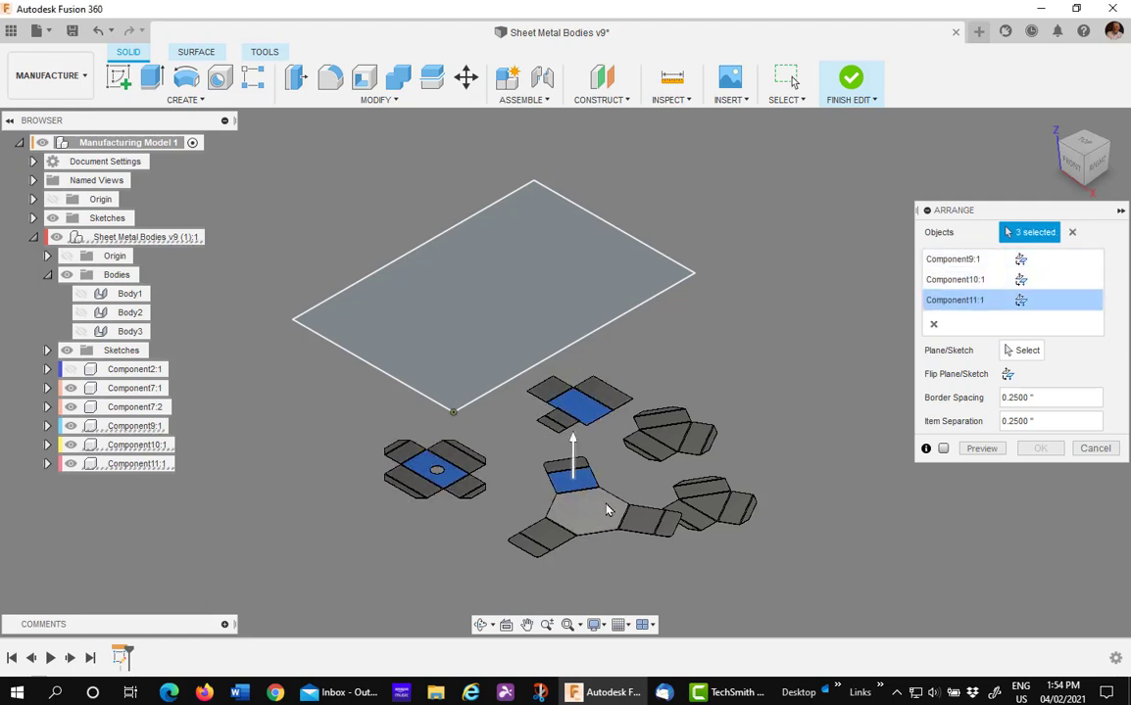
left_click(712, 506)
left_click(673, 443)
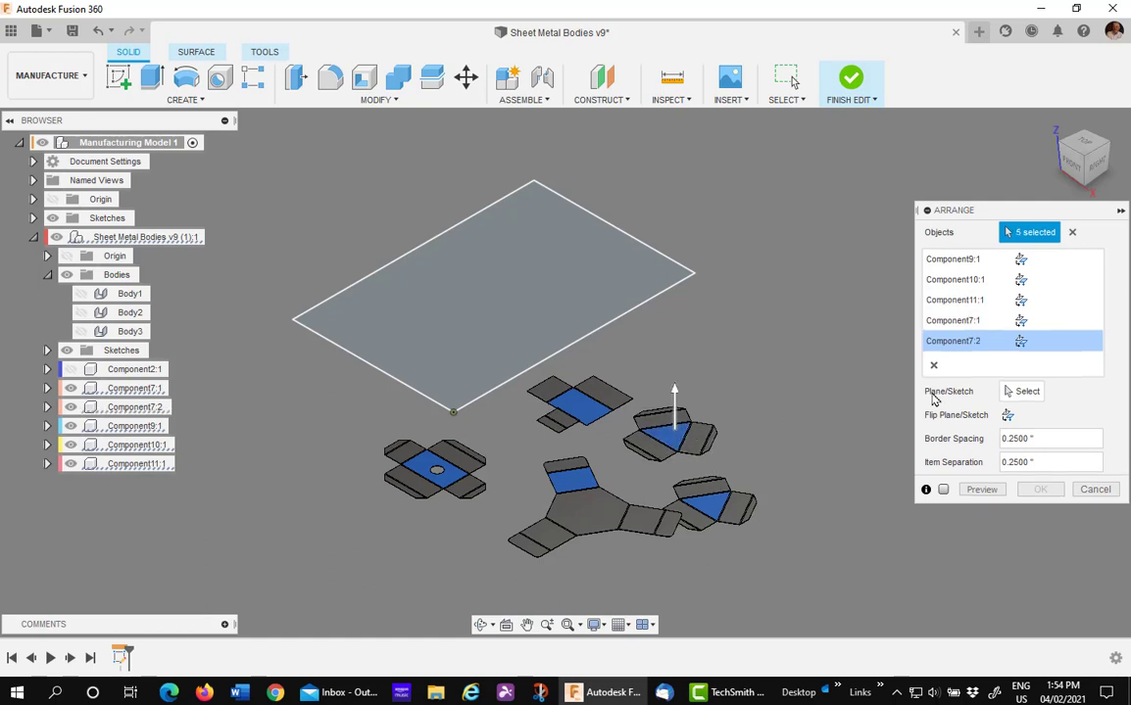
left_click(1019, 391)
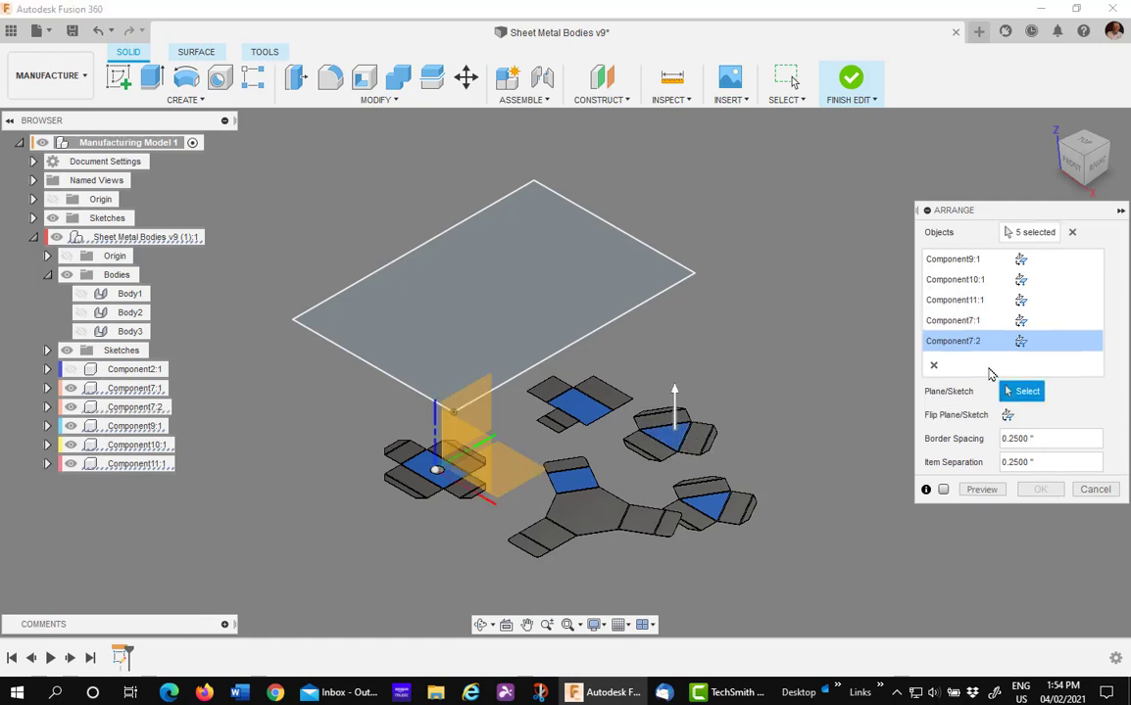
left_click(547, 306)
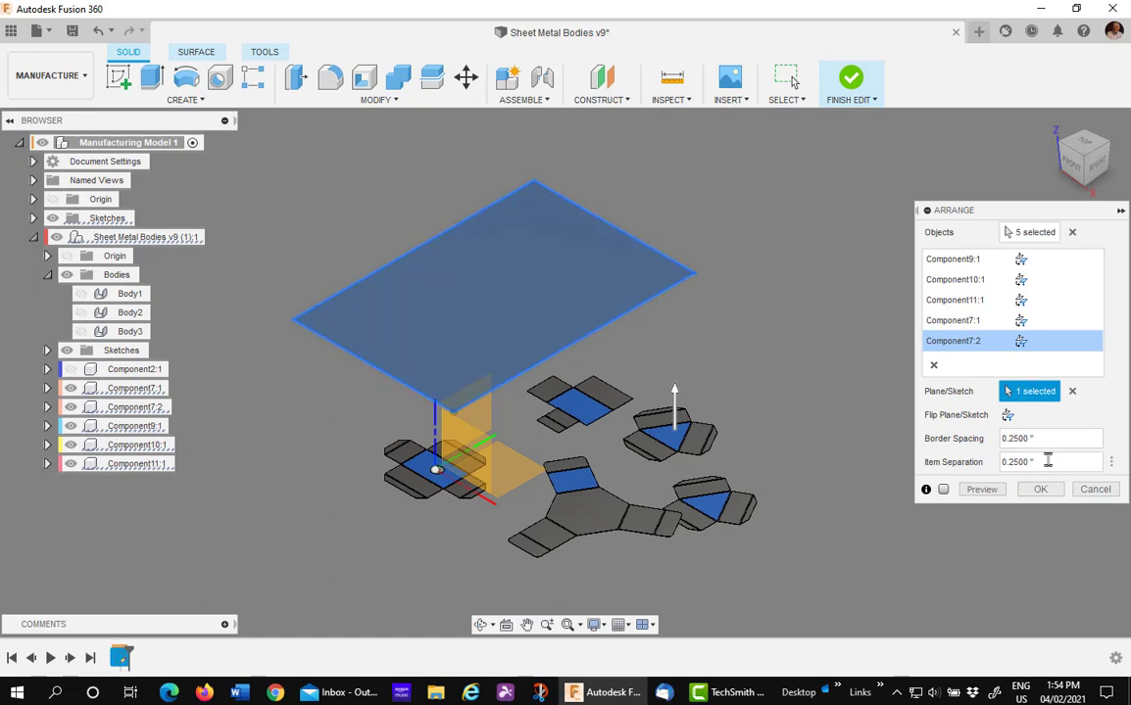
Set item separation to 0.5 in and apply the arrangement onto the sheet
left_click_drag(1049, 461, 934, 471)
type(".5")
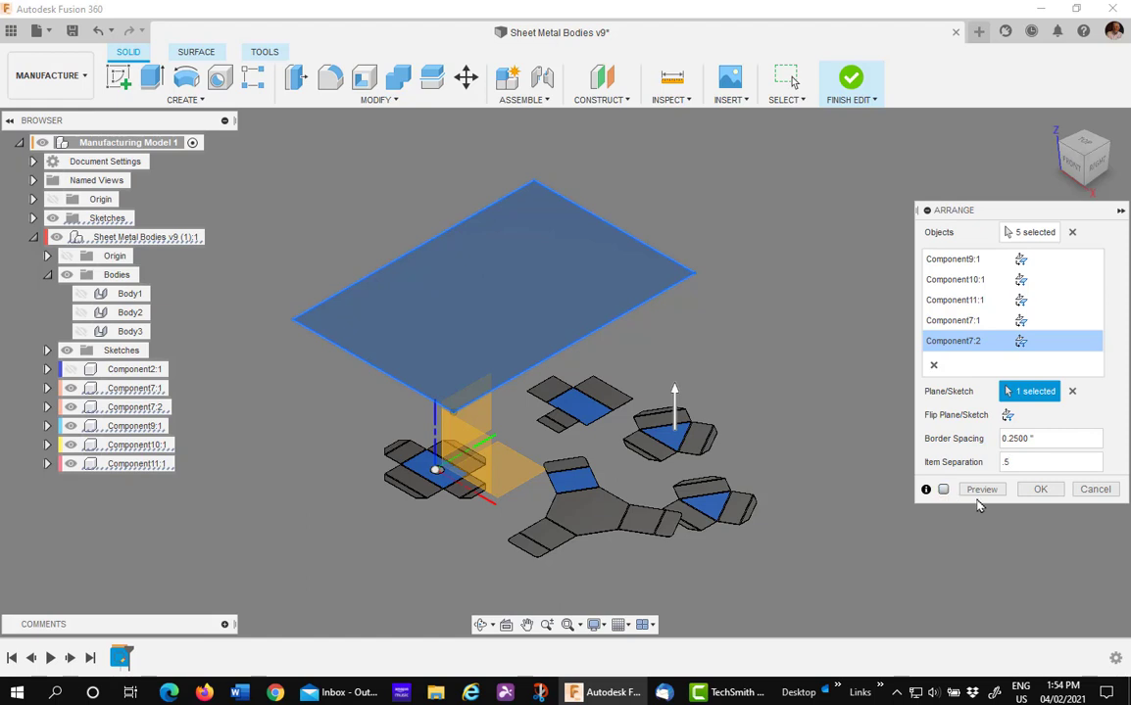
key("Tab")
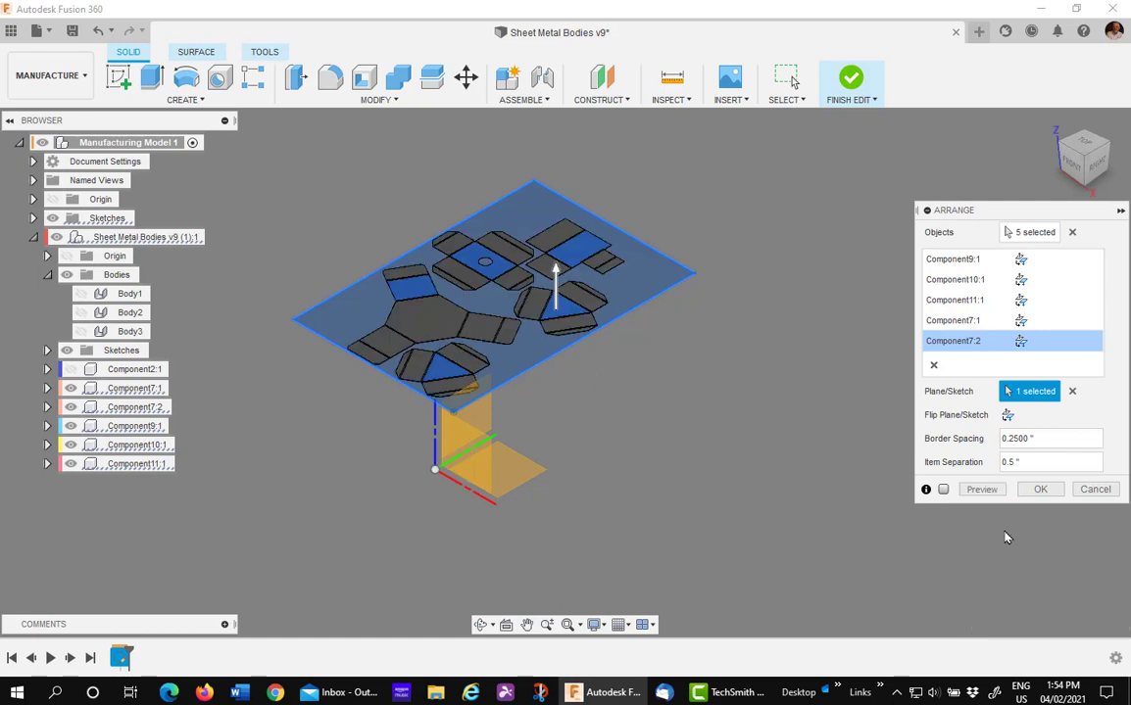
left_click(1041, 489)
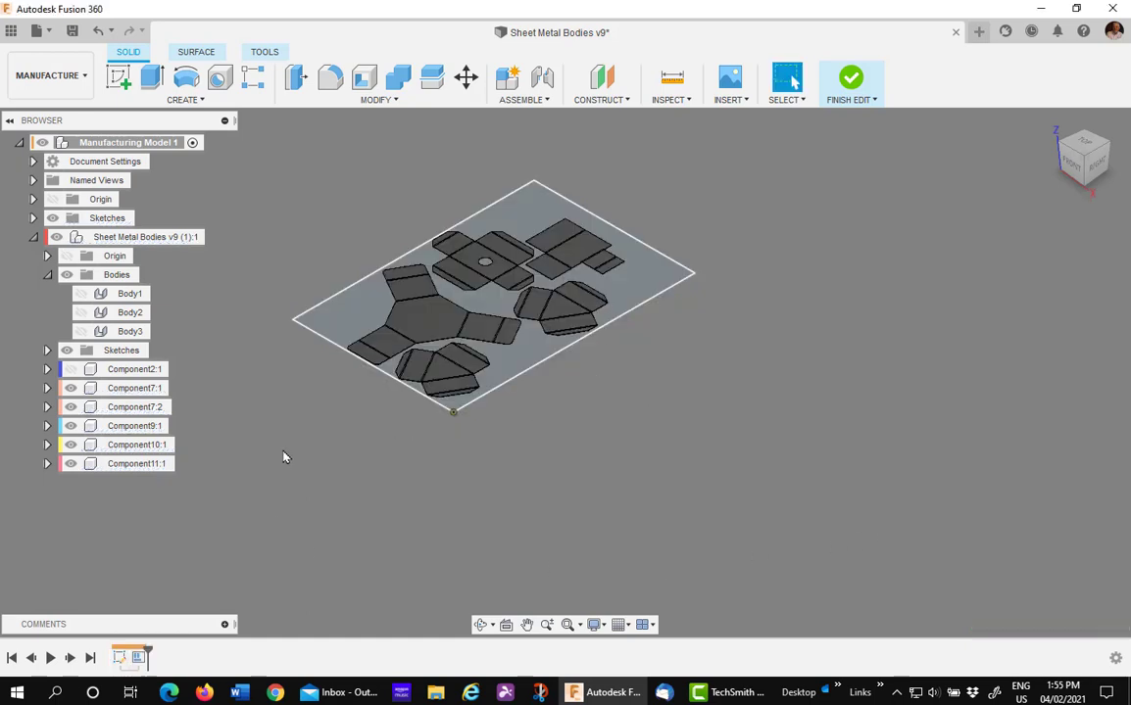
scroll(392, 201, "up", 2)
middle_click_drag(389, 194, 463, 197)
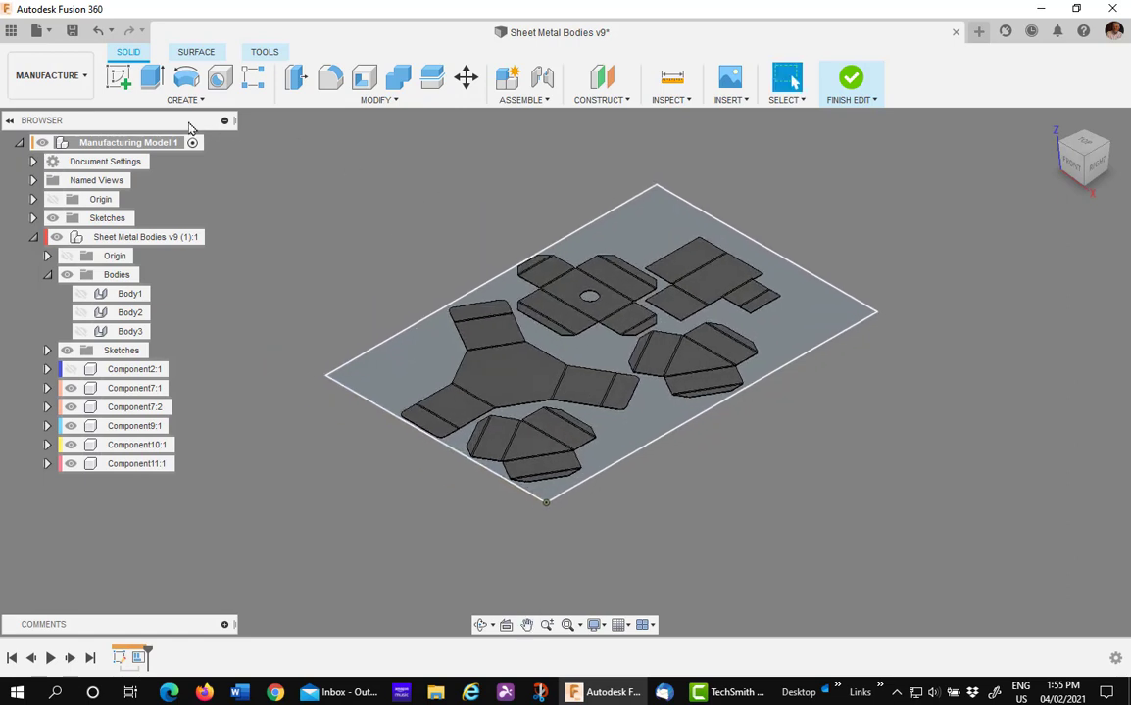
Save the design as a new version with the nested layout
left_click(72, 30)
left_click(556, 382)
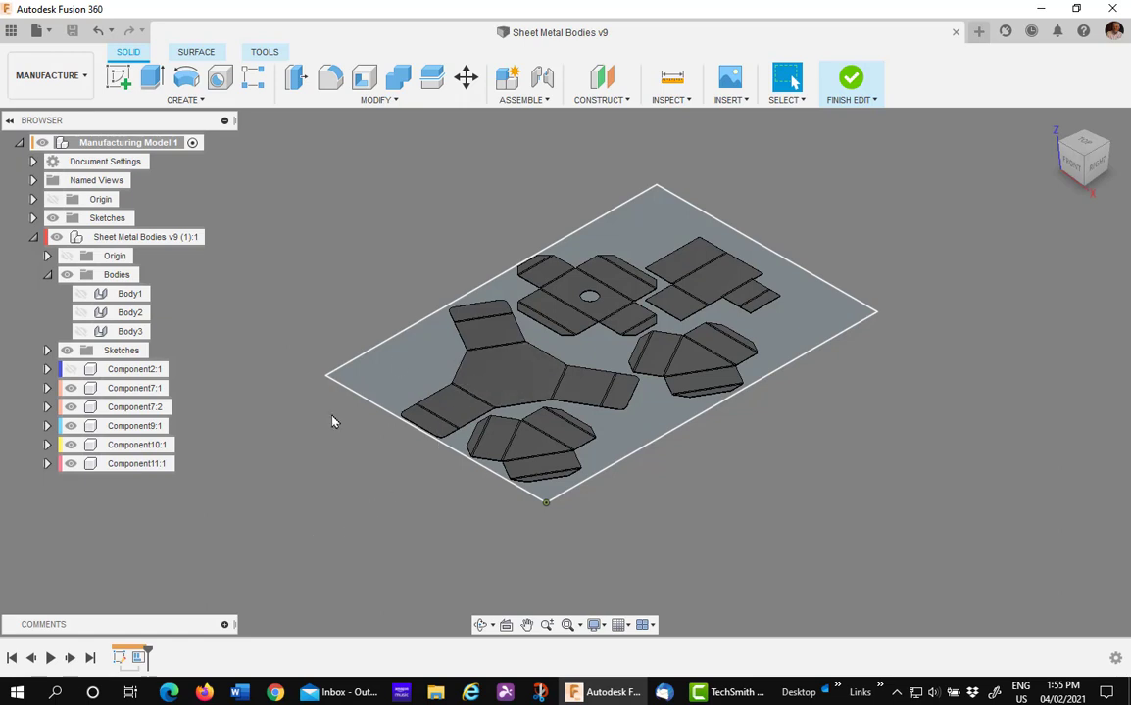
Switch to the Design workspace and unsuppress Extrude3 so the three-armed part's hole returns
left_click(71, 78)
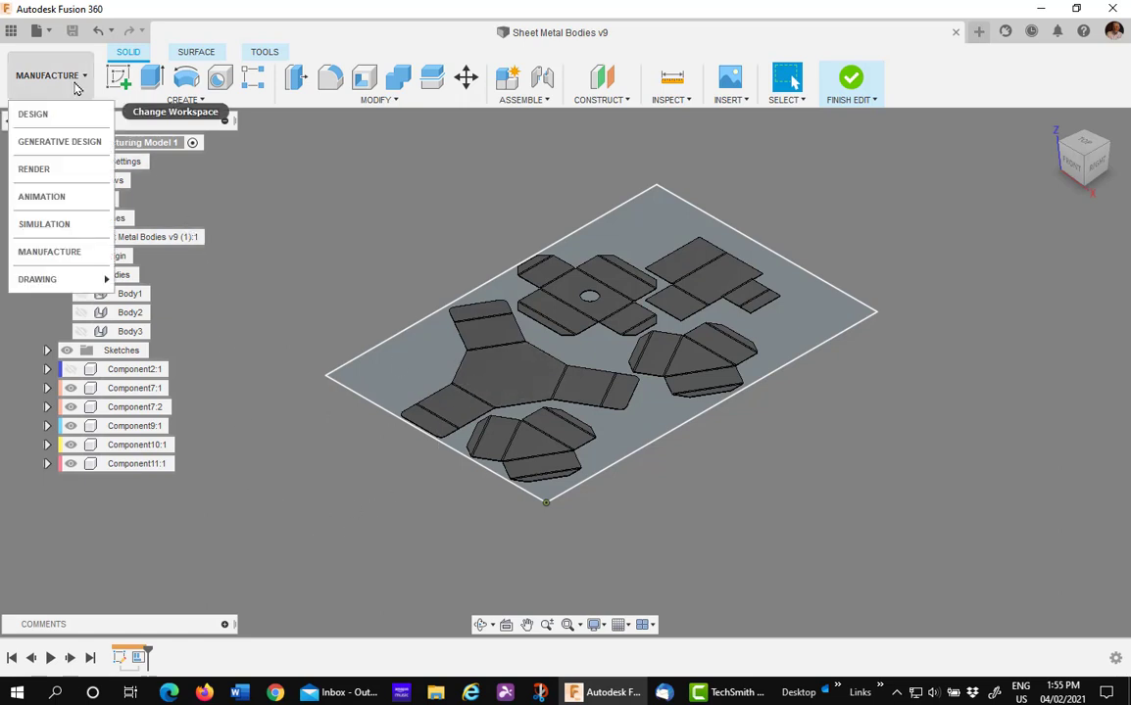
left_click(45, 117)
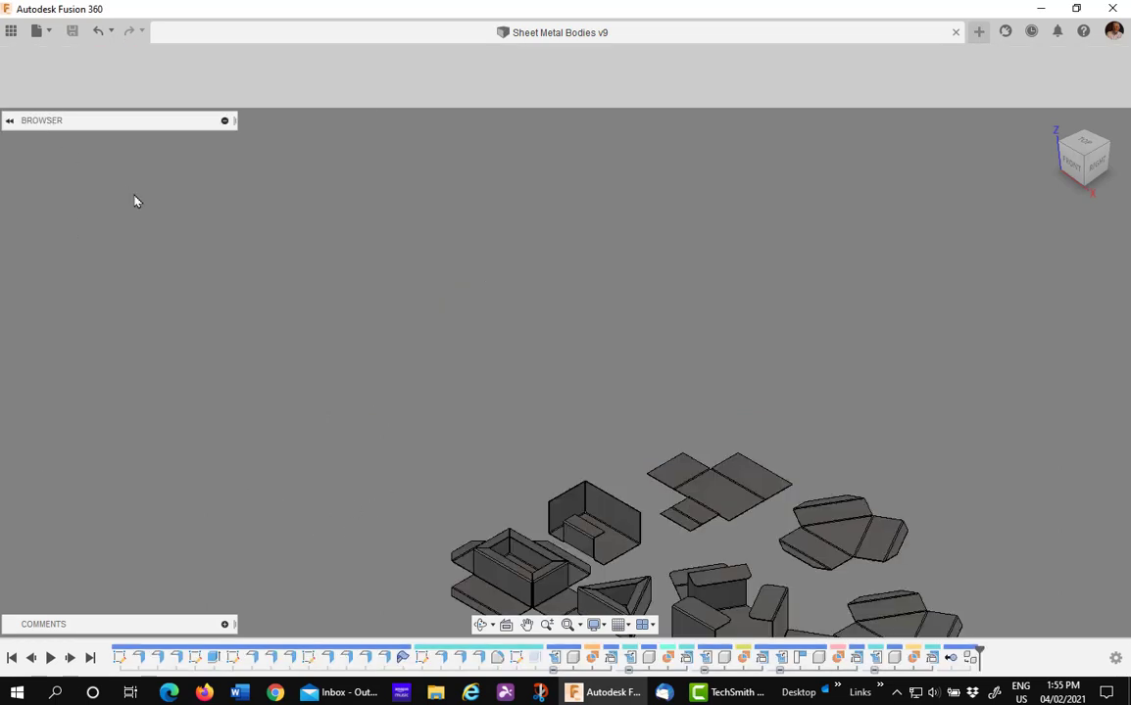
right_click(537, 656)
left_click(600, 469)
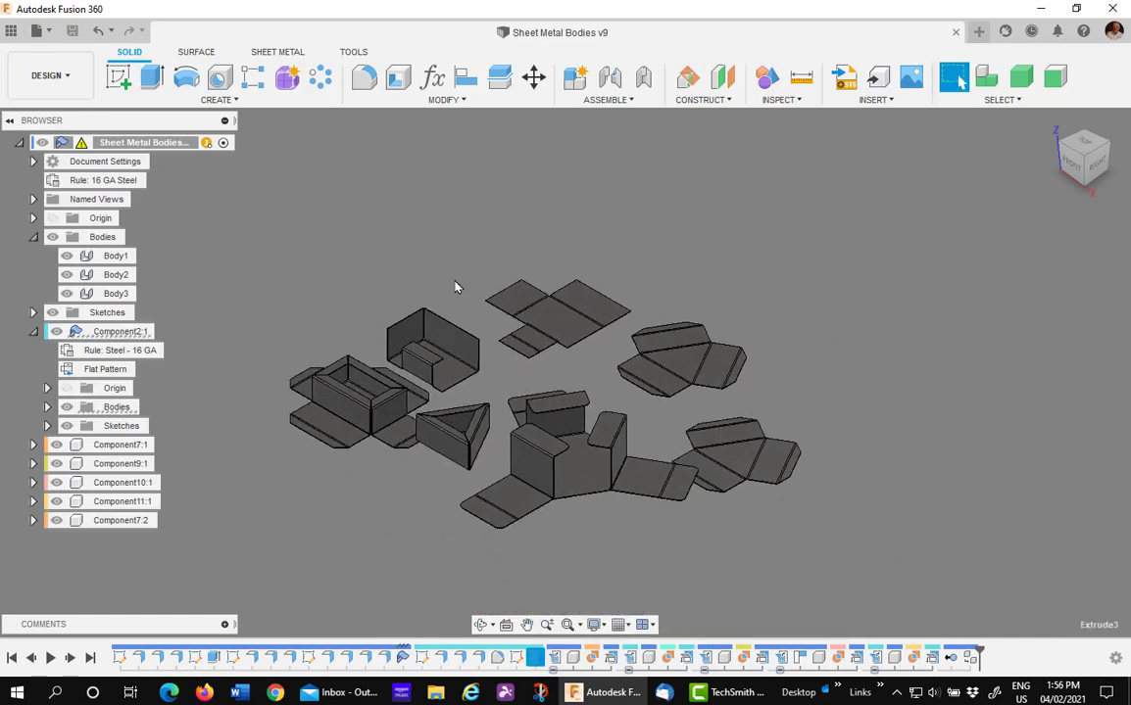
right_click(537, 656)
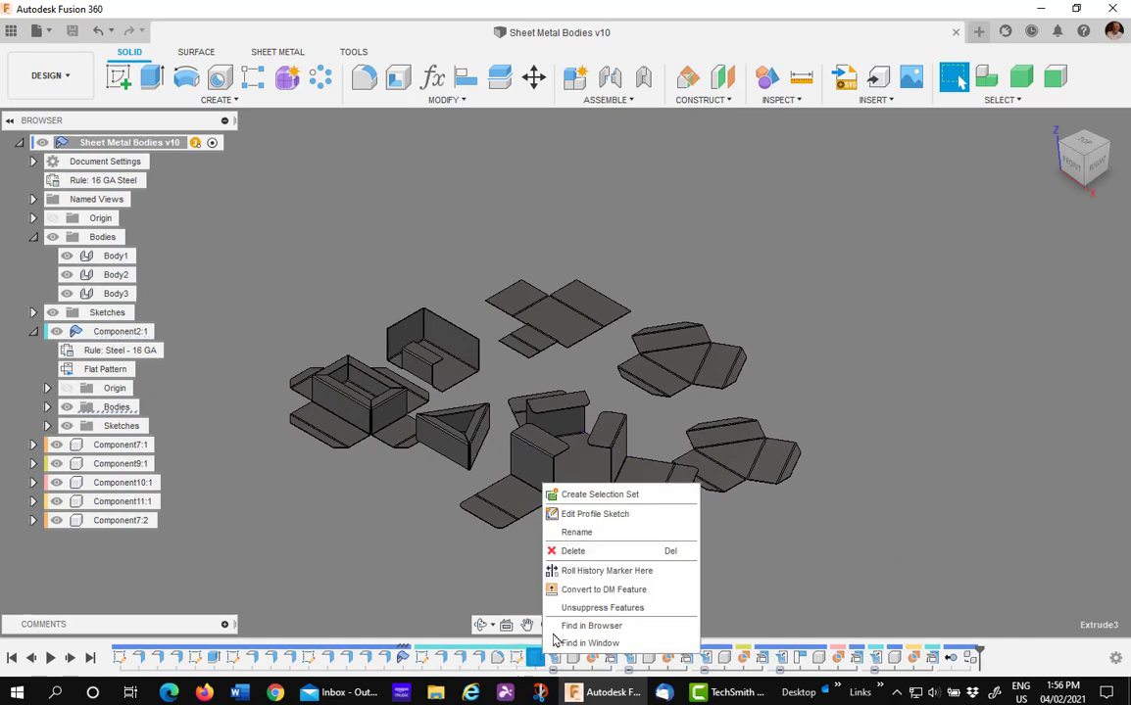
left_click(617, 607)
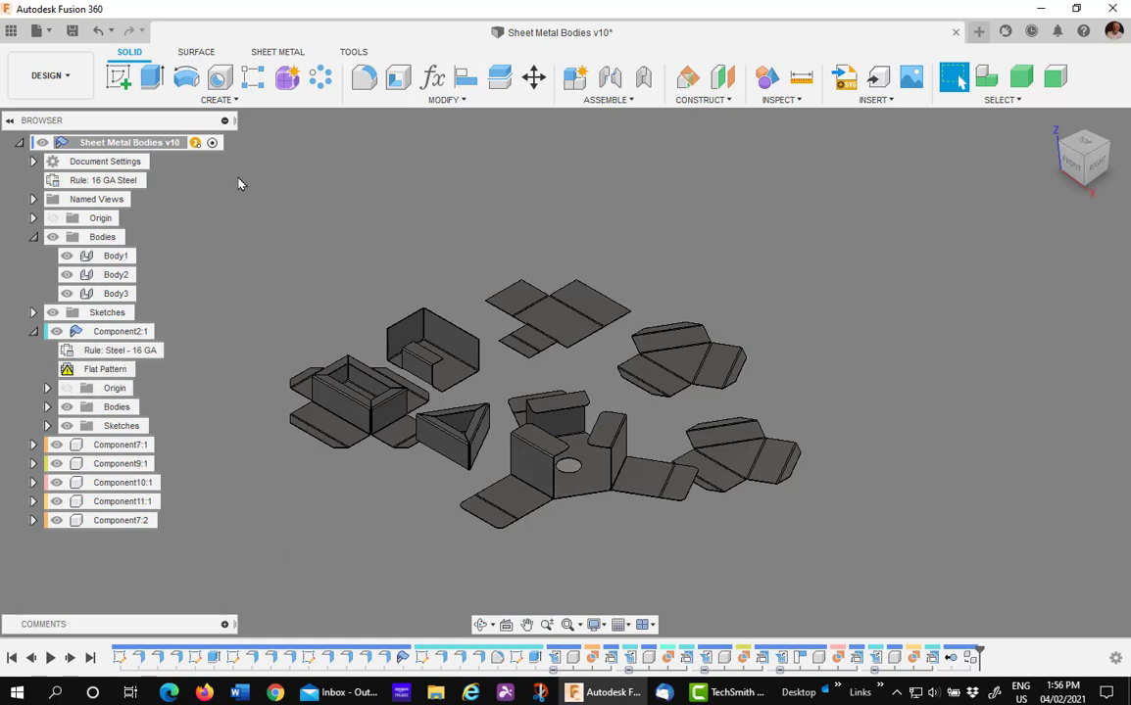
Switch to the Manufacture workspace to see the nested three-armed blank with its hole
left_click(67, 79)
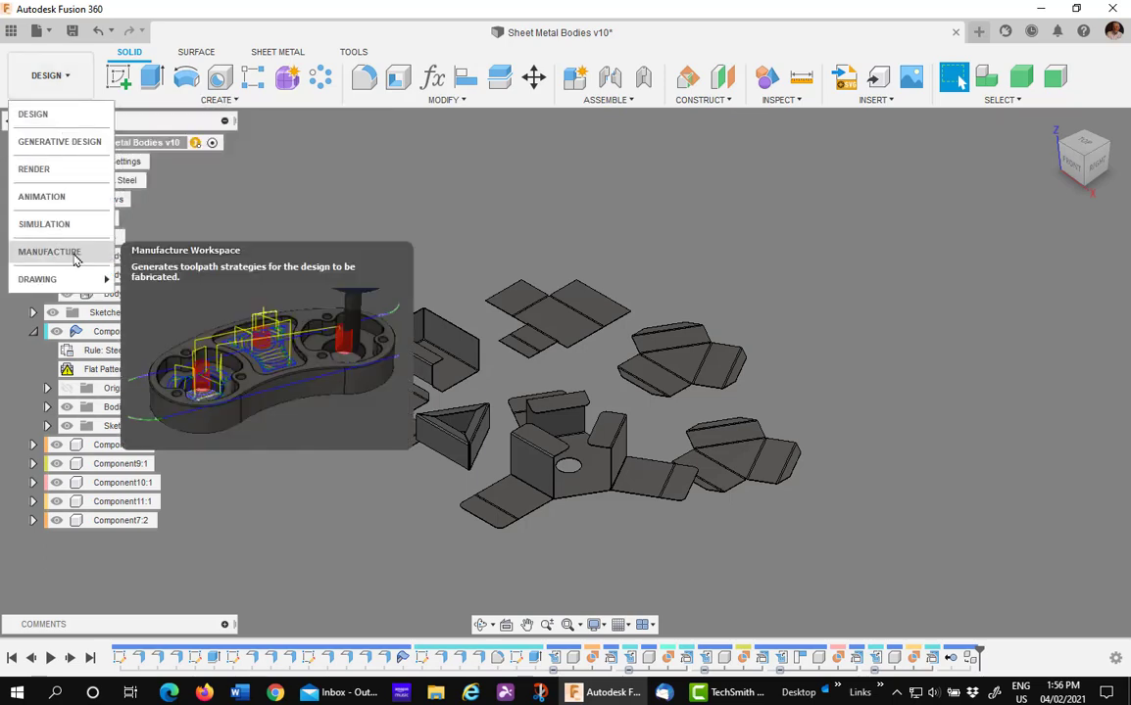
left_click(70, 256)
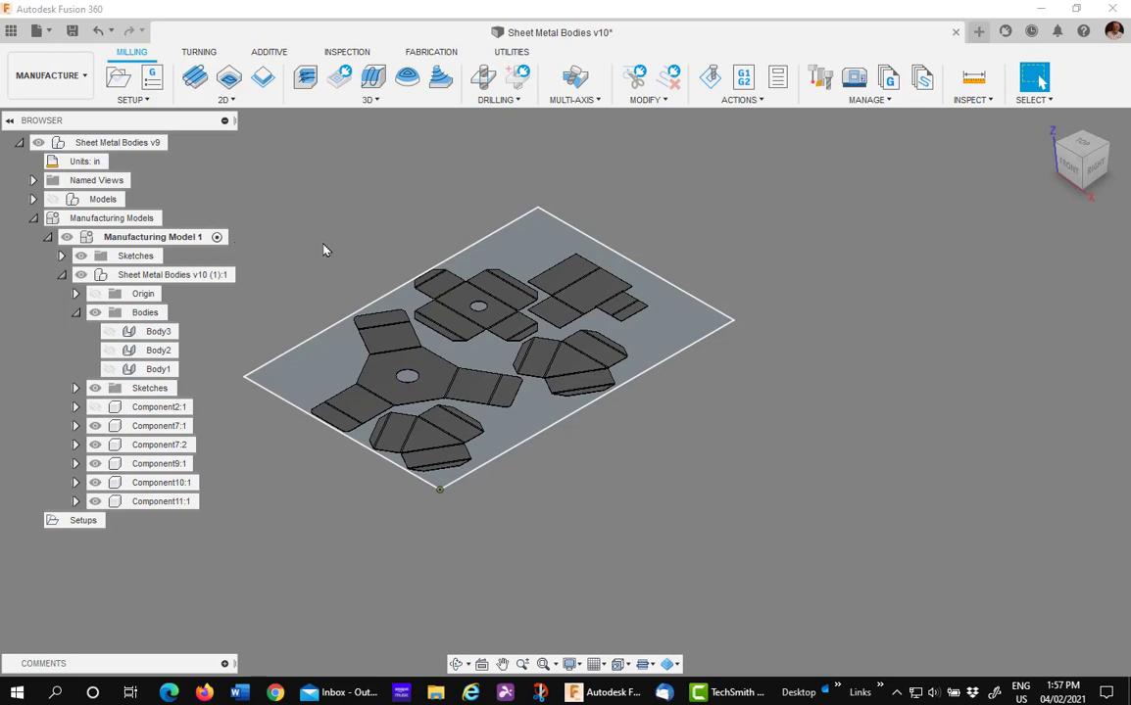
Edit Manufacturing Model 1 and paste a copy of Component10:1 off the sheet, lower right
right_click(169, 243)
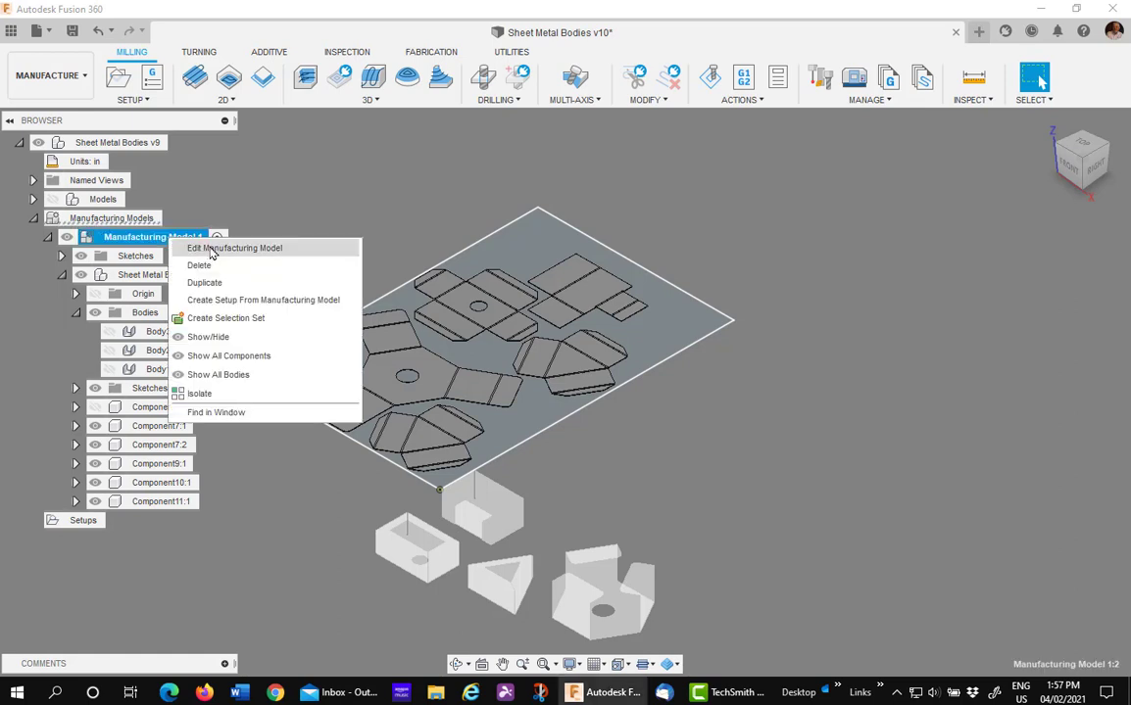
left_click(208, 248)
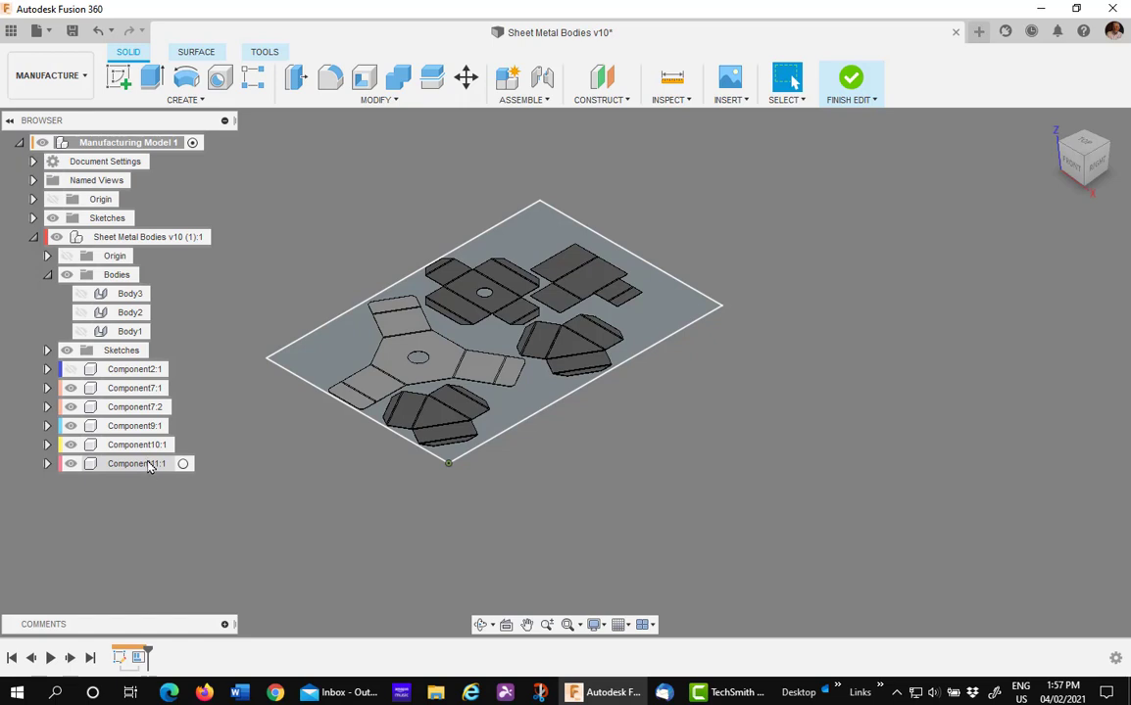
right_click(152, 449)
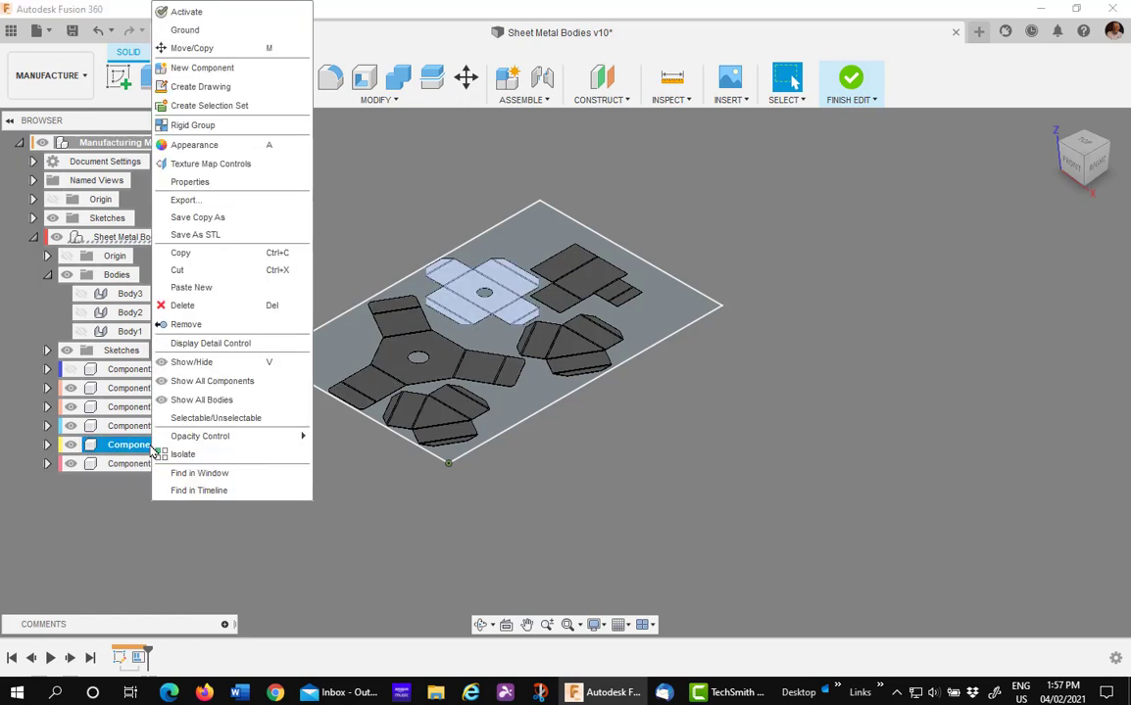
left_click(182, 253)
left_click(295, 501)
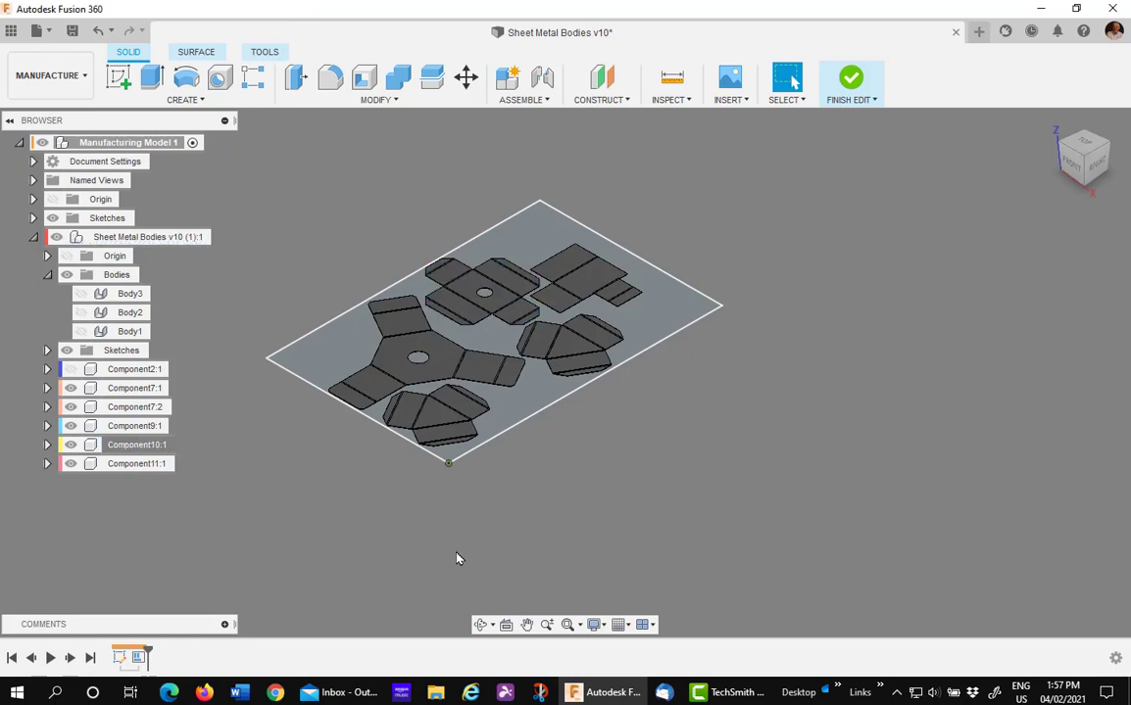
right_click(667, 451)
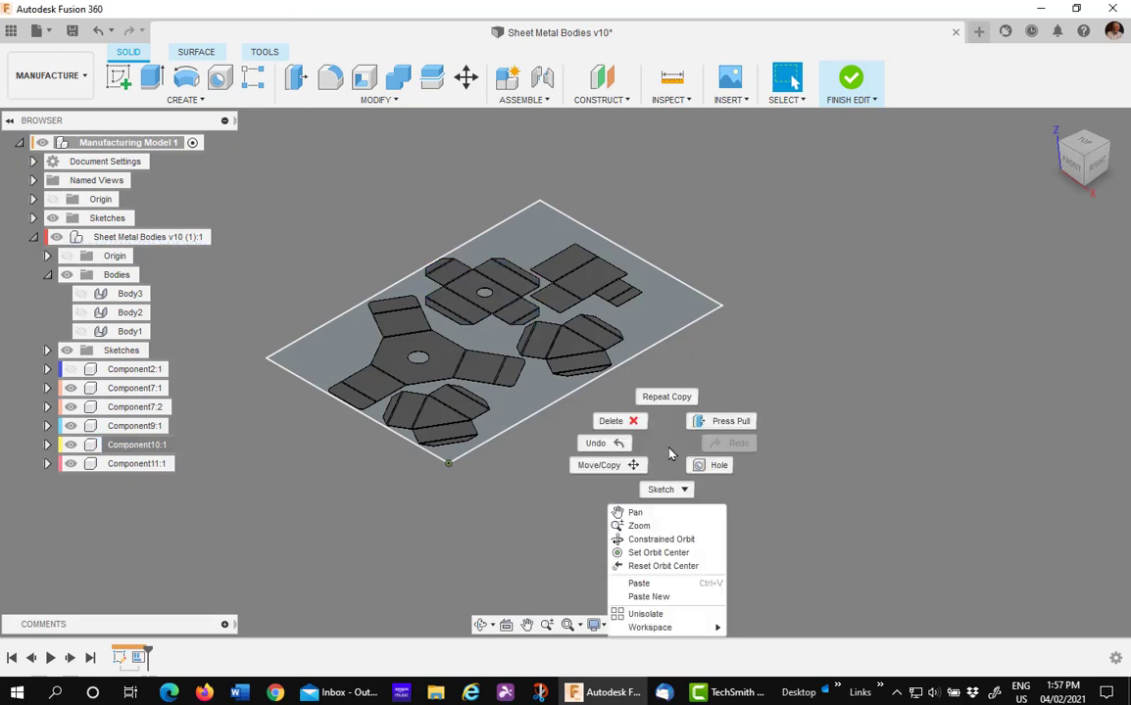
left_click(639, 584)
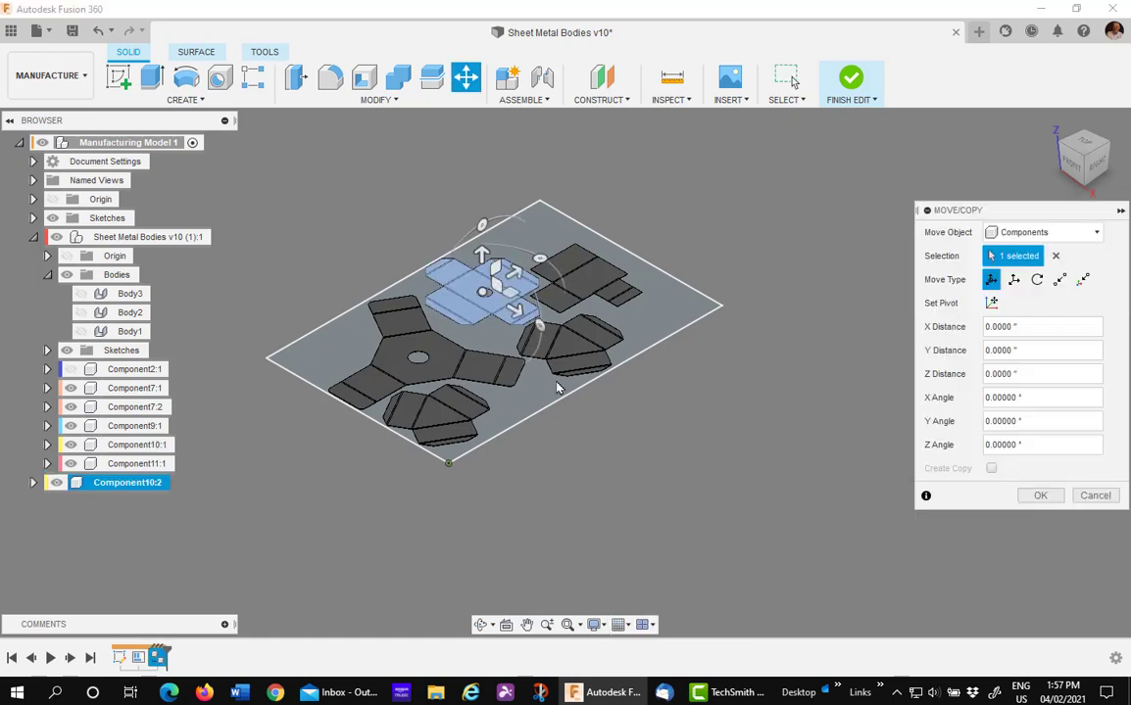
left_click_drag(483, 285, 719, 472)
left_click(1040, 497)
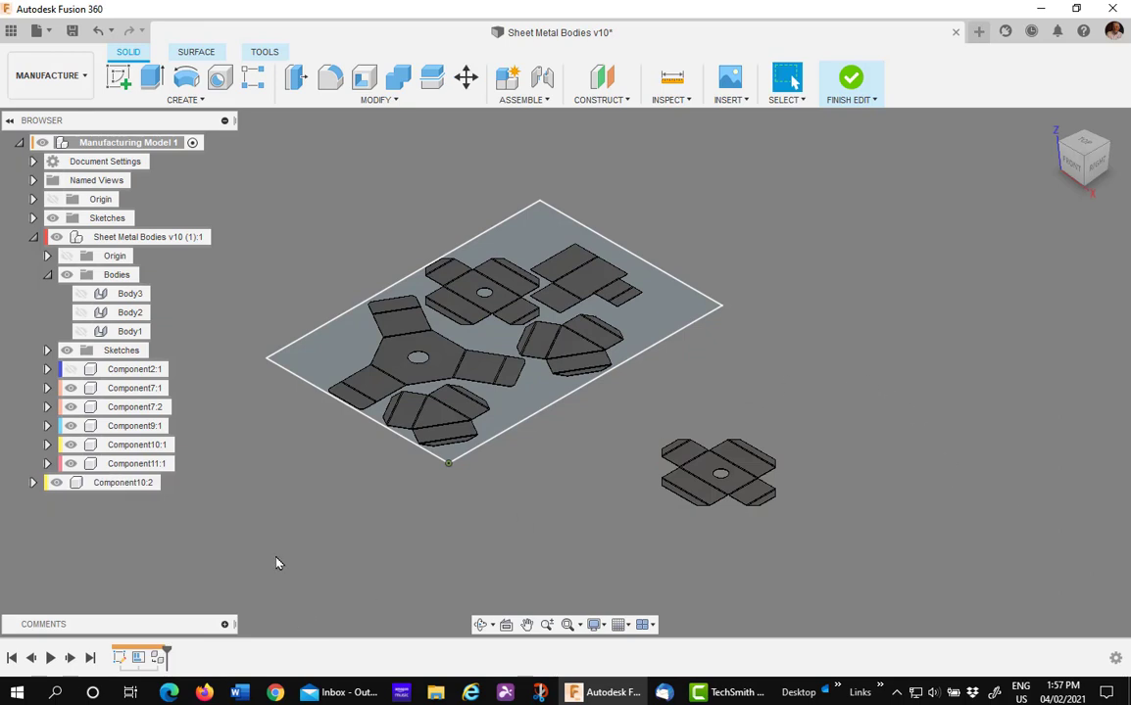
Edit Arrange1 to add the copied Component10:2 and recompute the nesting
left_click(156, 658)
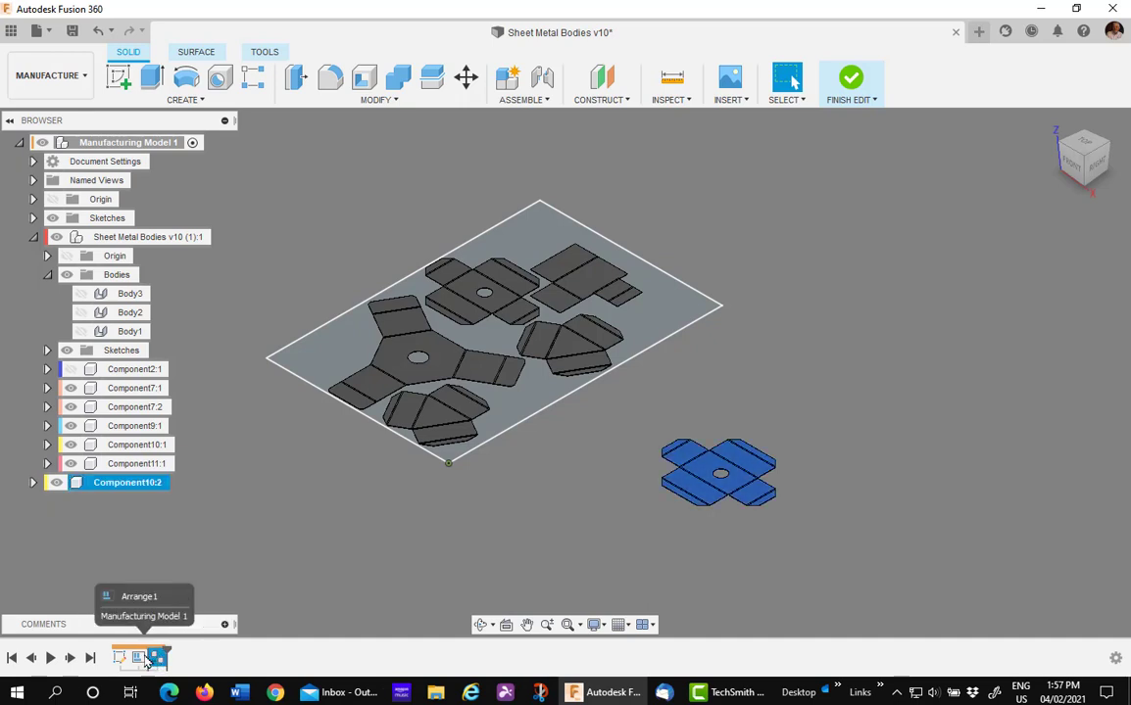
left_click(232, 563)
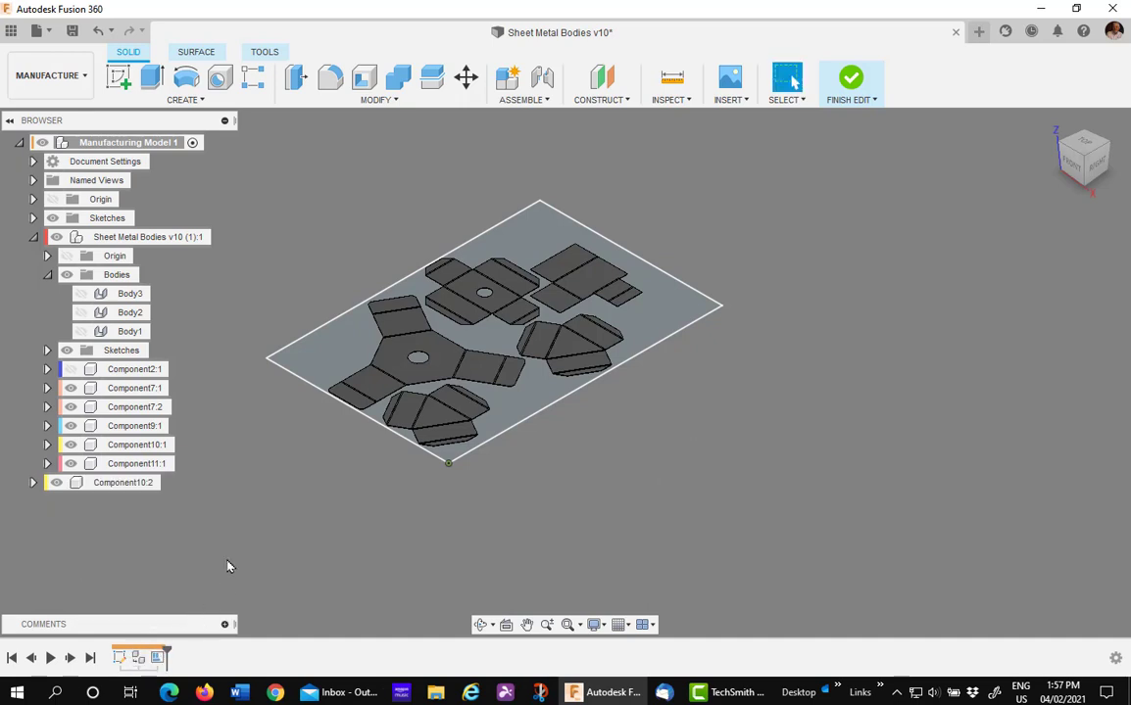
right_click(157, 658)
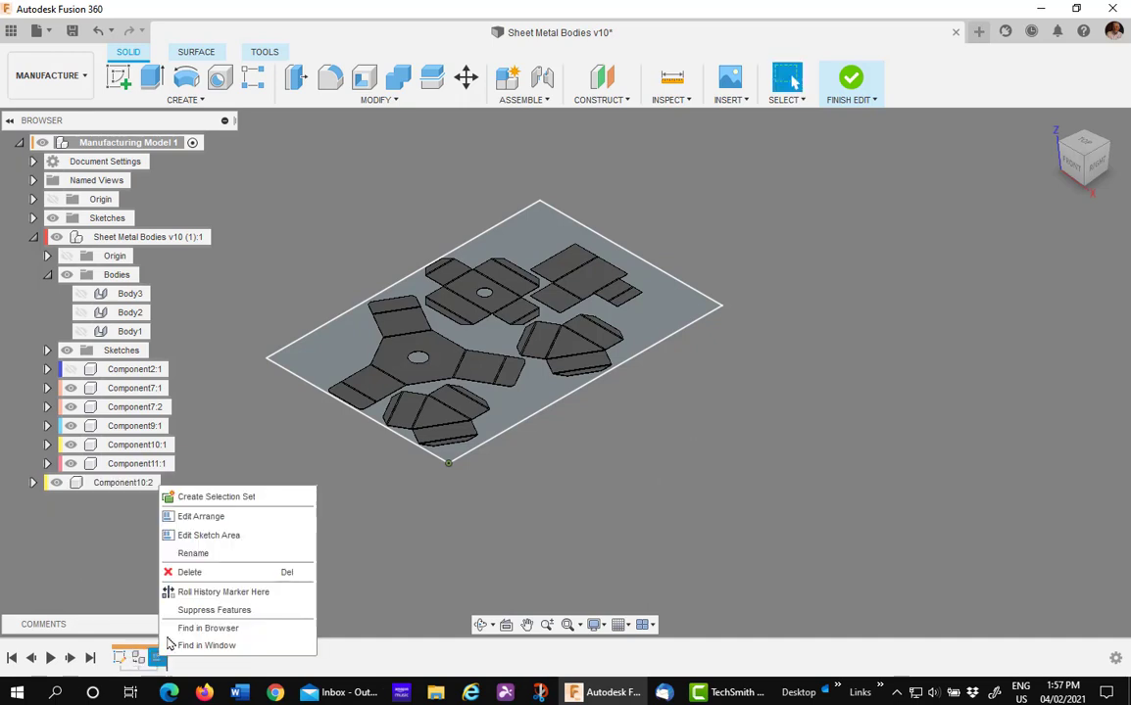
left_click(195, 519)
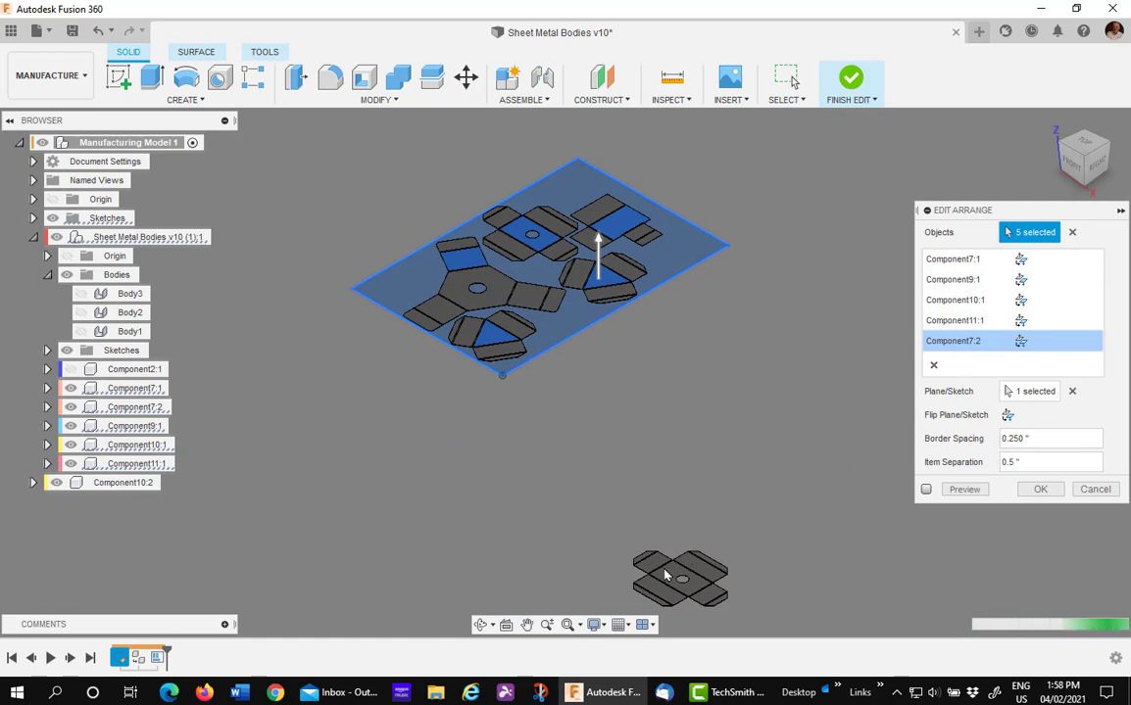
left_click(676, 580)
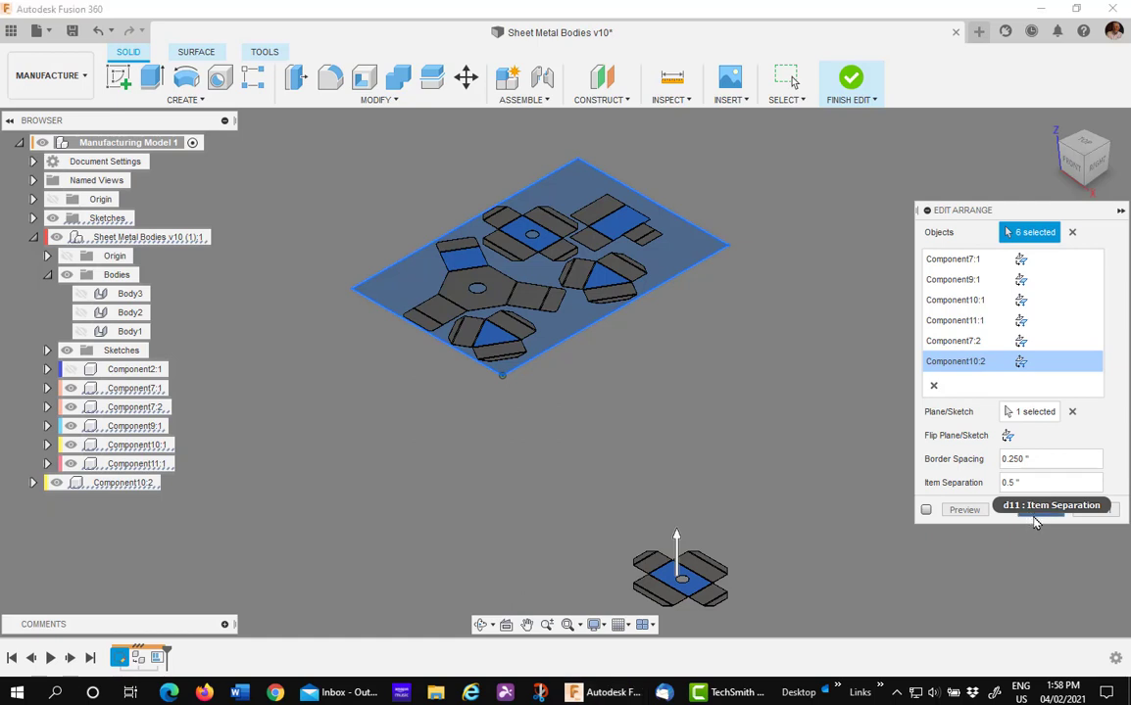
left_click(1034, 517)
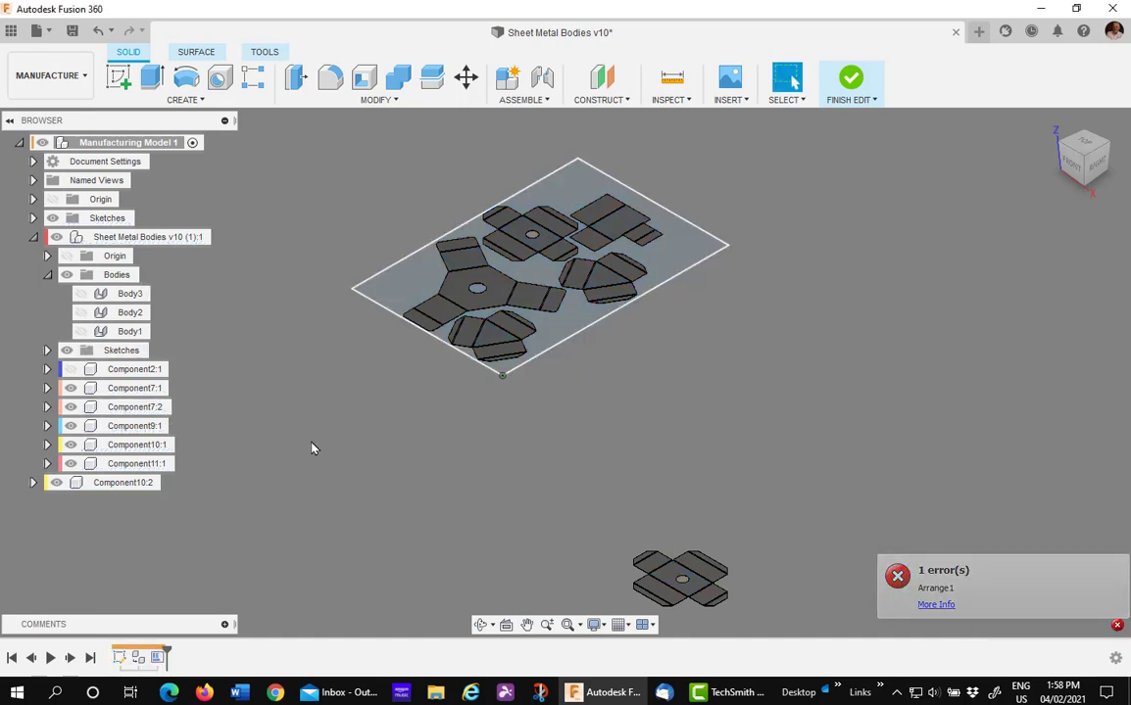
Change the sheet outline sketch's height dimension to 48 in
right_click(121, 660)
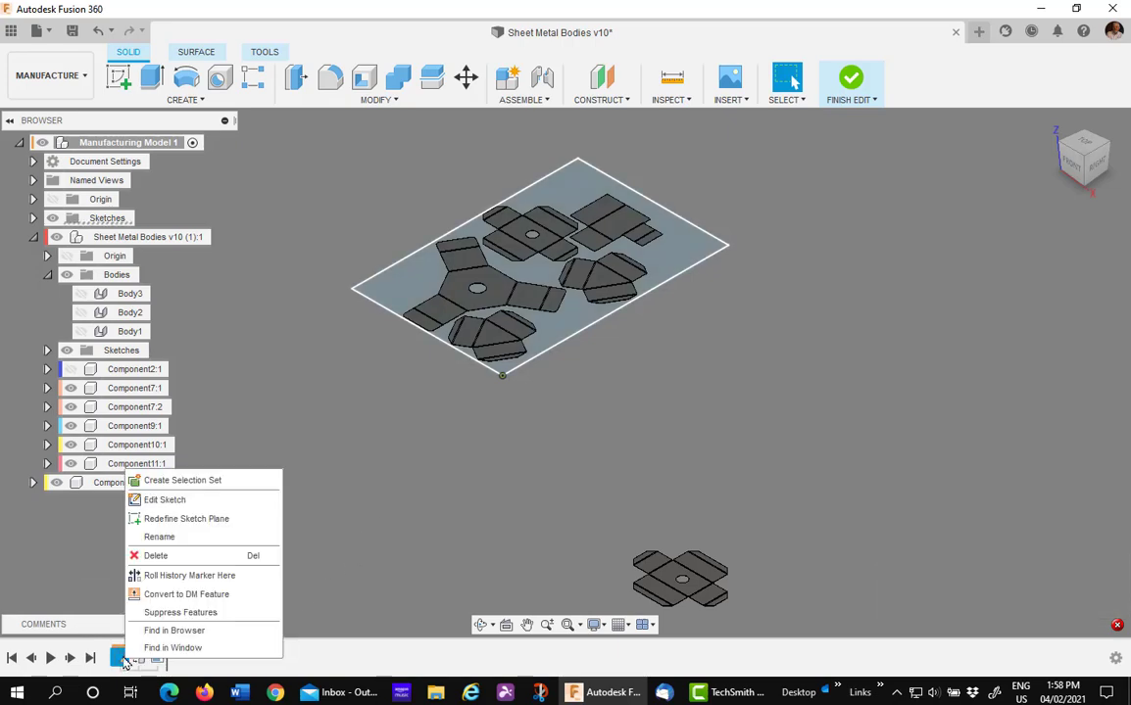
left_click(193, 504)
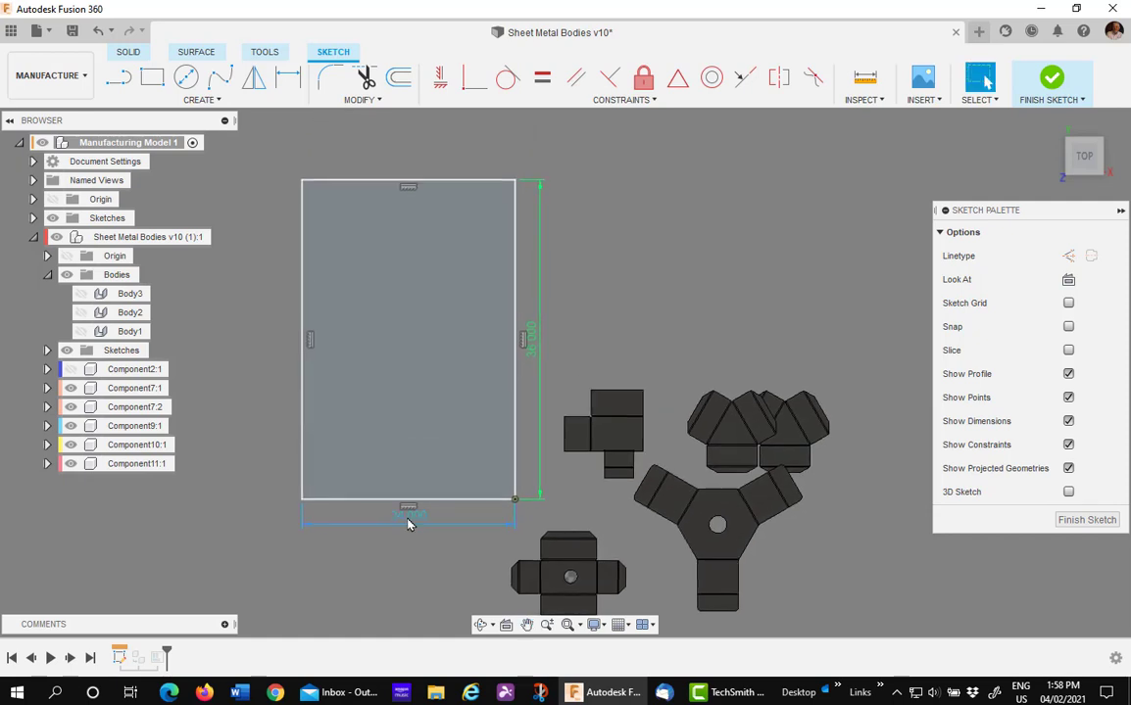
double_click(536, 359)
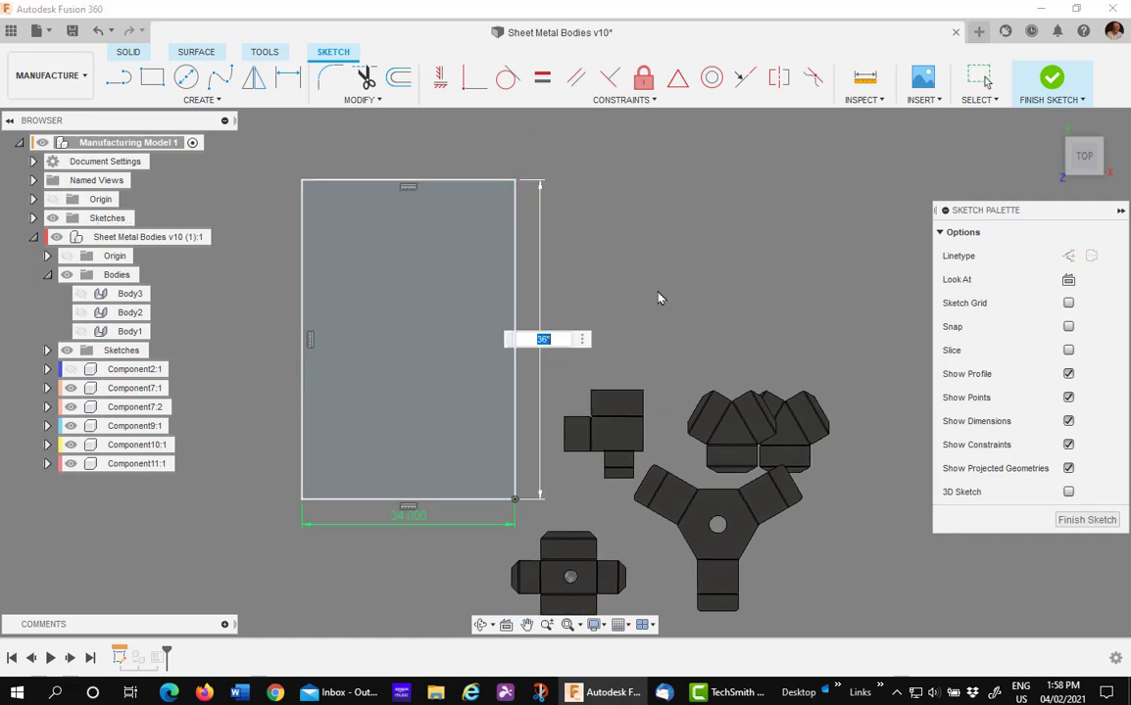
key("Return")
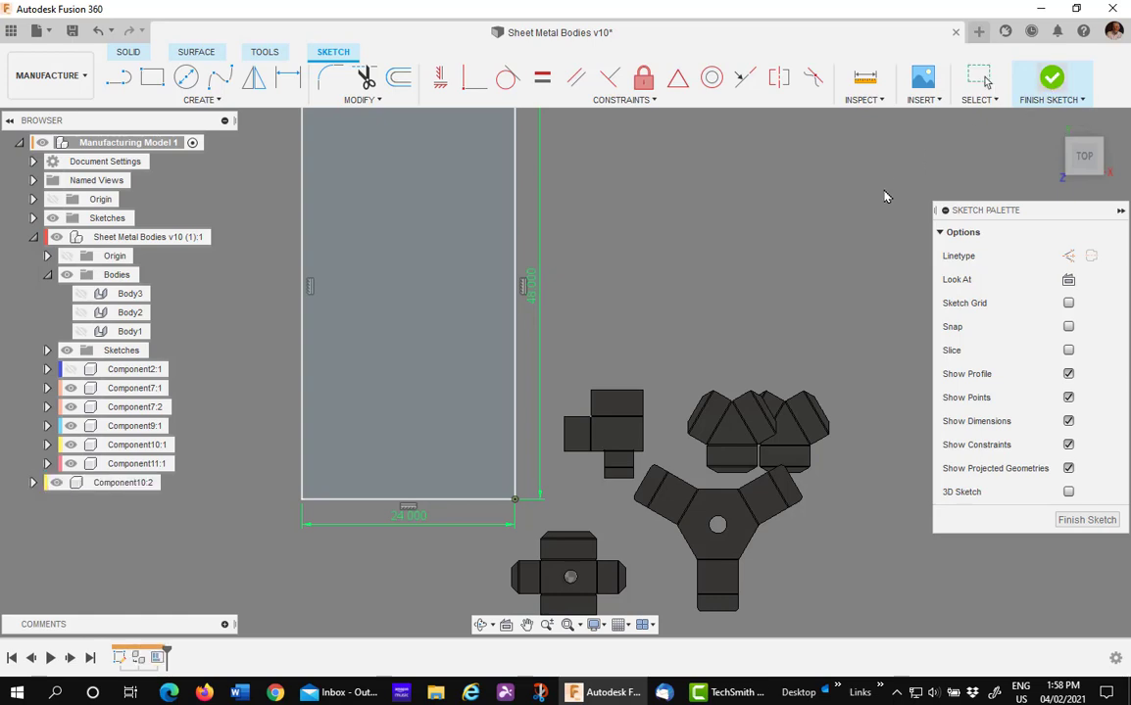
key("Escape")
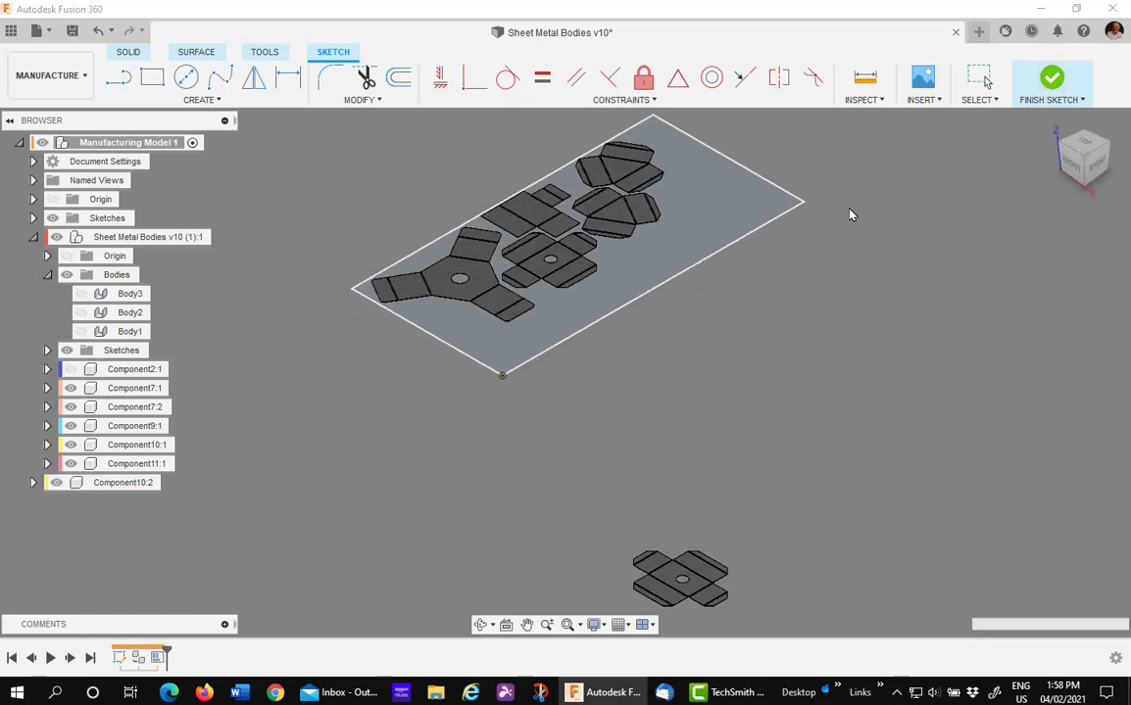
Edit Arrange1 to add the remaining small part, recompute, and finish the manufacturing model edit
right_click(158, 656)
left_click(178, 522)
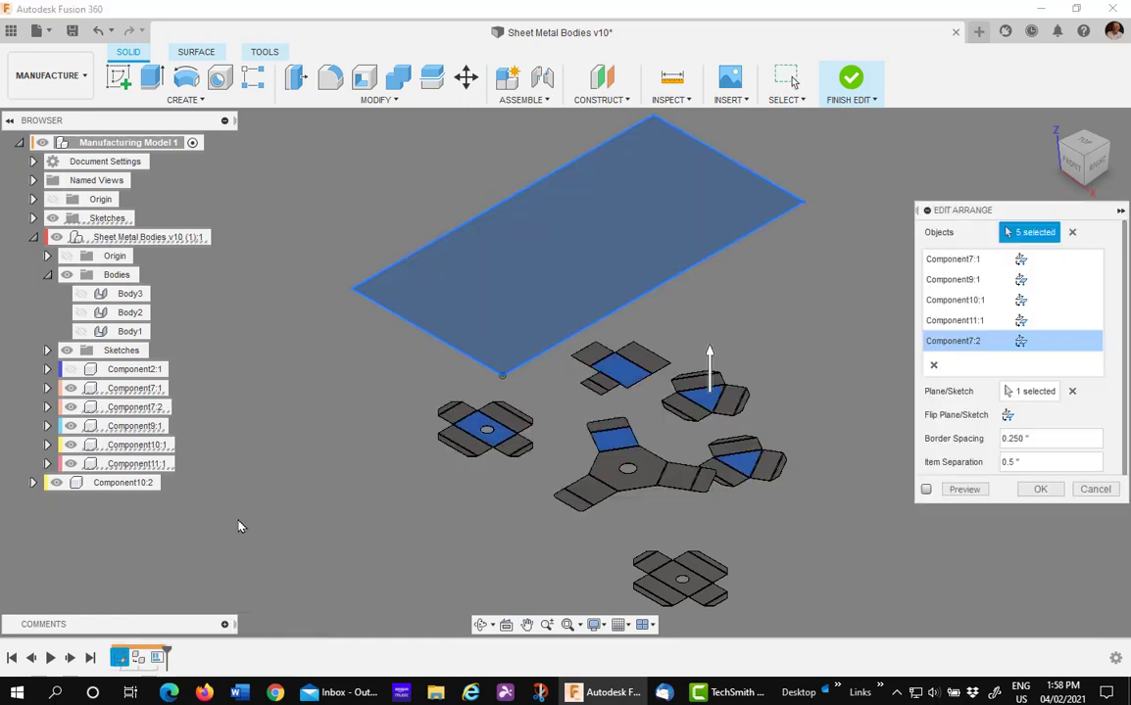
left_click(686, 559)
left_click(1041, 510)
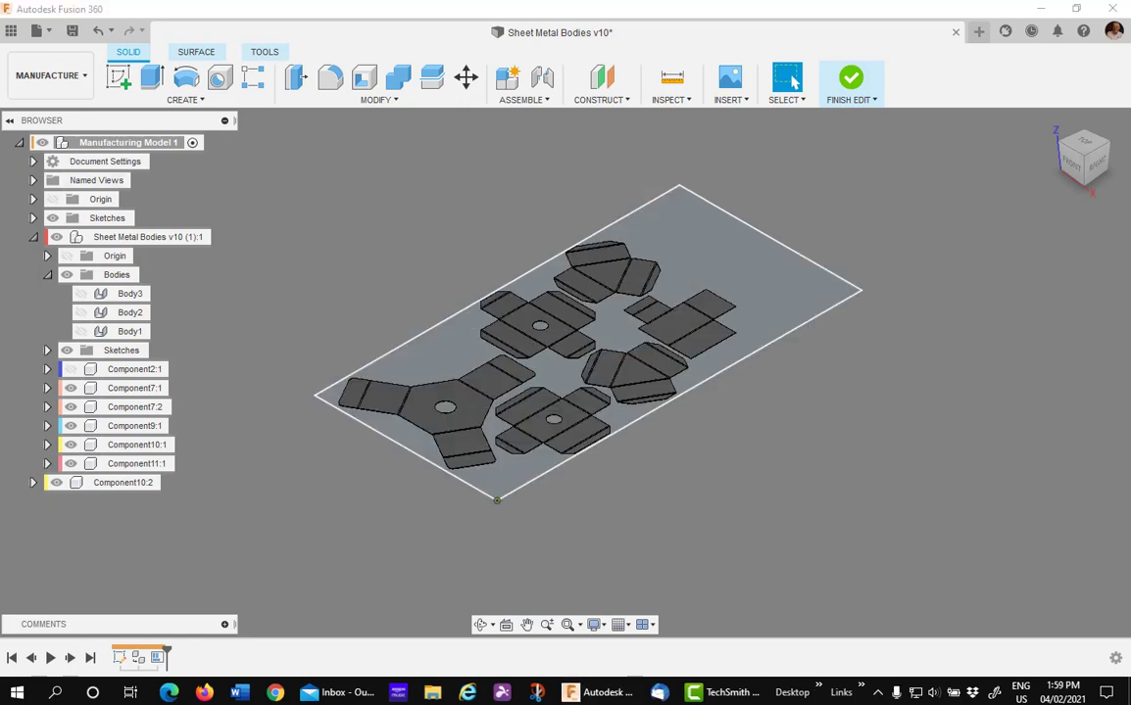
left_click(852, 77)
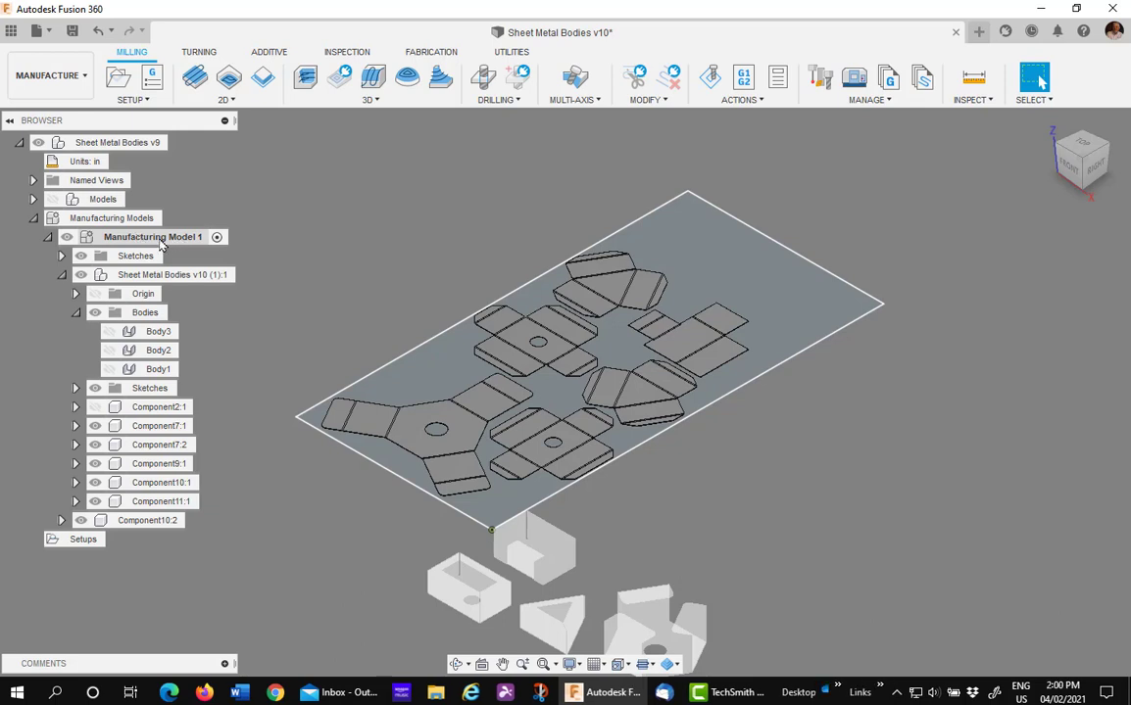
Create a Cutting setup from Manufacturing Model 1 with the six nested parts as model bodies
right_click(175, 242)
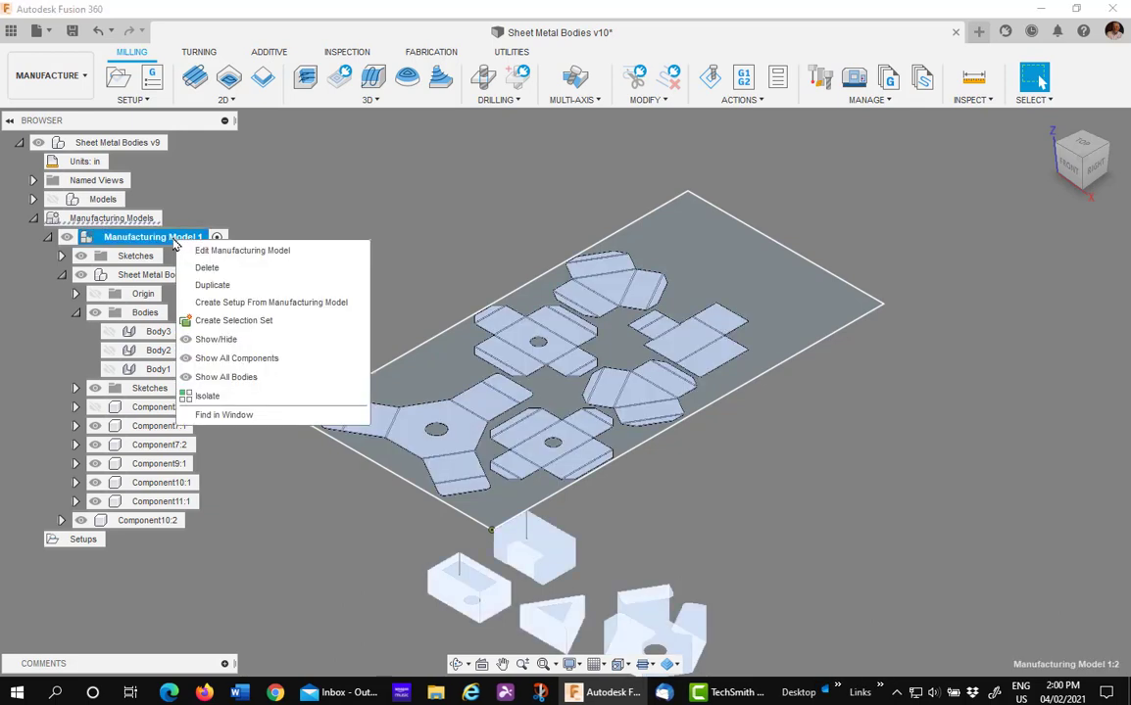
left_click(308, 311)
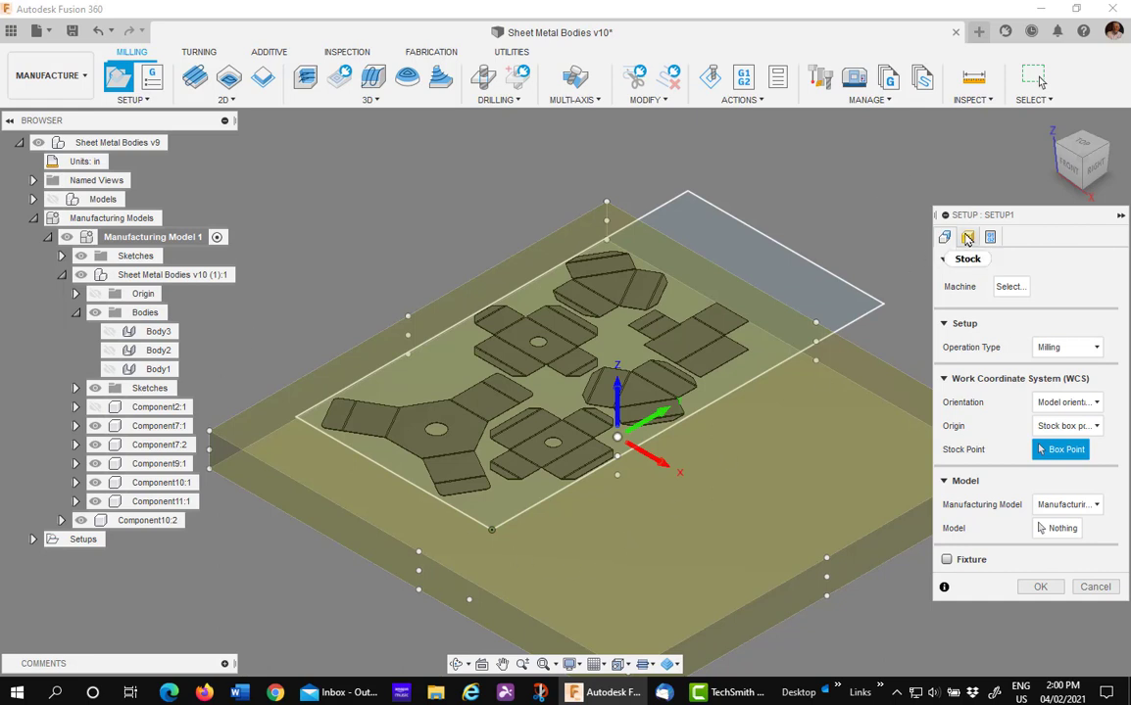
left_click(1078, 348)
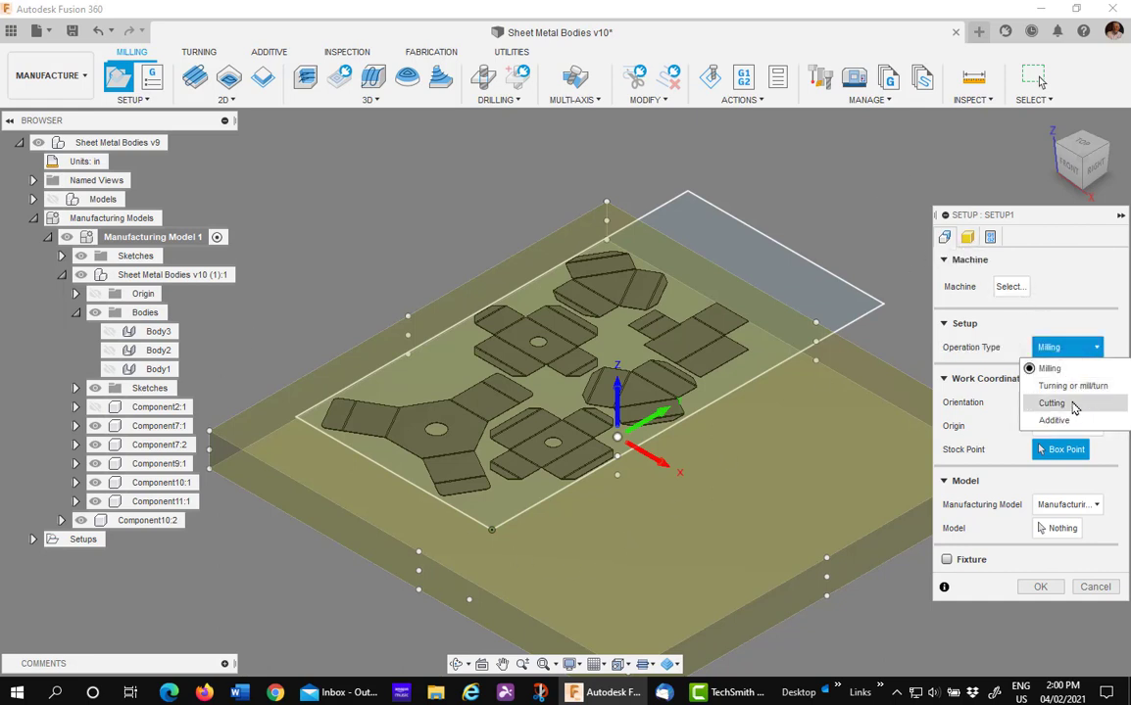
left_click(1072, 410)
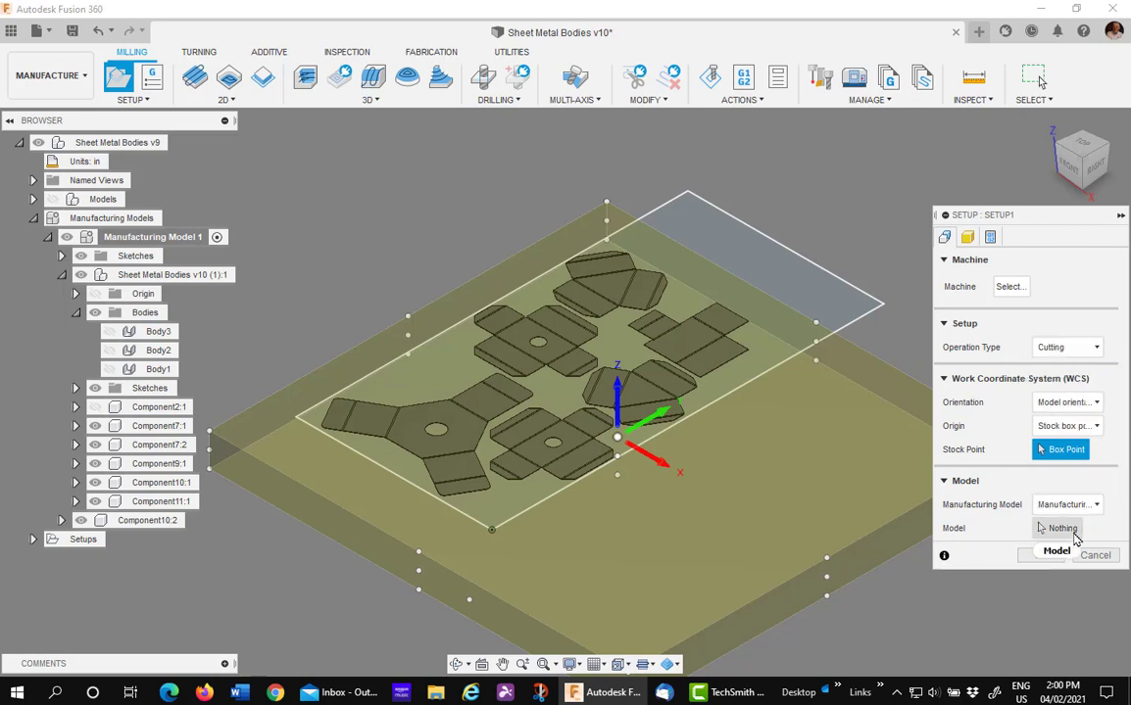
left_click(1061, 532)
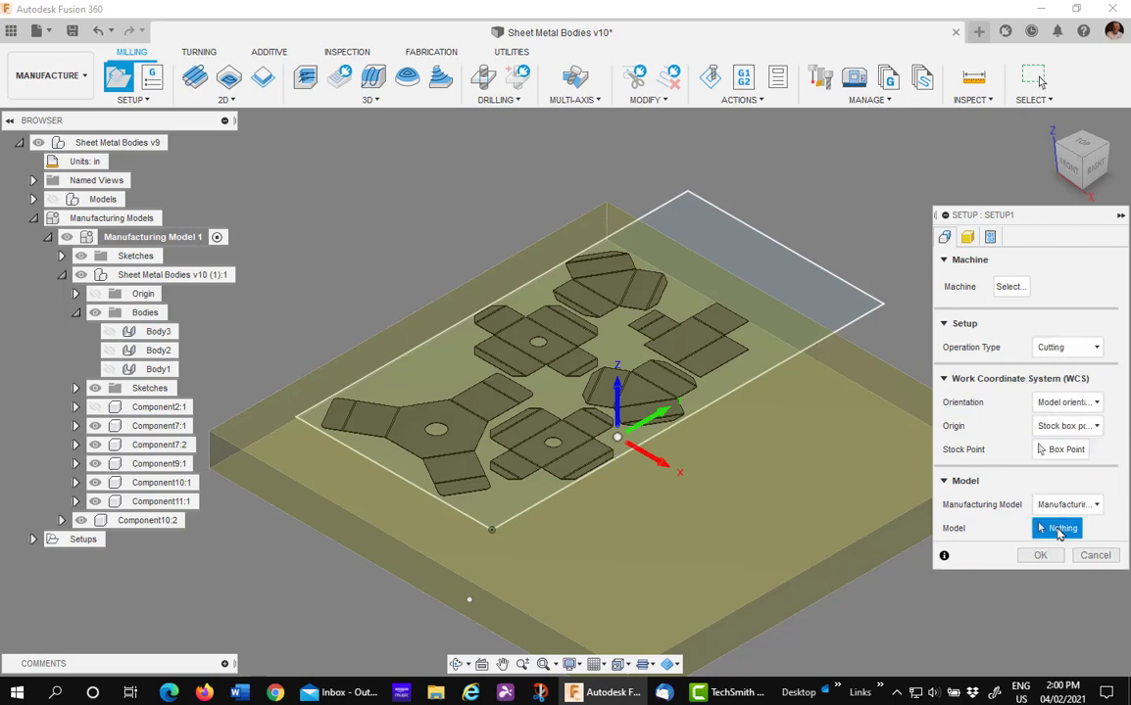
left_click(473, 431)
left_click(519, 338)
left_click(603, 280)
left_click(658, 323)
left_click(668, 391)
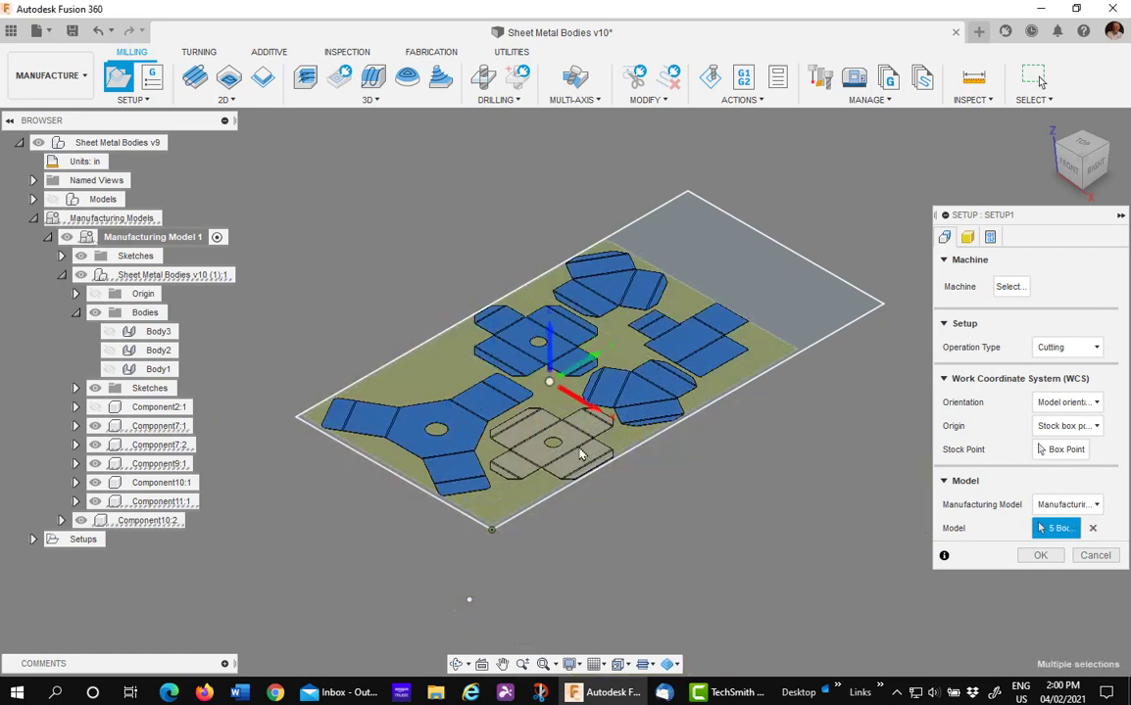
left_click(578, 456)
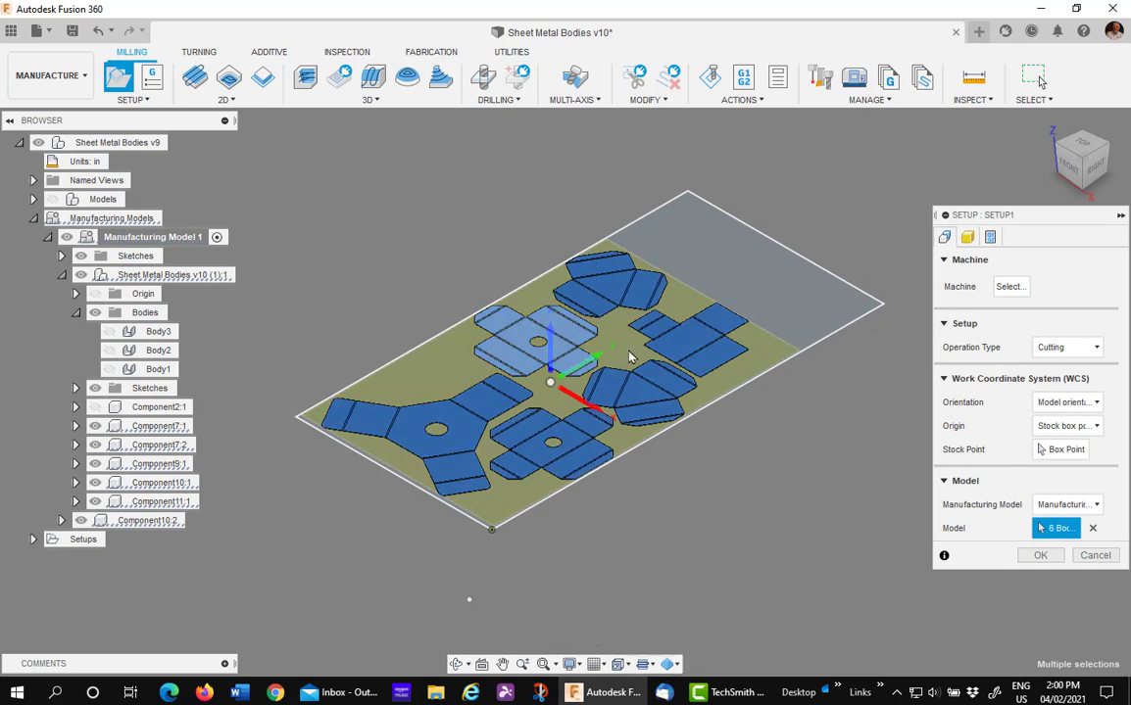
Set stock side offset to 0.5 in, put the origin at the sheet's left corner, and create the setup
left_click(967, 238)
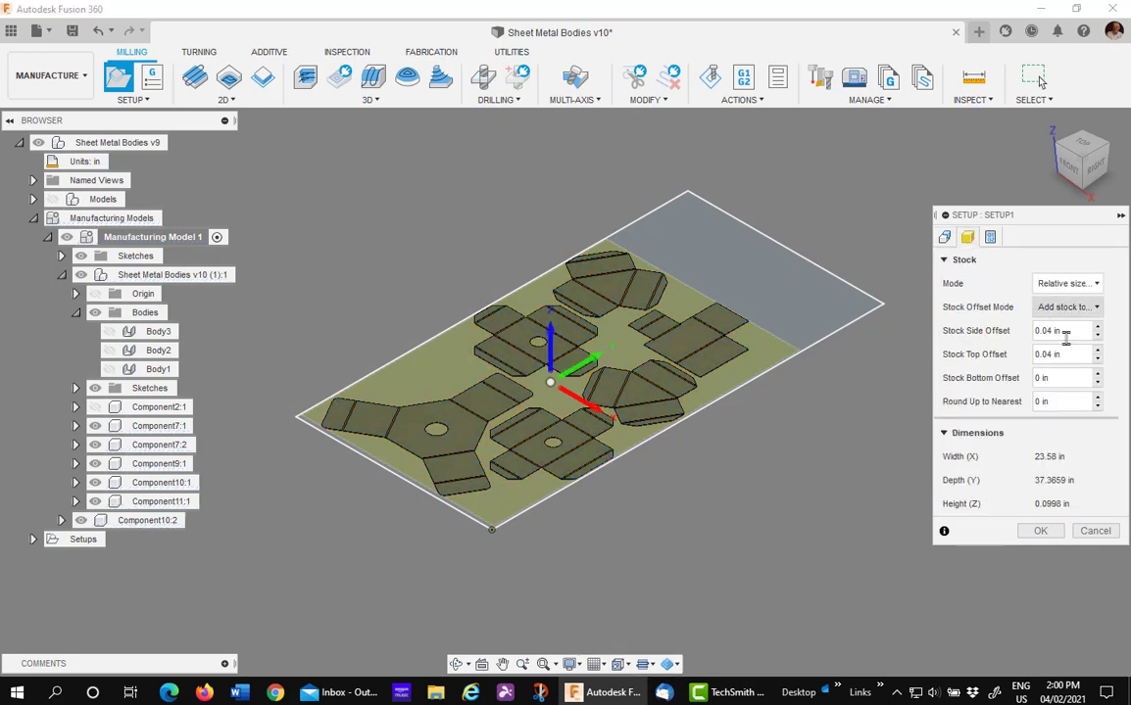
left_click_drag(1078, 330, 1007, 332)
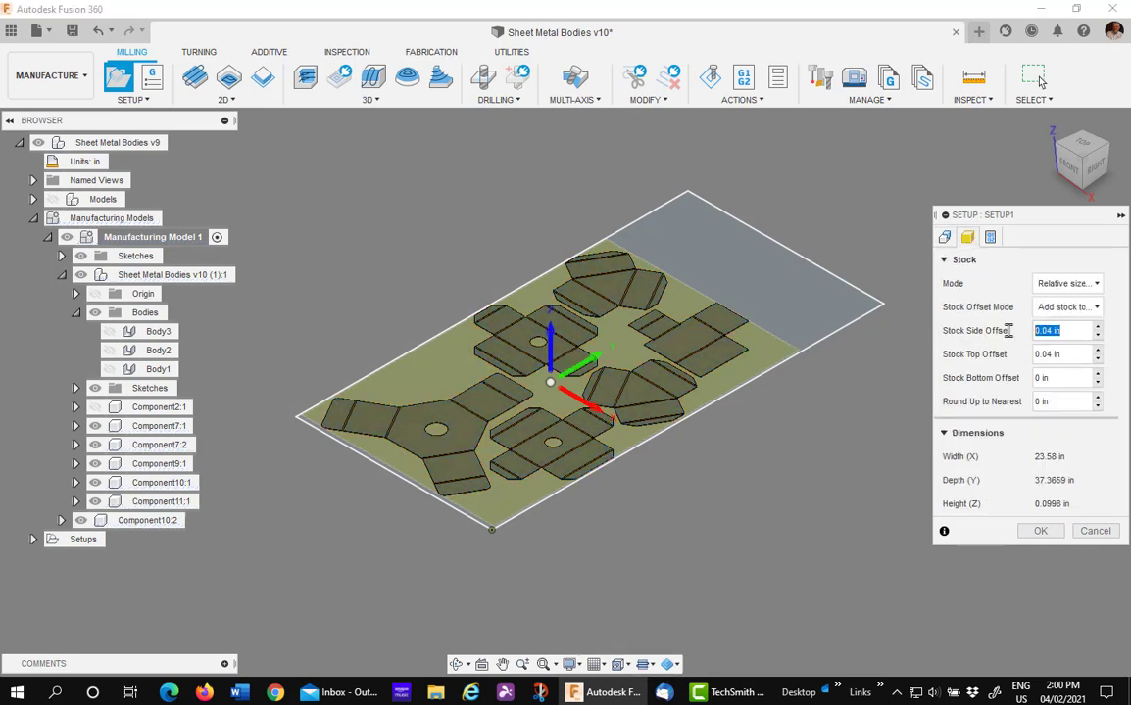
type(".56")
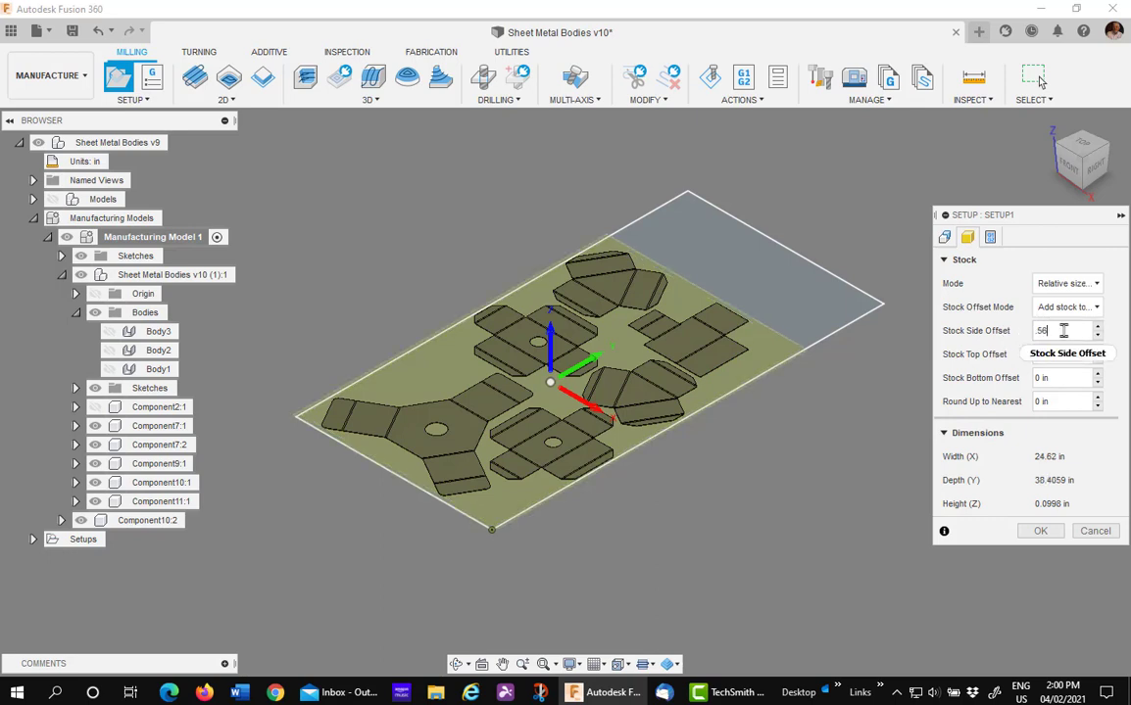
key("BackSpace")
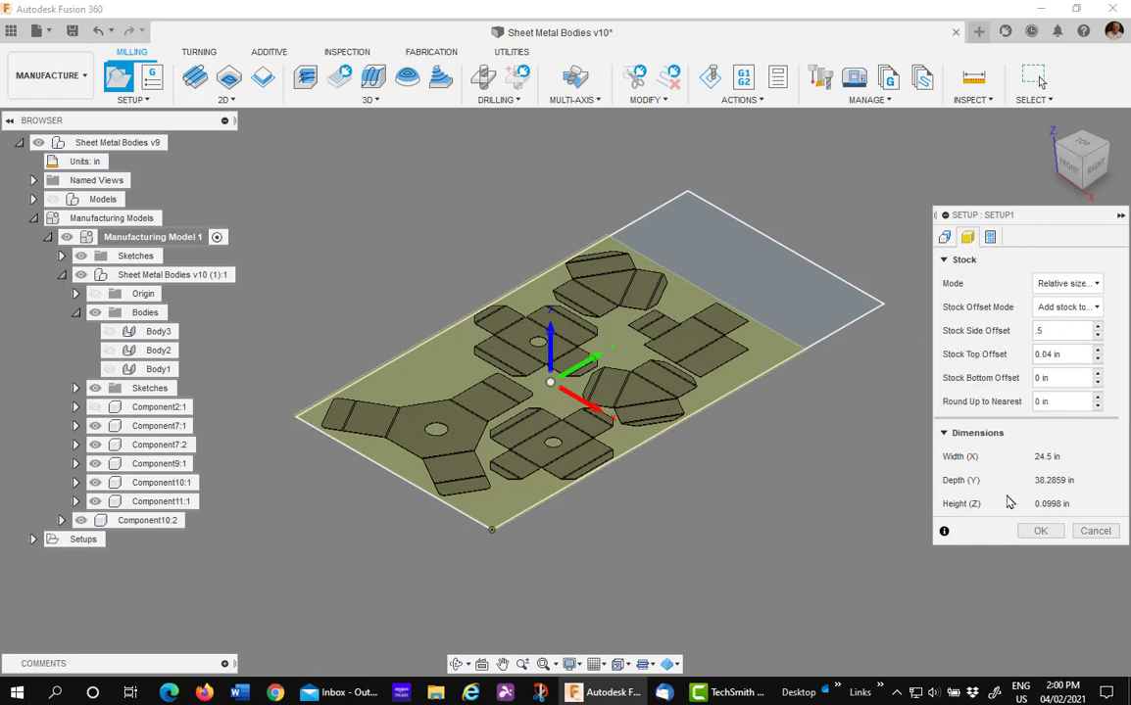
left_click(1028, 533)
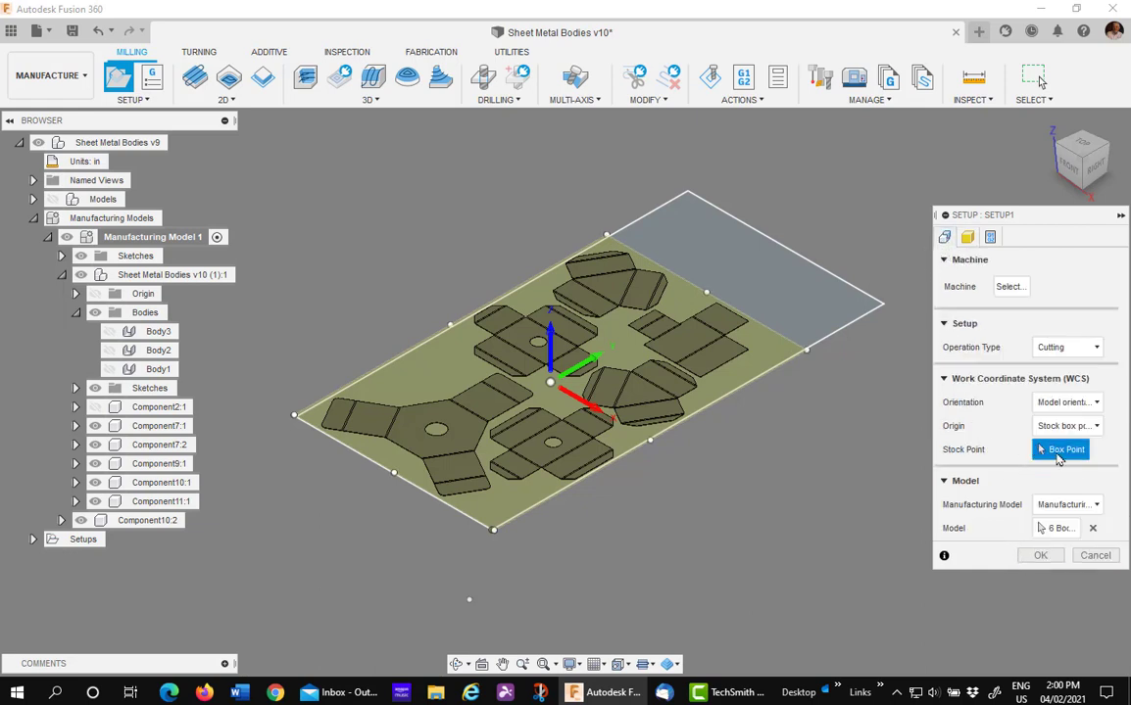
left_click(294, 416)
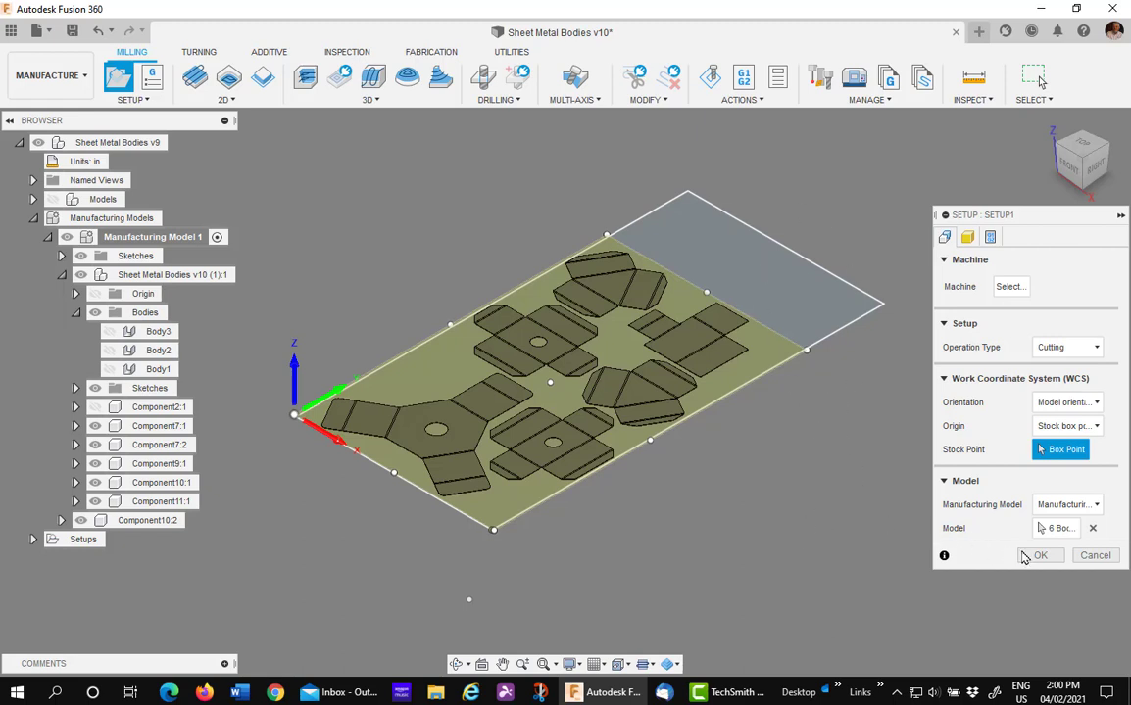
left_click(1041, 556)
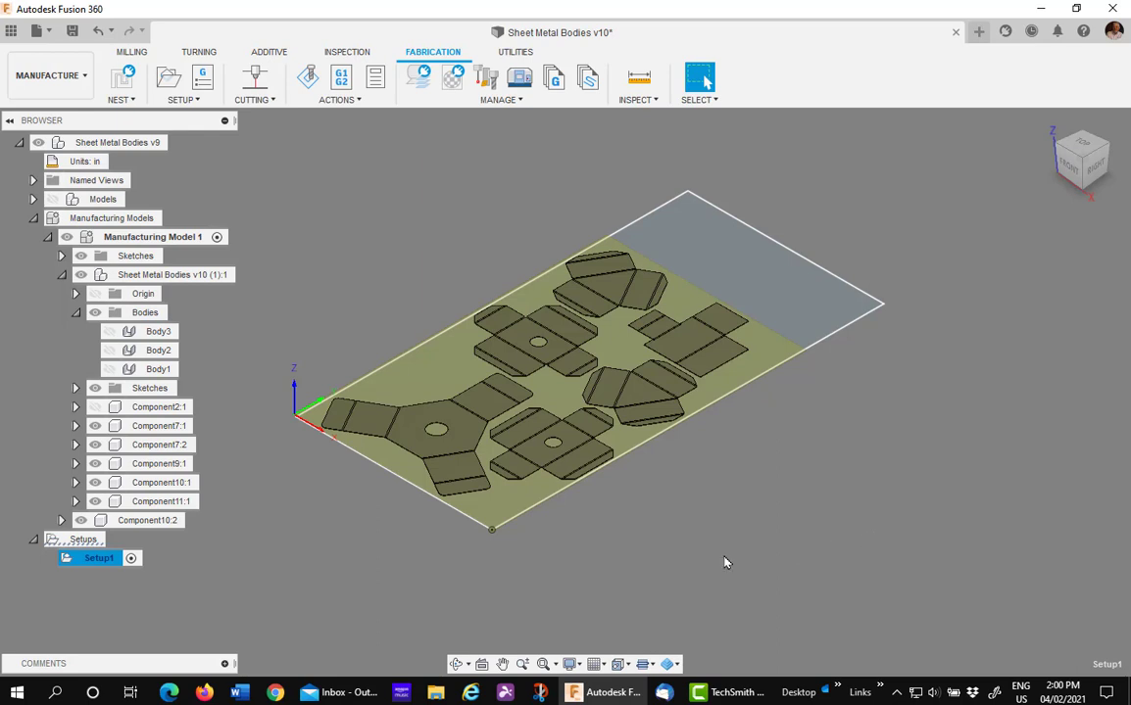
Start a 2D Profile toolpath using the 1 - waterjet tool
left_click(257, 82)
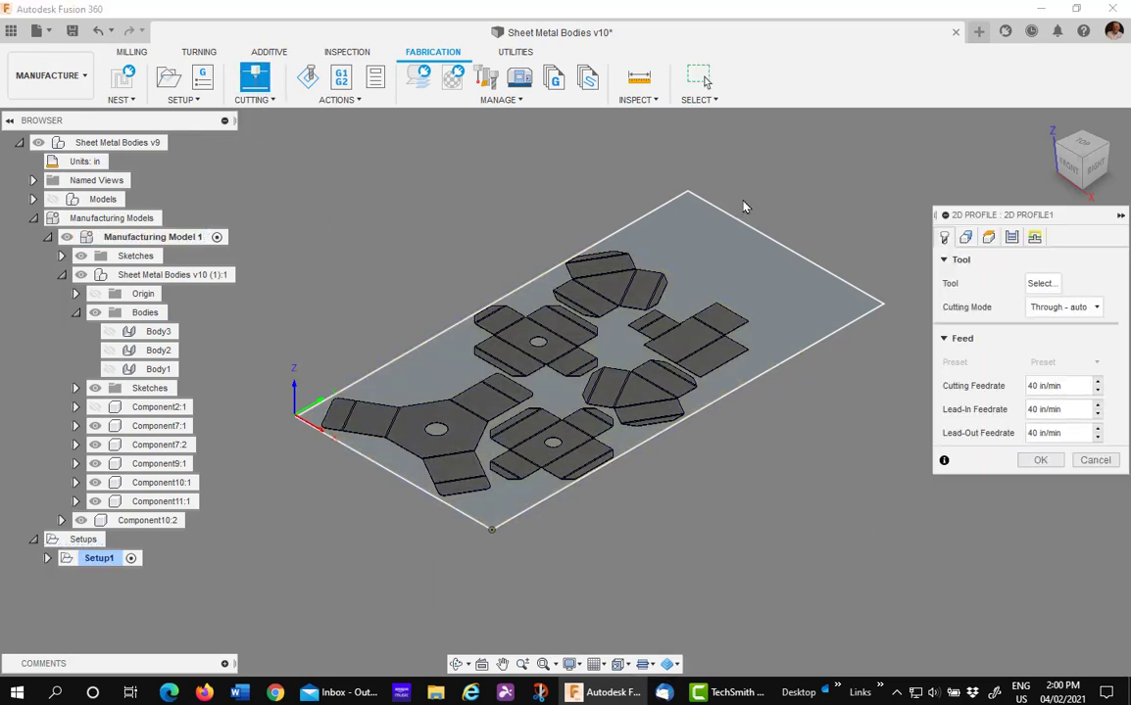
left_click(1041, 283)
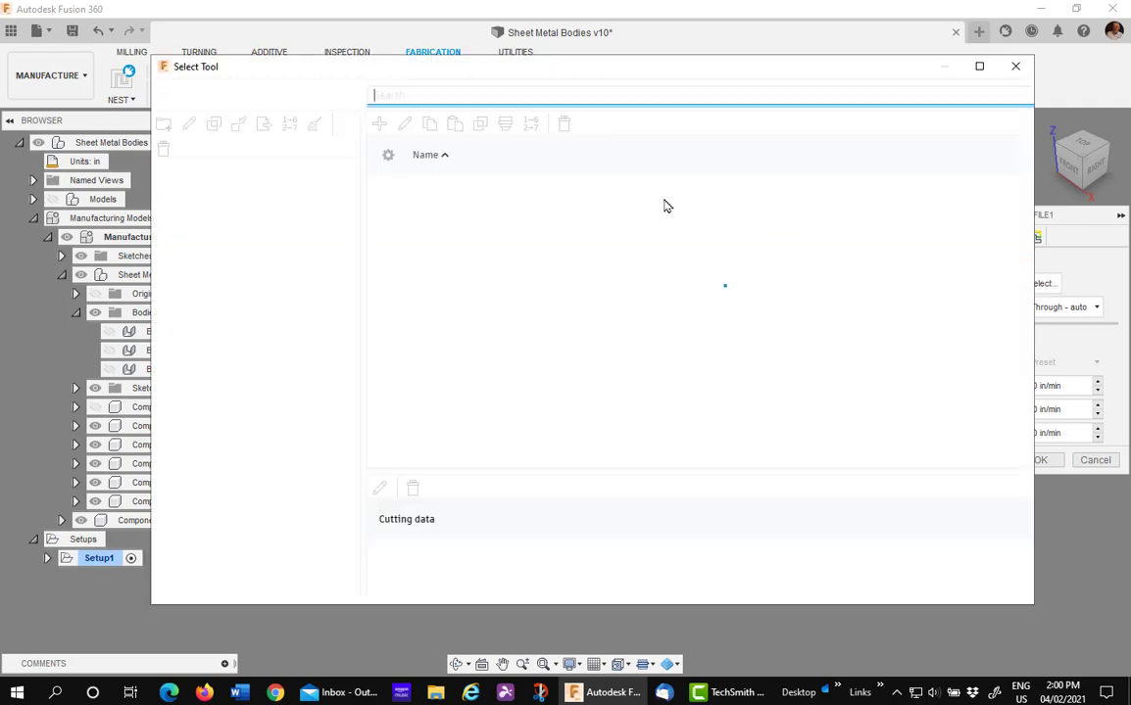
left_click(397, 211)
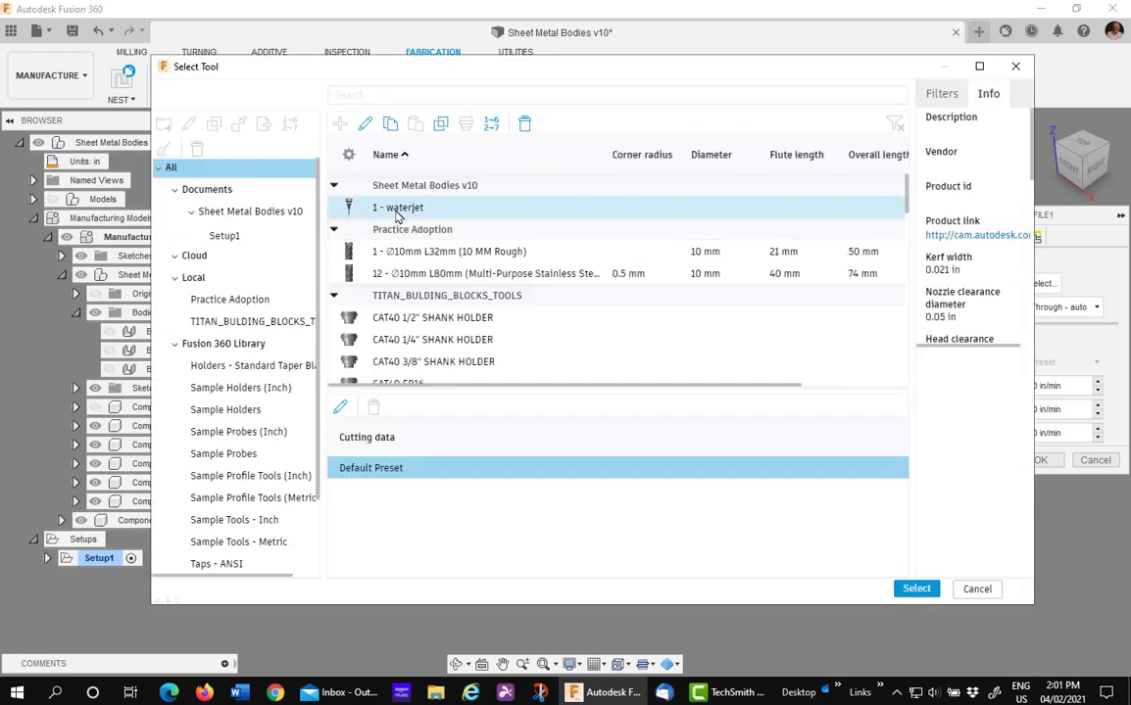
left_click(916, 589)
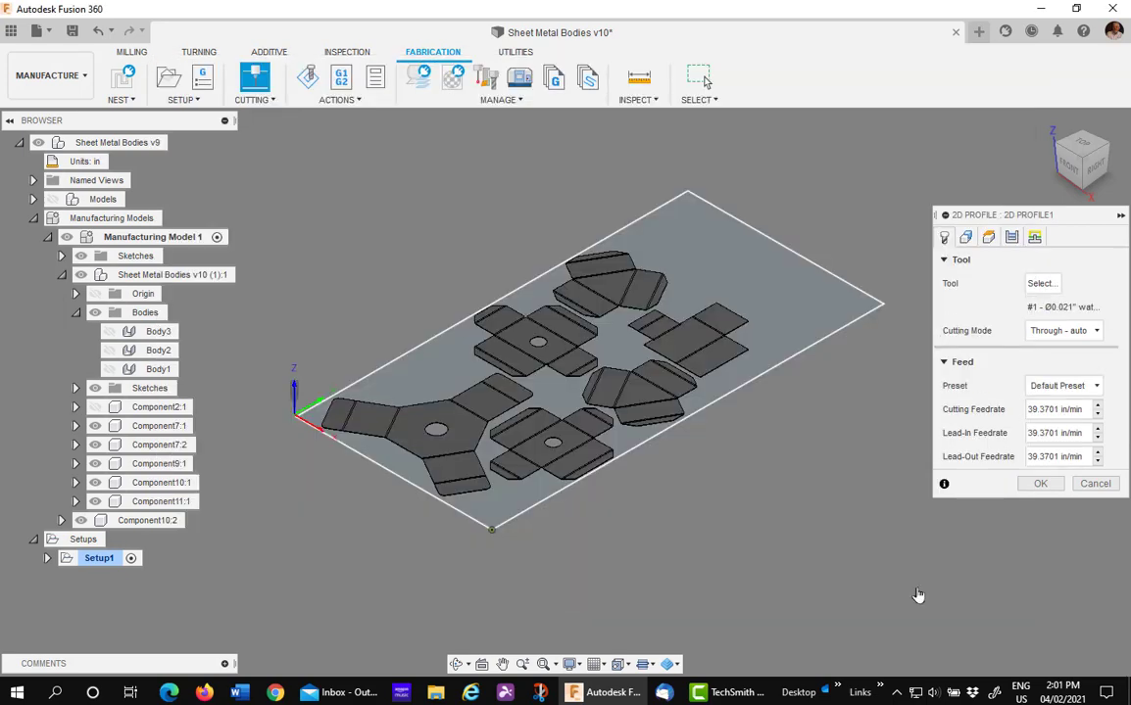
Select all same-plane part contours via the Y-shaped part and generate the profile toolpath
left_click(965, 238)
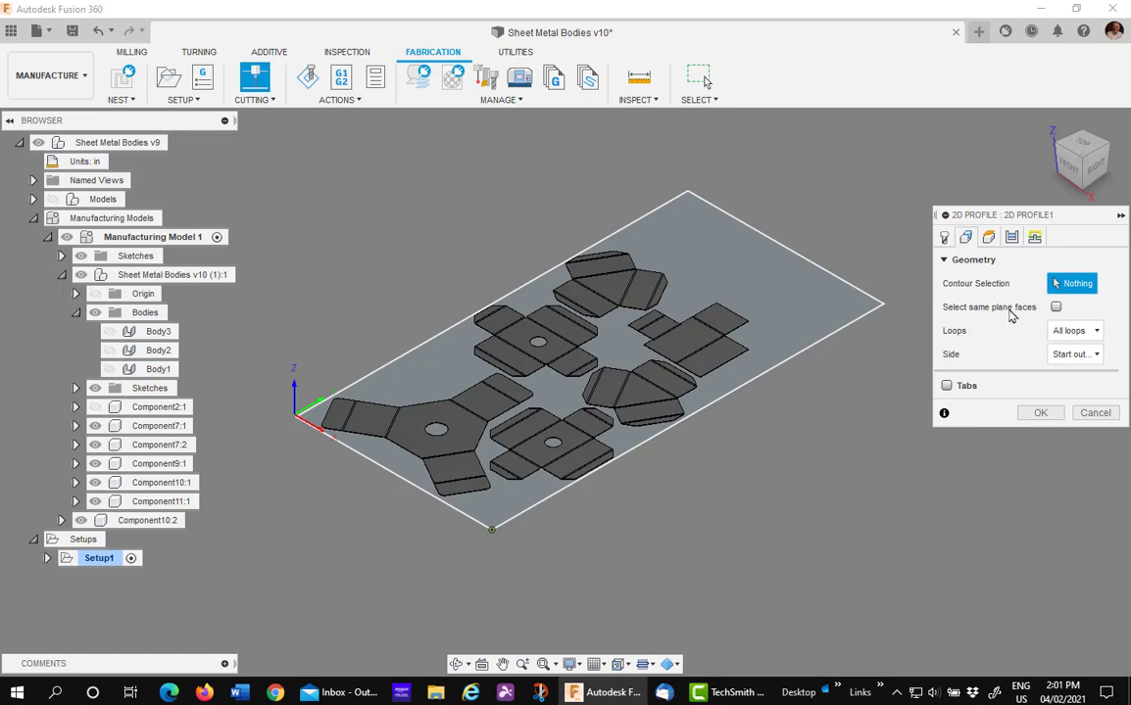
left_click(1055, 307)
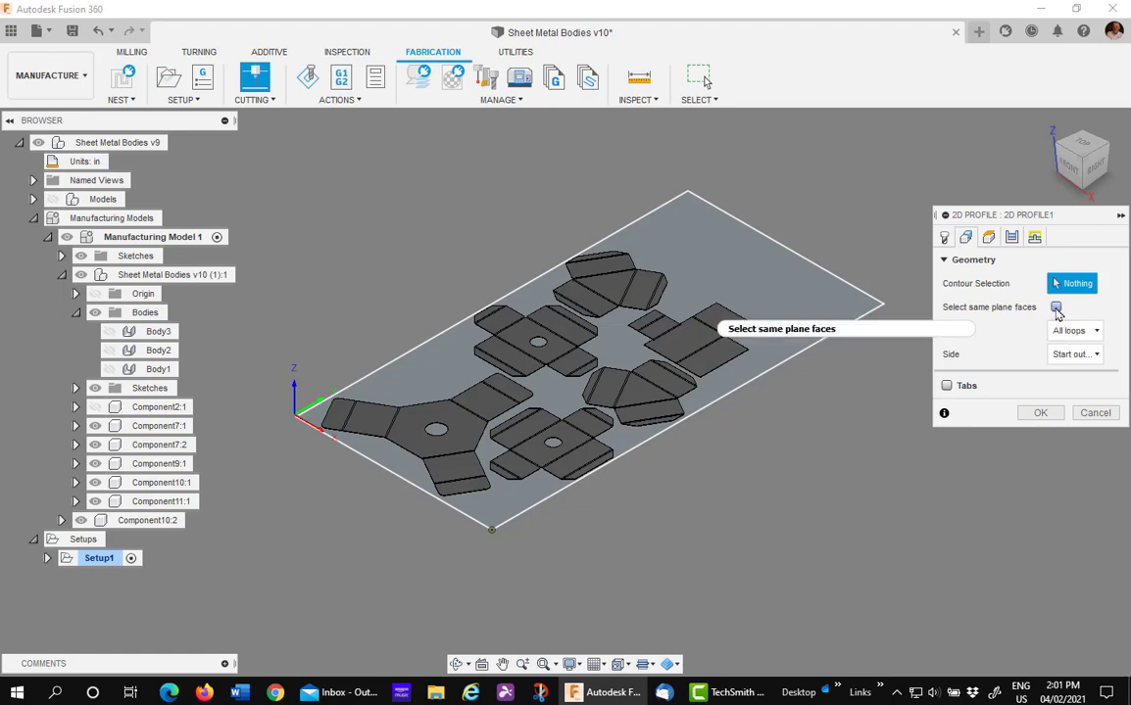
left_click(460, 421)
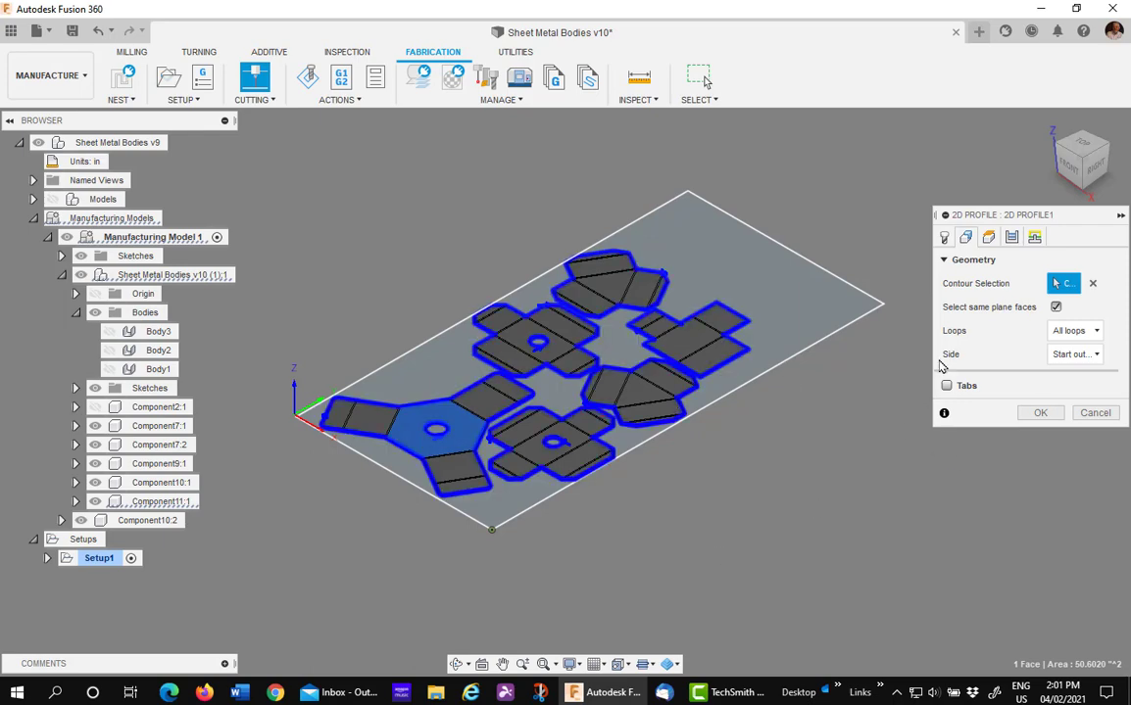
left_click(1039, 413)
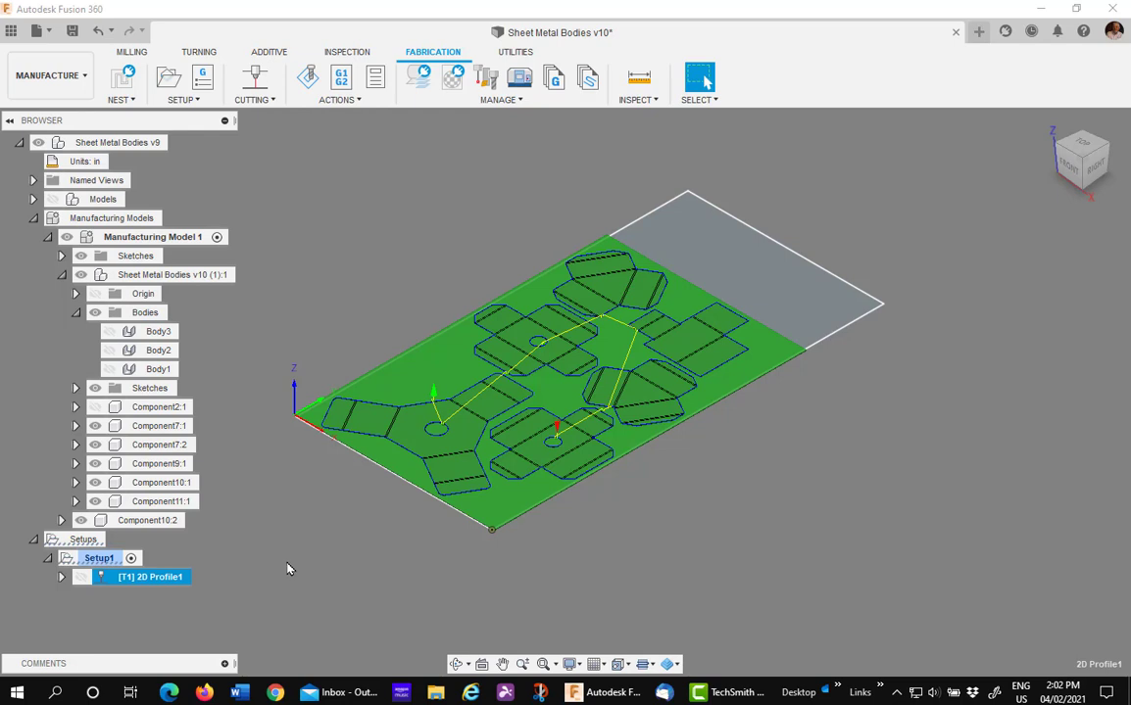
scroll(287, 568, "up", 2)
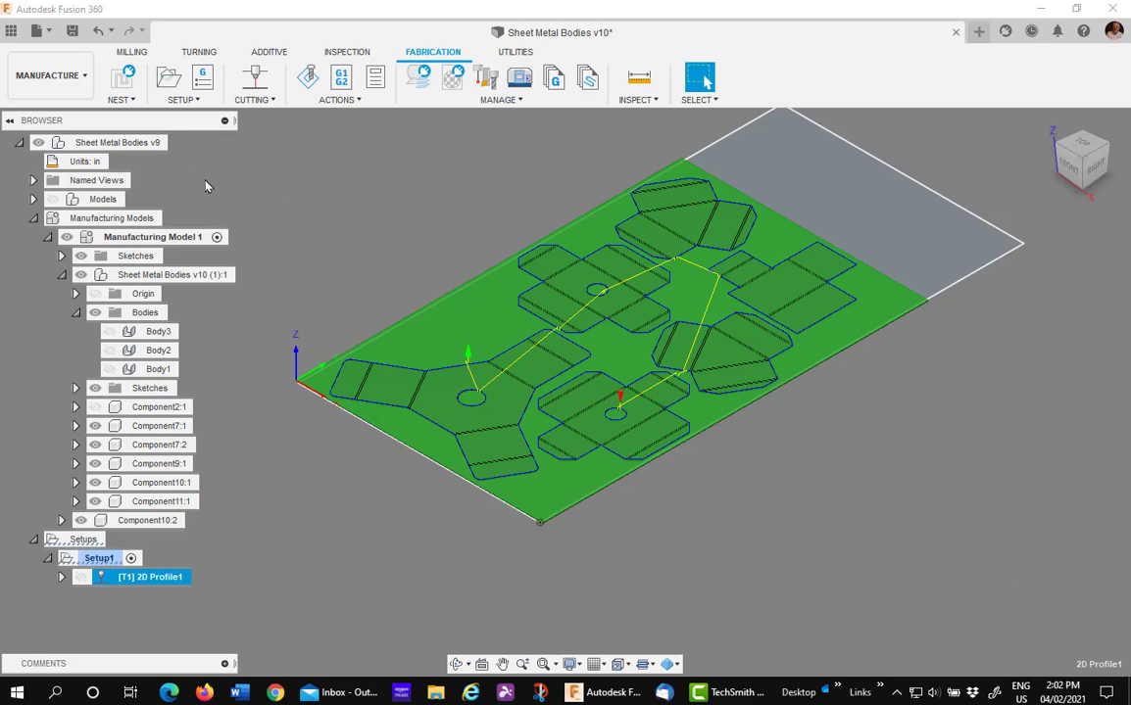
Switch to the Design workspace and zoom in on the sheet-metal parts
left_click(84, 79)
left_click(54, 115)
middle_click_drag(692, 461, 499, 197)
scroll(657, 404, "up", 6)
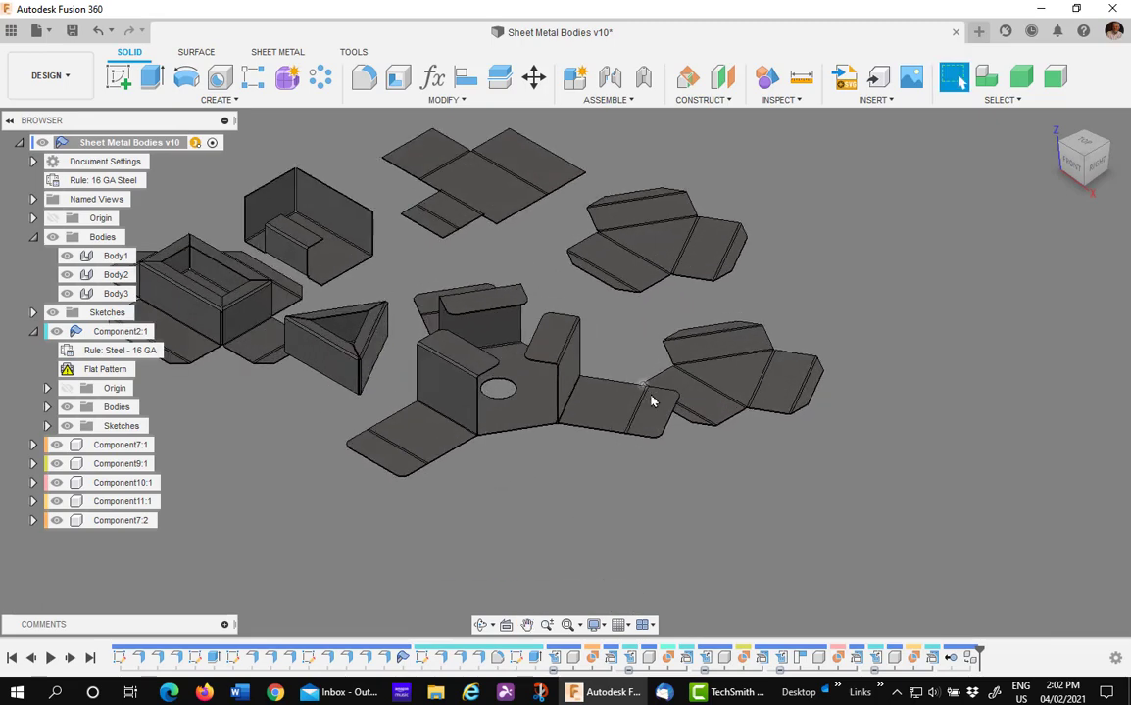
middle_click_drag(776, 452, 700, 528)
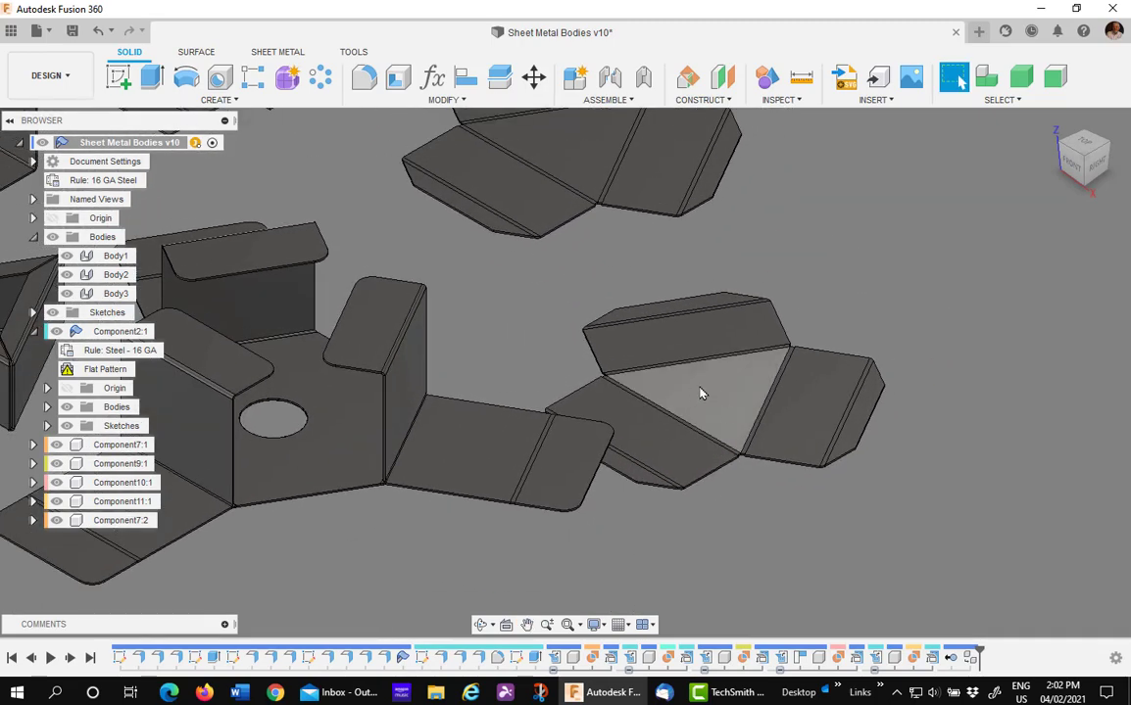
scroll(701, 392, "up", 3)
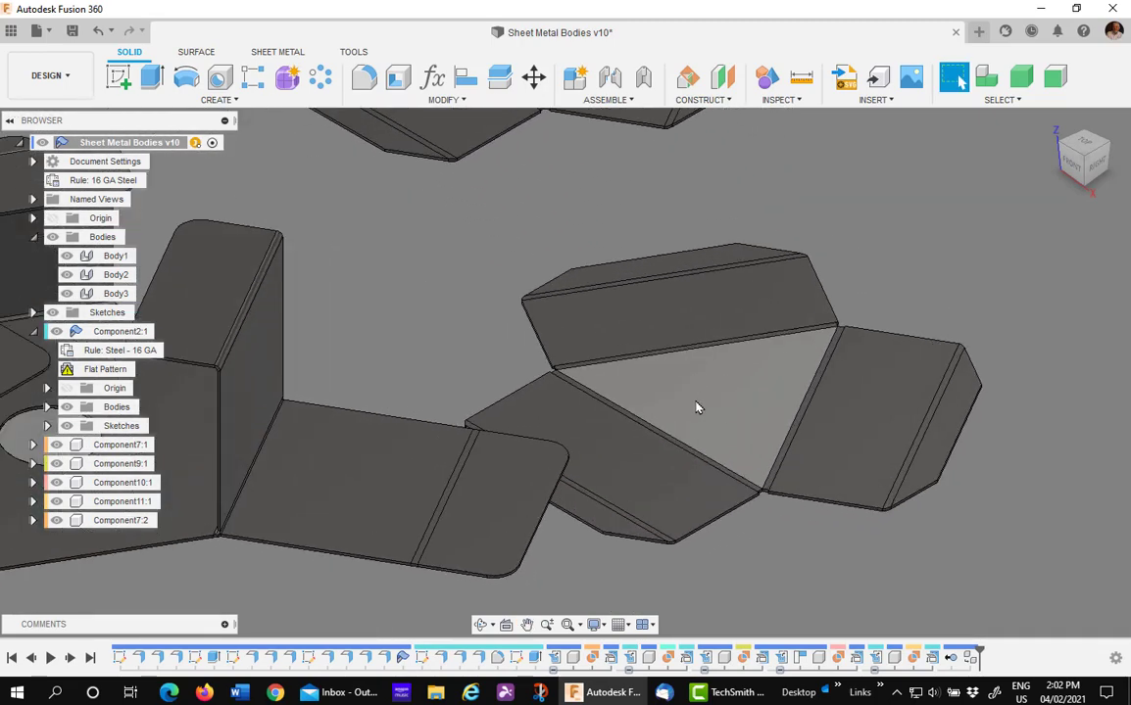
Activate Component7:1 and create a sketch on its central triangular face
left_click(696, 397)
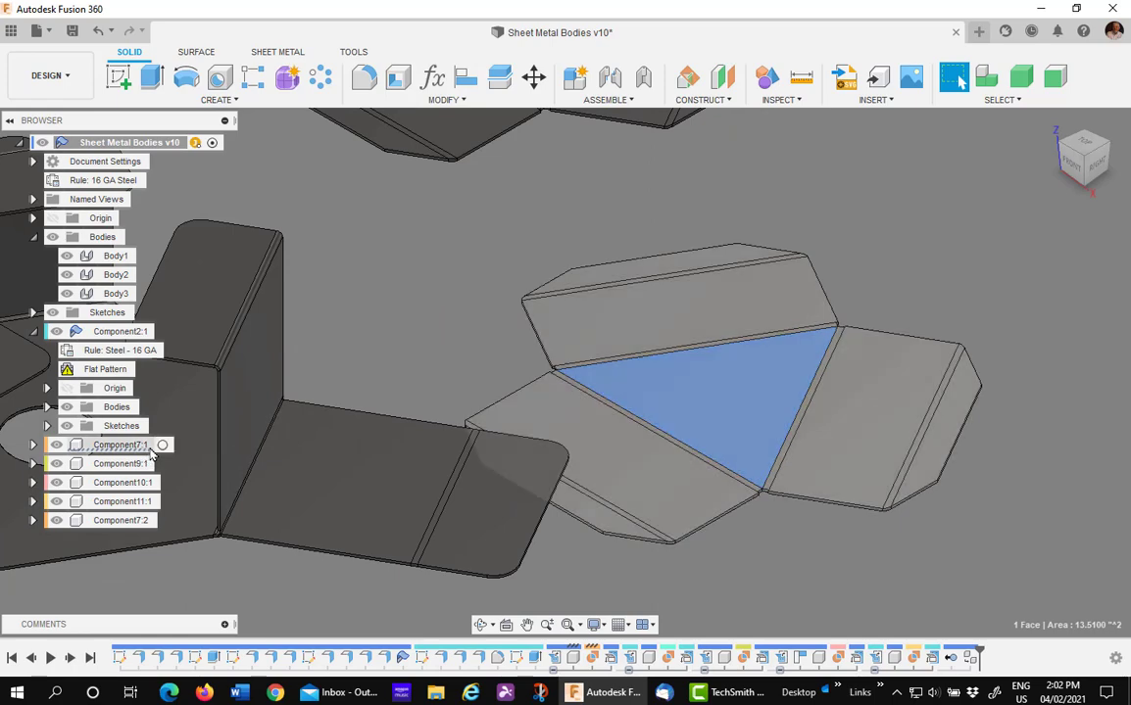
left_click(170, 445)
left_click(336, 161)
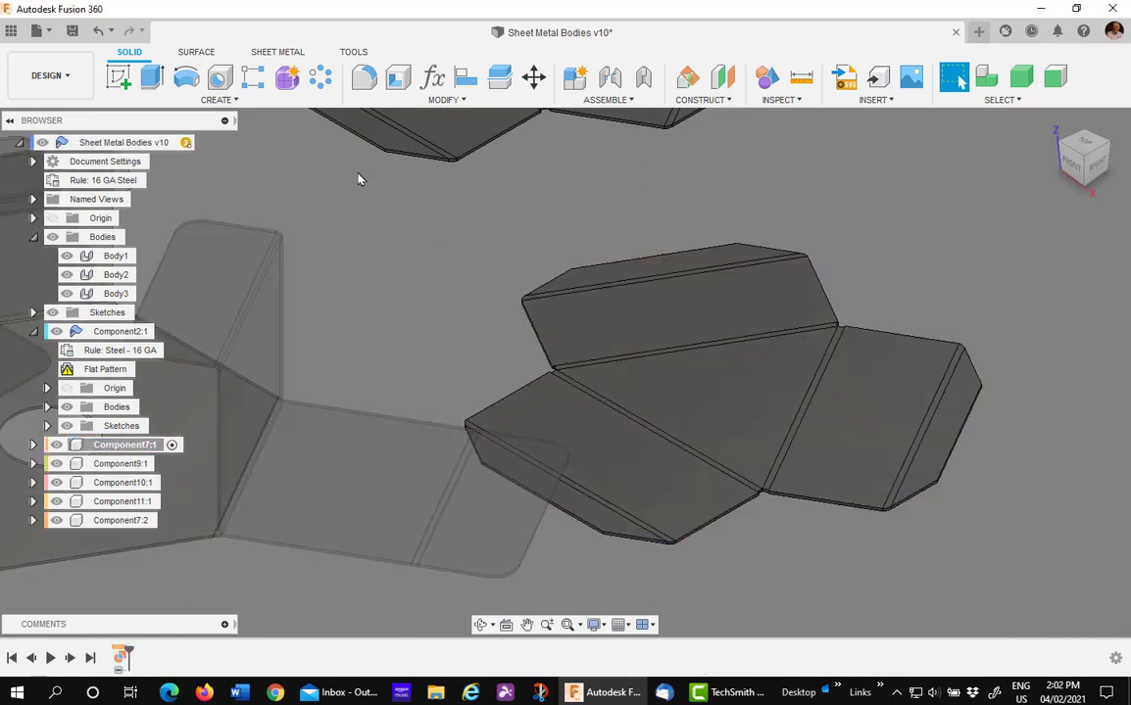
left_click(684, 373)
right_click(689, 397)
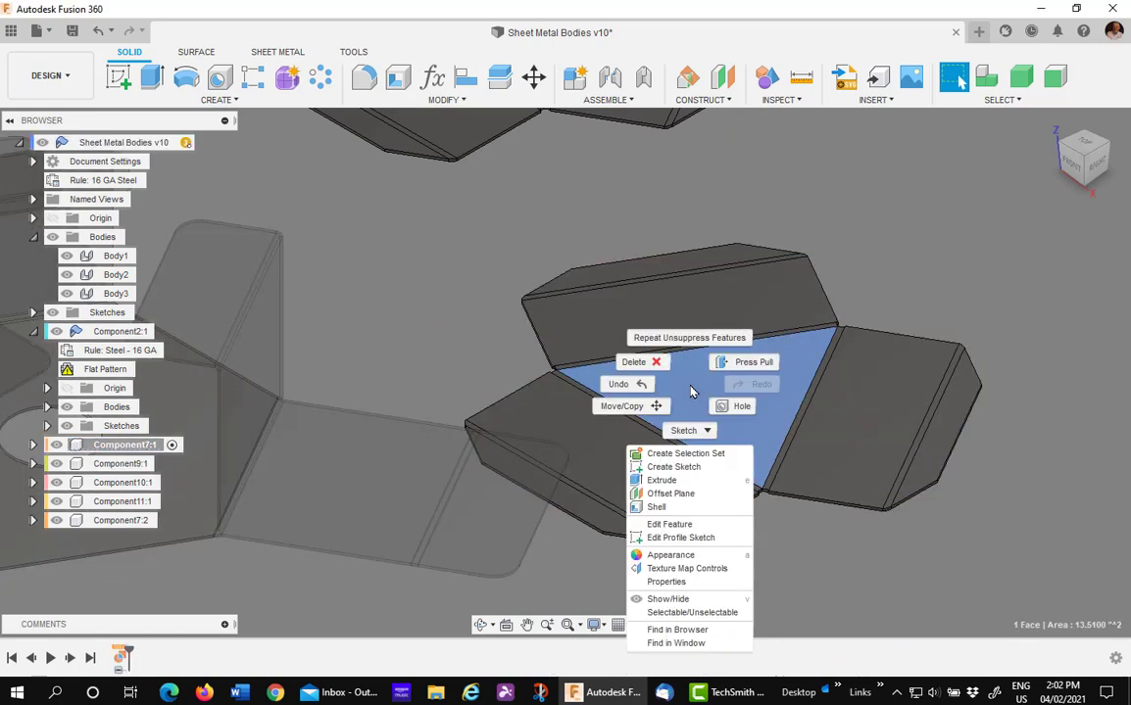
left_click(673, 467)
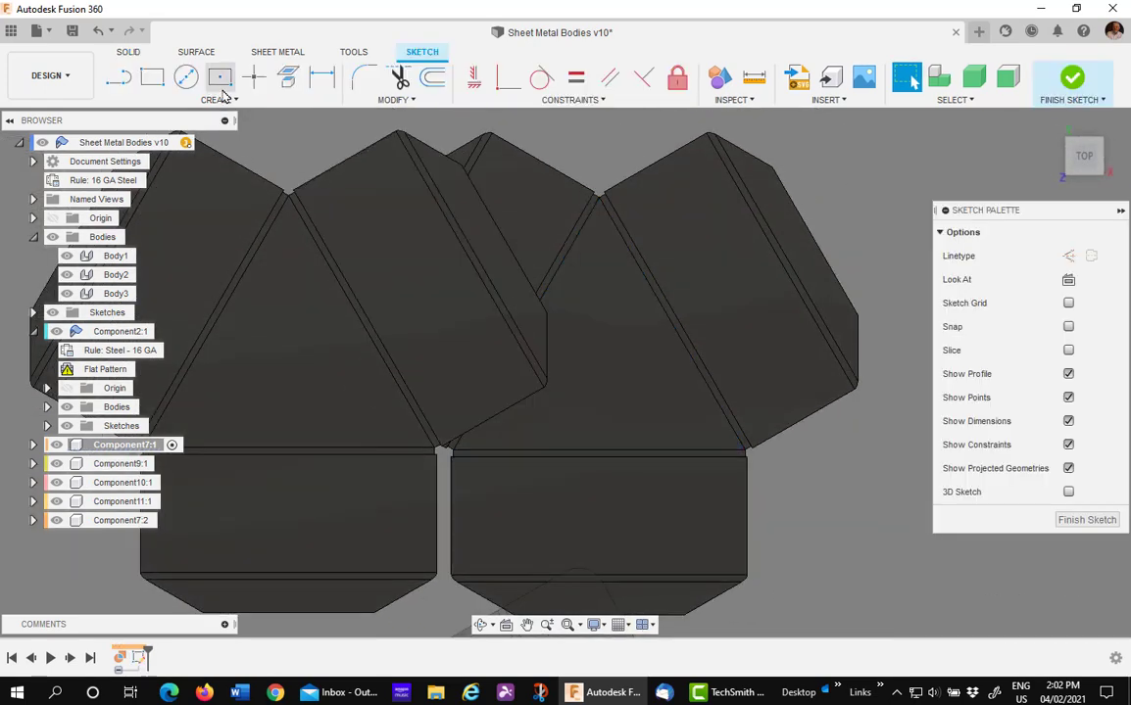
Add 0.25-high sketch text reading A-34523 in a box on Component7:1's triangular face
left_click(227, 102)
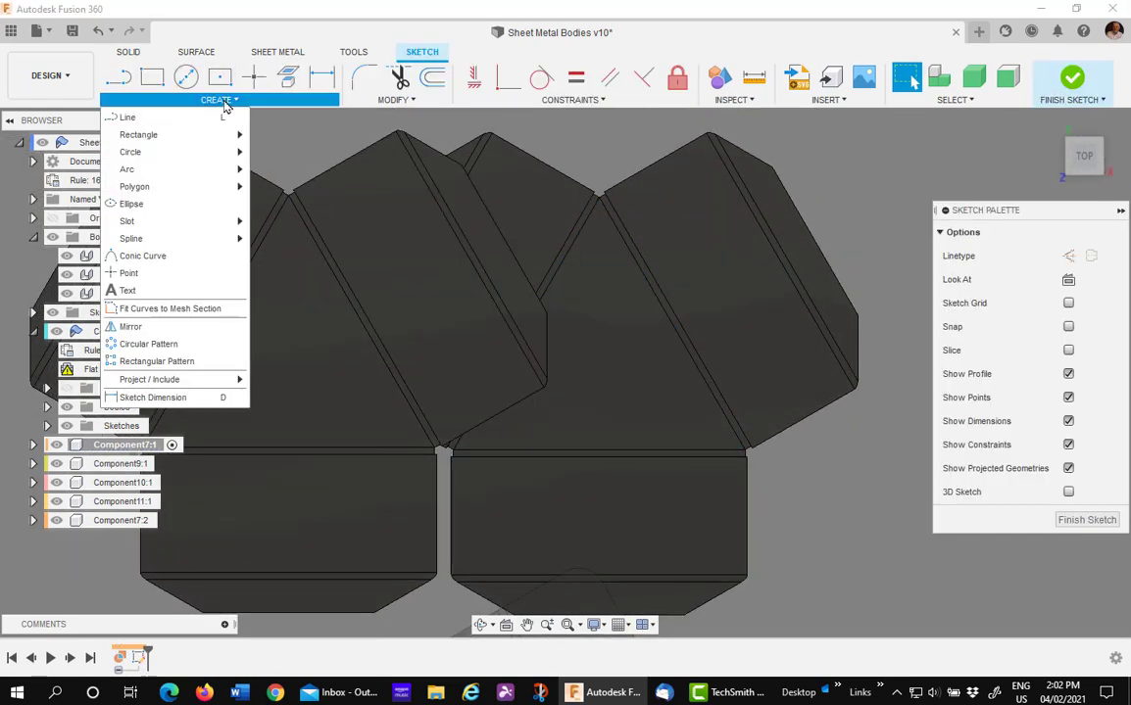
left_click(136, 291)
scroll(613, 426, "up", 5)
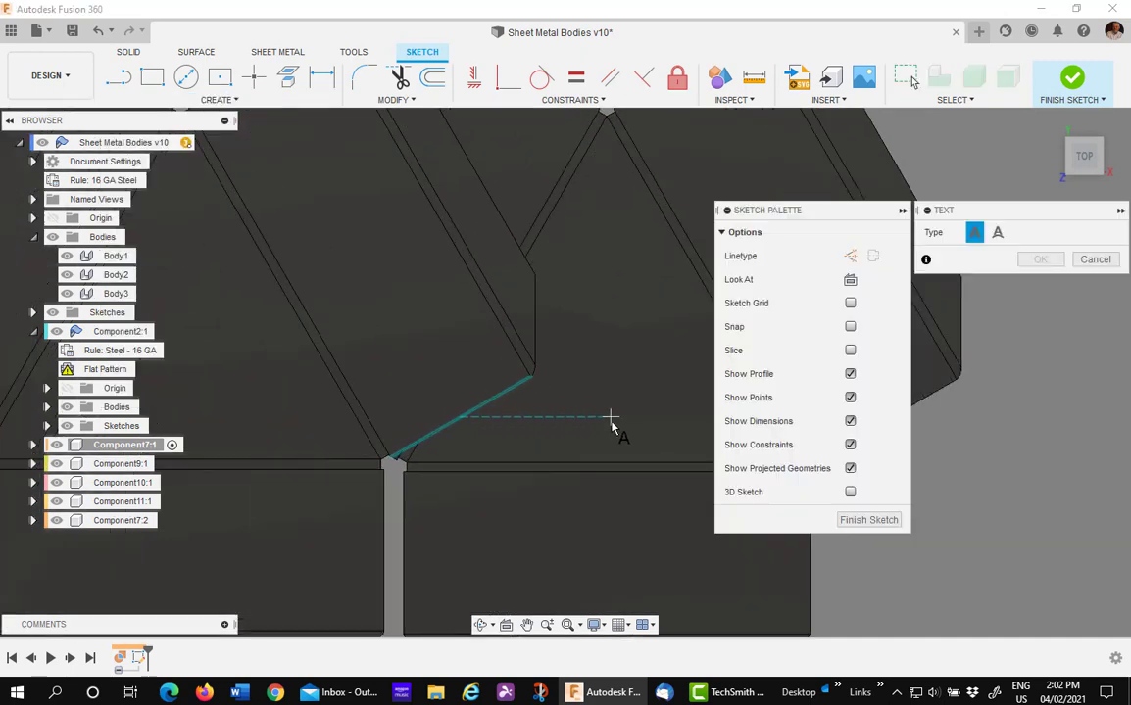
left_click(493, 436)
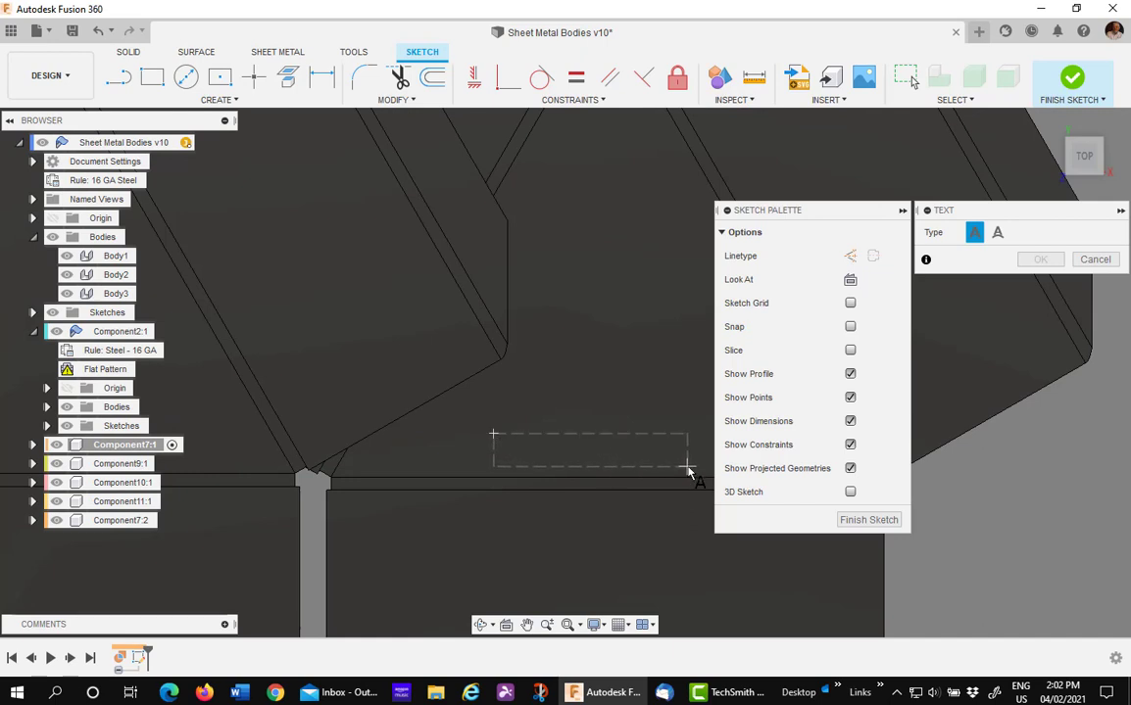
left_click(686, 468)
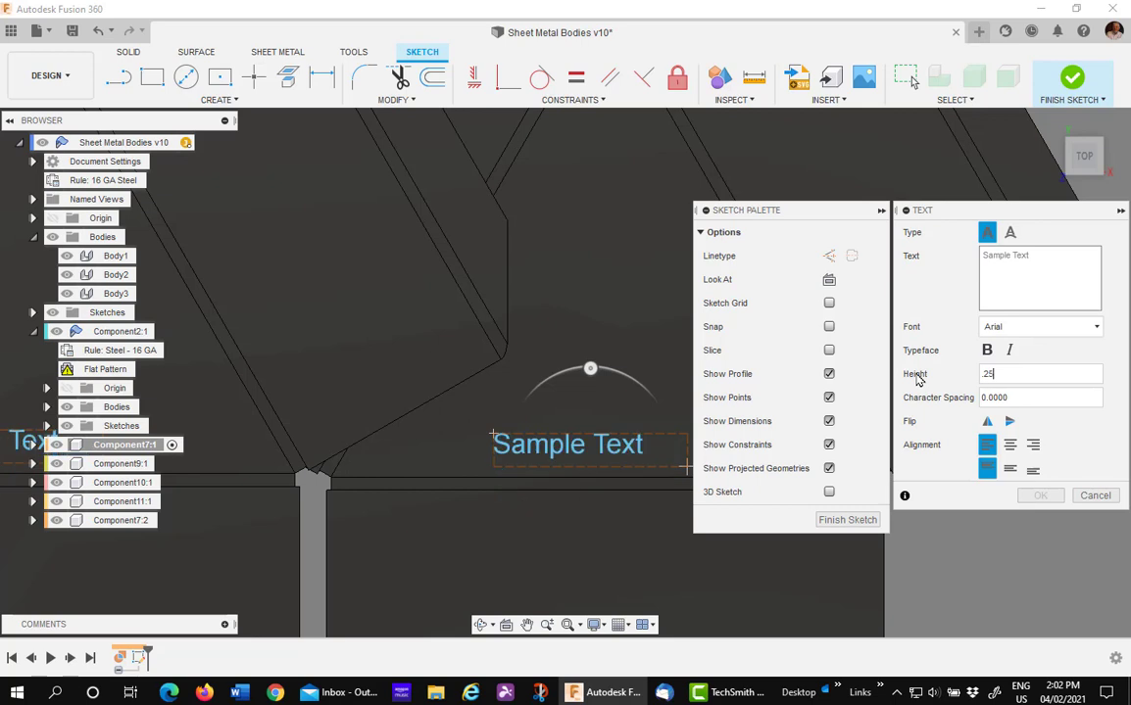
left_click(1037, 262)
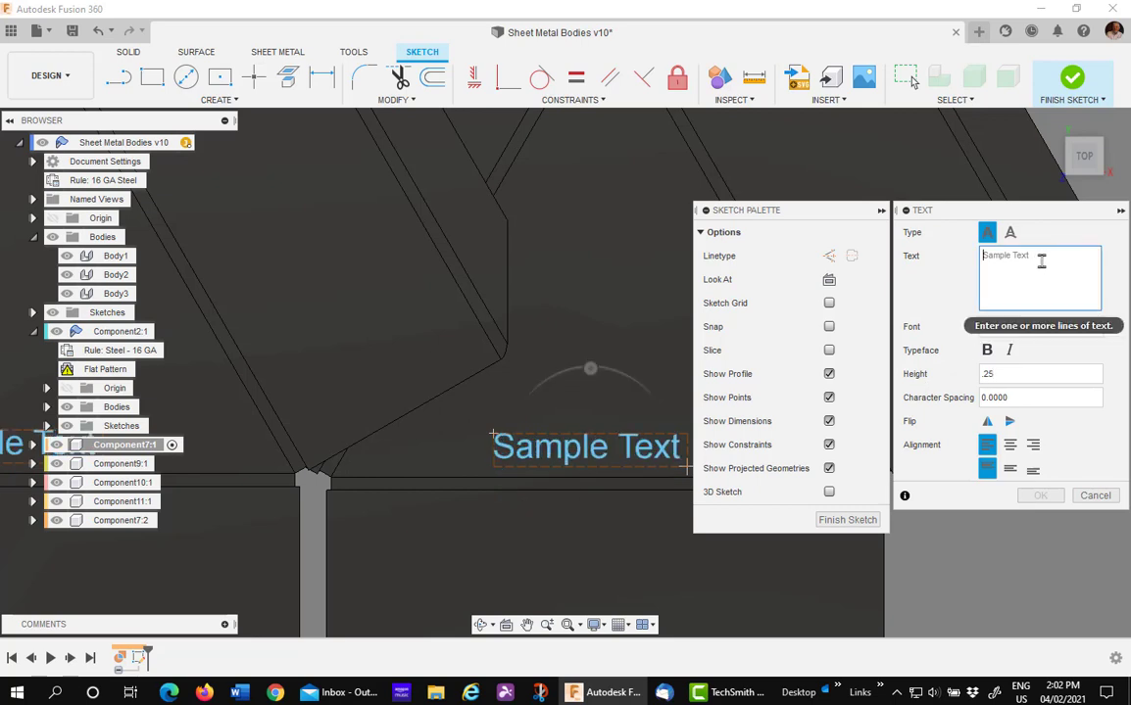
type("A-")
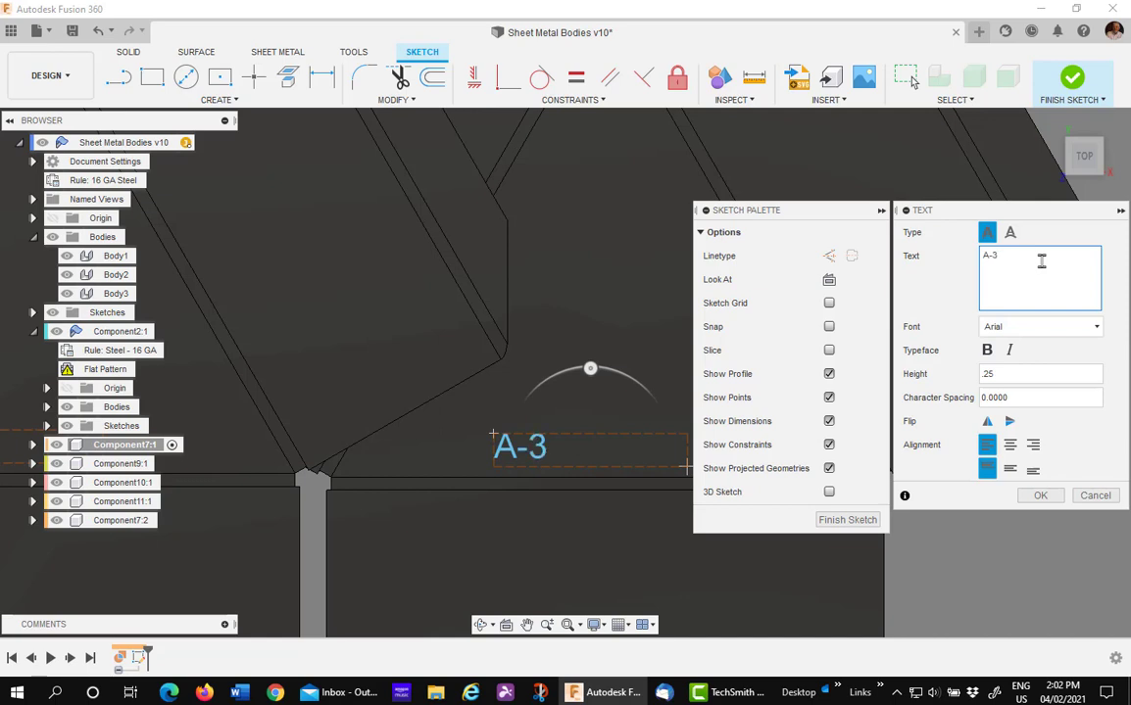
type("34523")
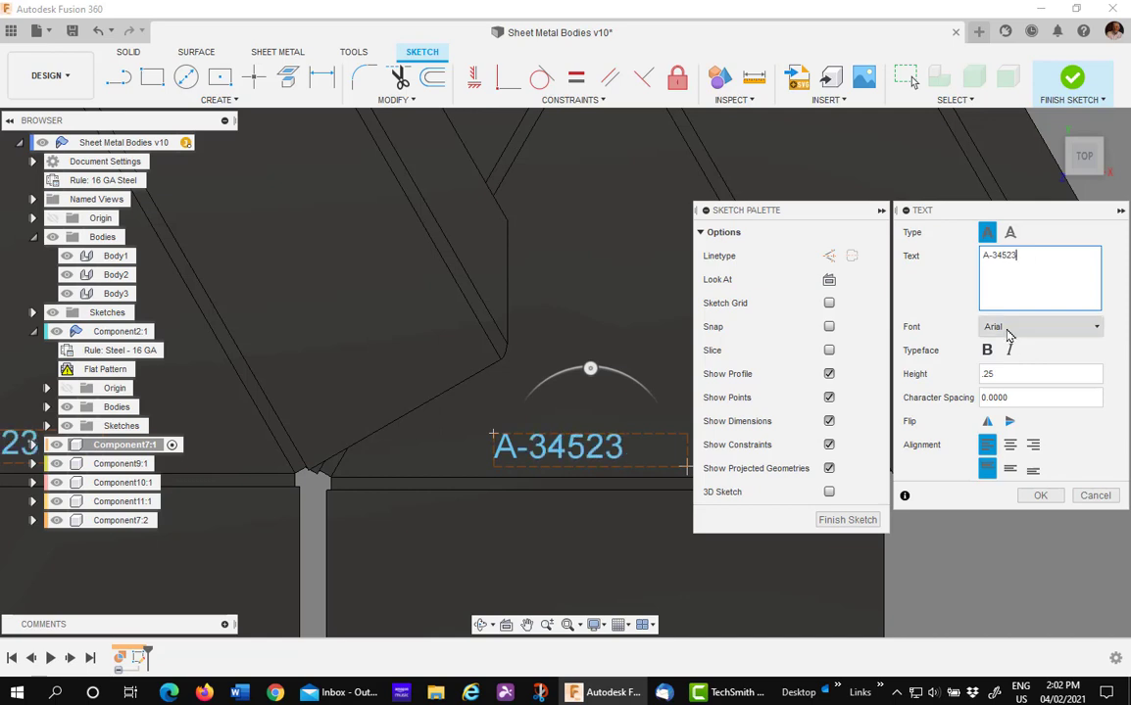
left_click(1041, 494)
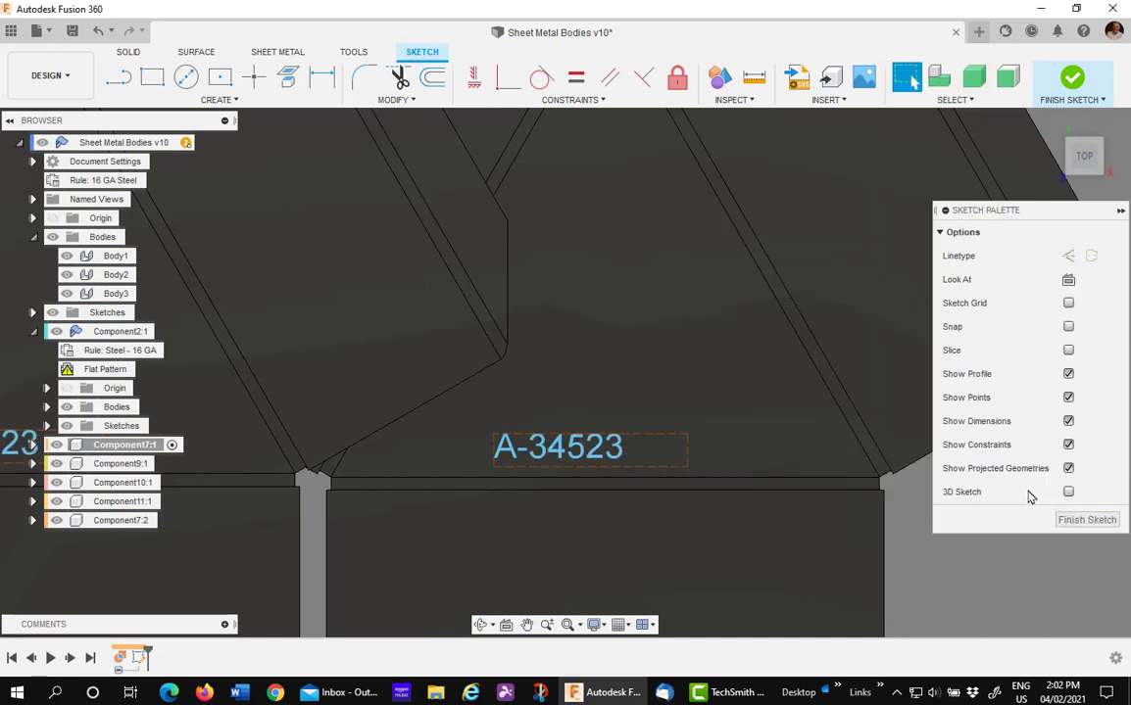
Finish the A-34523 text sketch, save the design as Sheet Metal Bodies v10, and enter Manufacture
left_click(1070, 78)
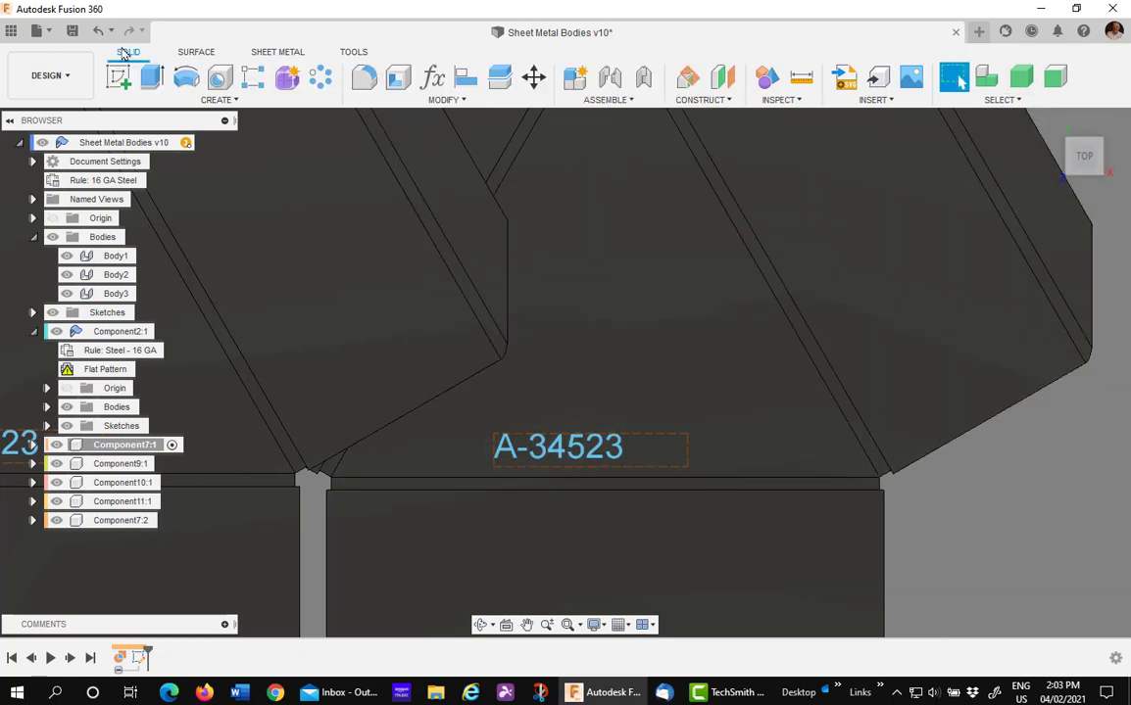
left_click(71, 31)
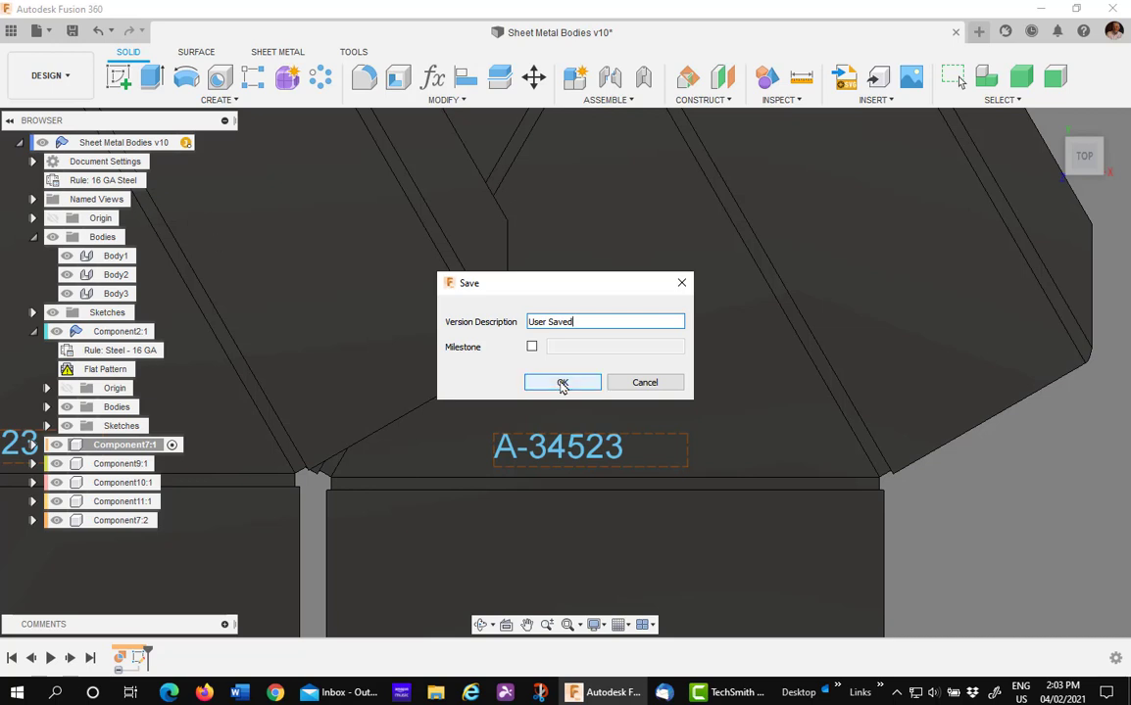
left_click(563, 382)
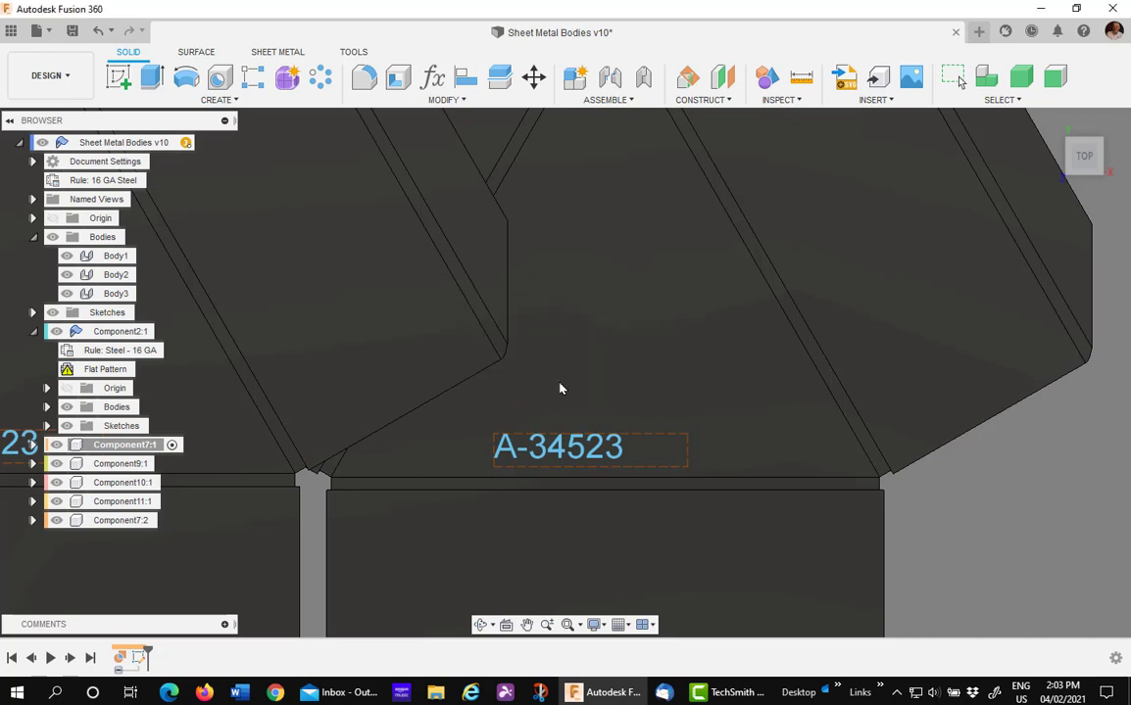
left_click(72, 92)
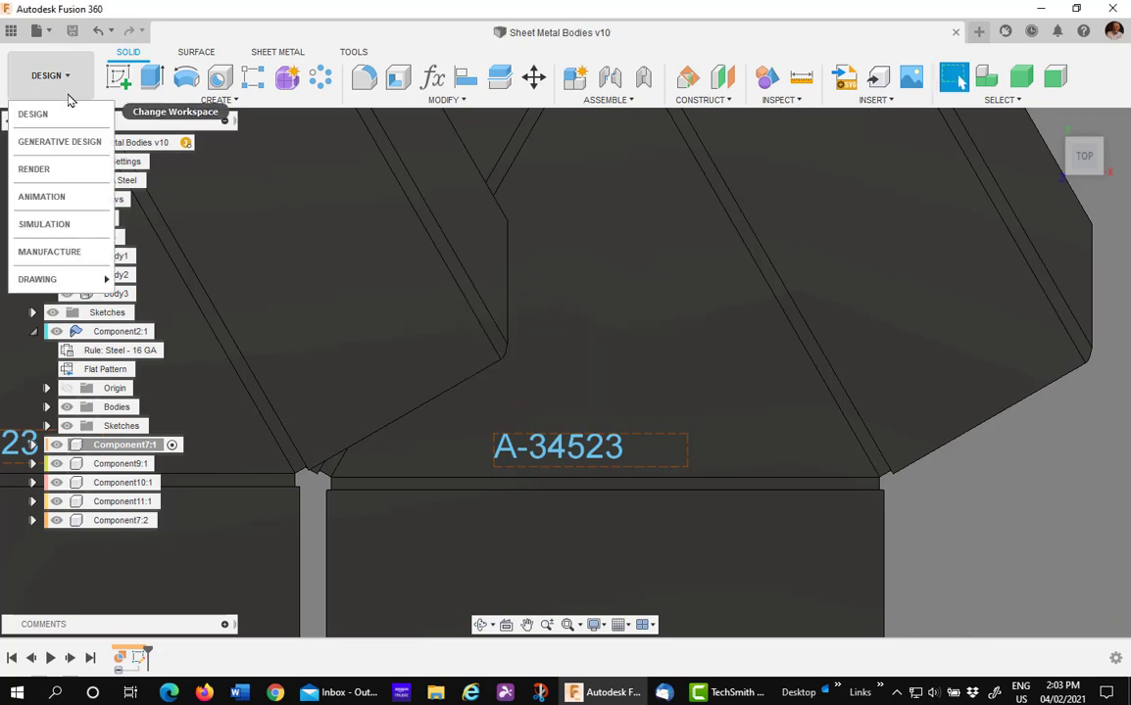
left_click(66, 252)
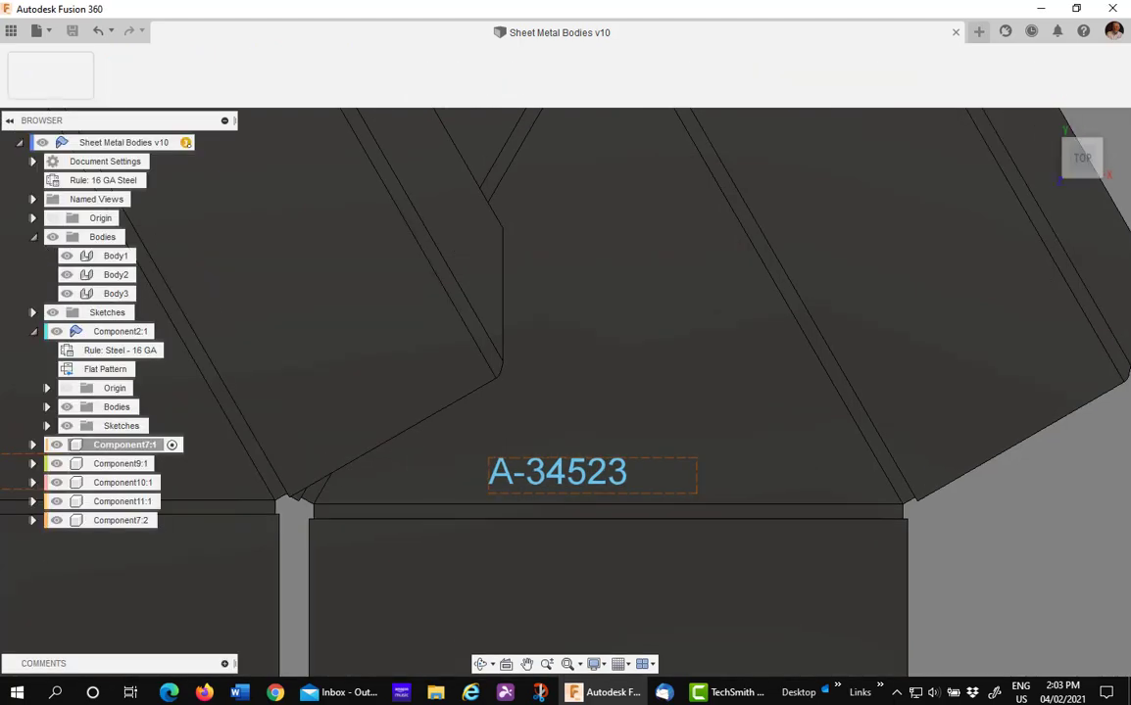
Create 2D Profile2 in Etch cutting mode tracing the A-34523 text contours
scroll(839, 478, "up", 10)
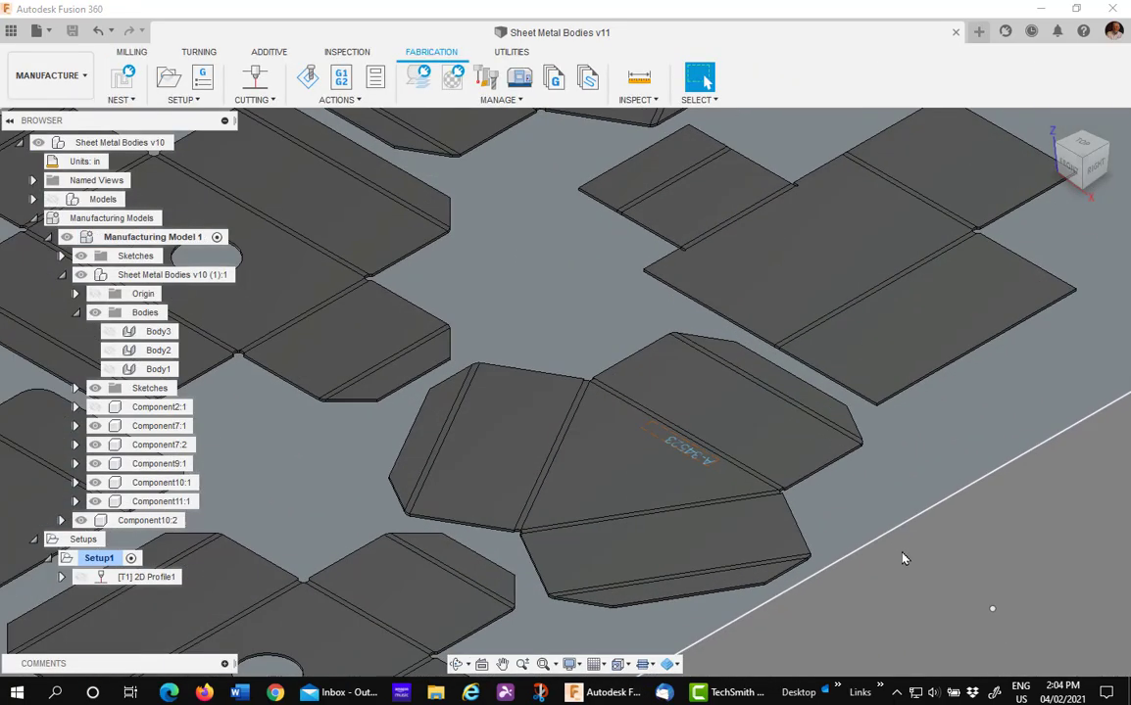
scroll(911, 592, "up", 2)
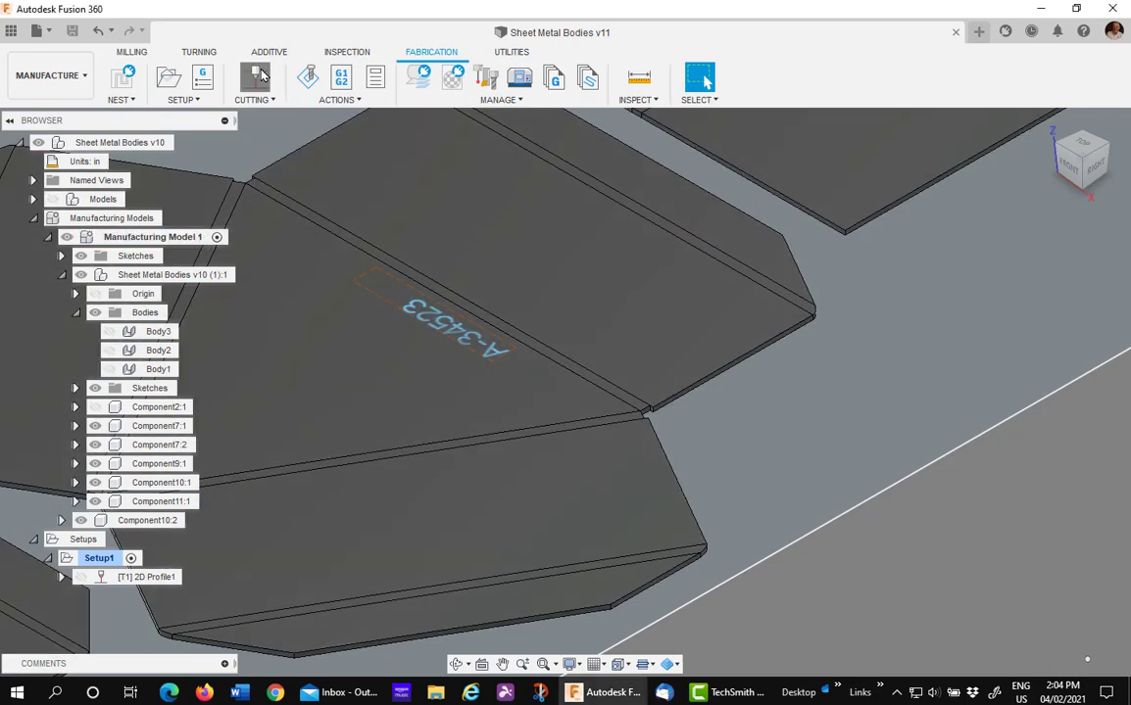
left_click(258, 76)
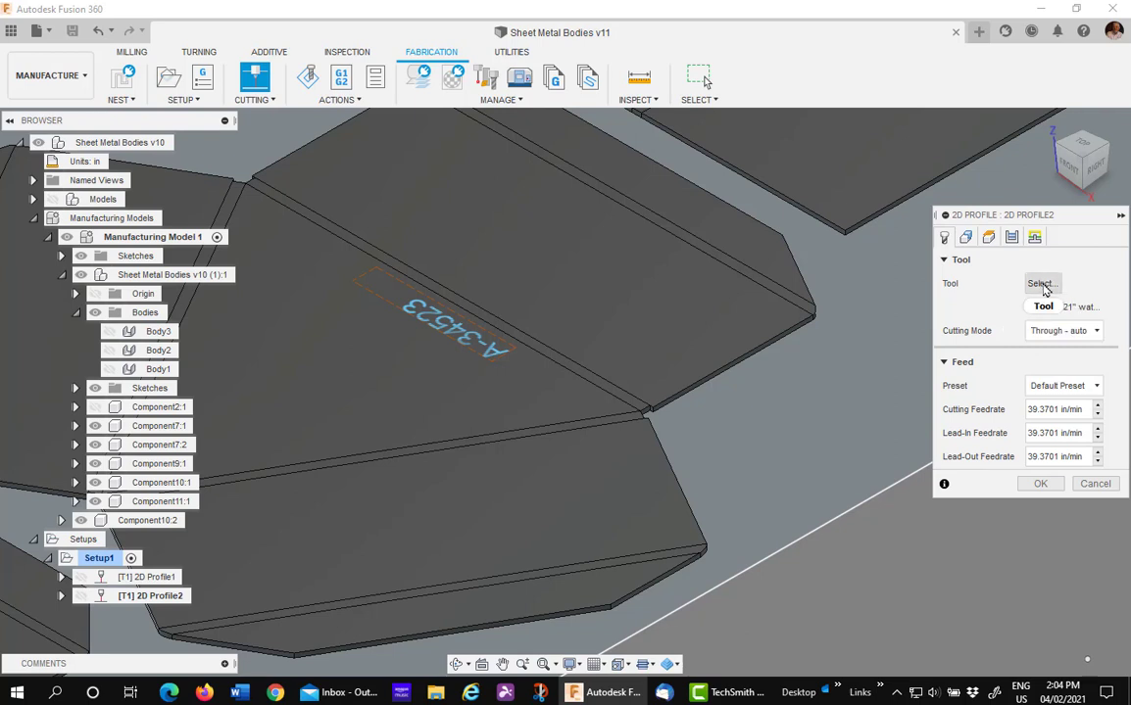
left_click(1095, 334)
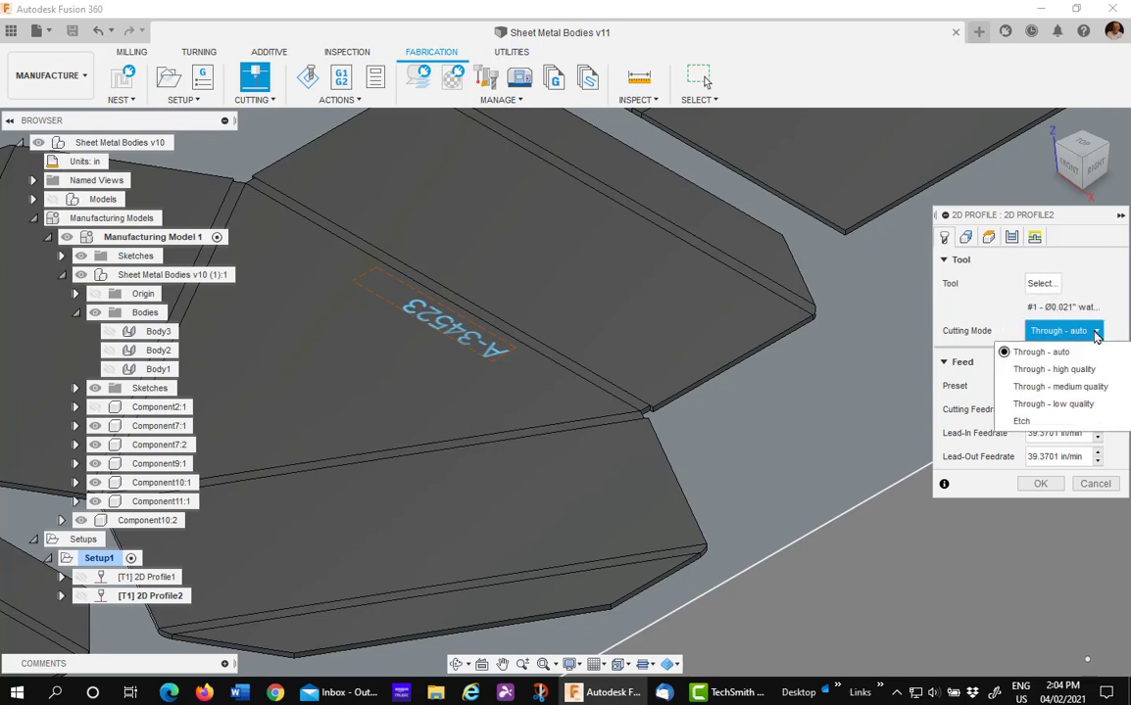
left_click(1027, 423)
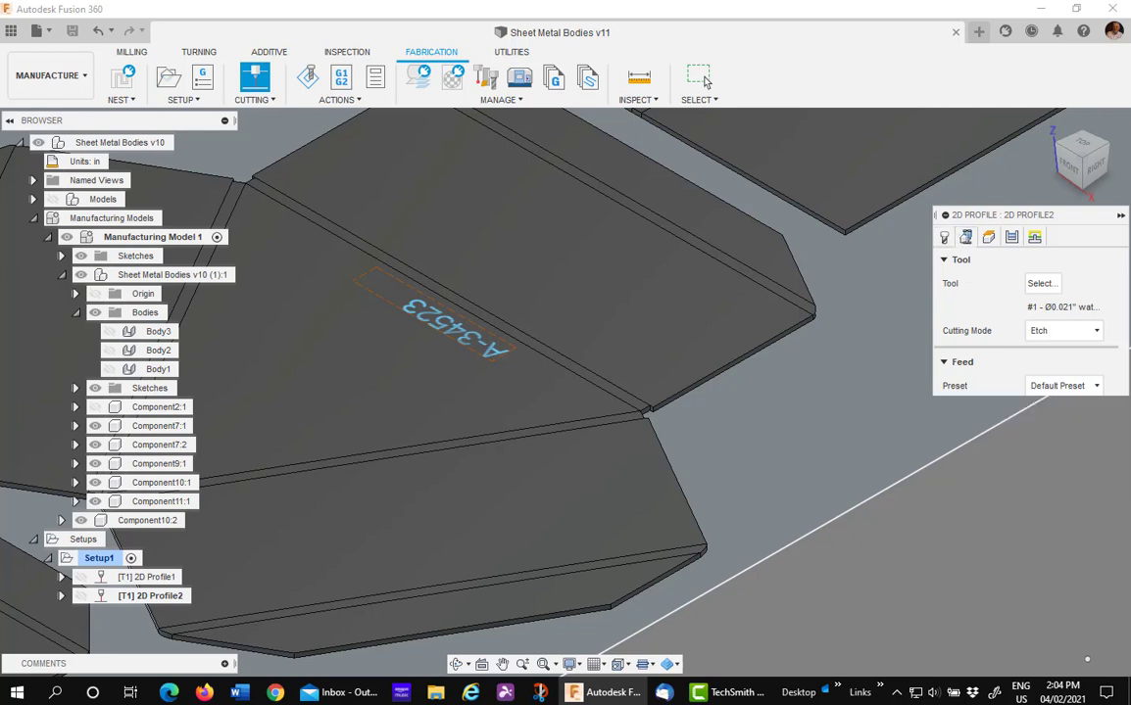
left_click(966, 238)
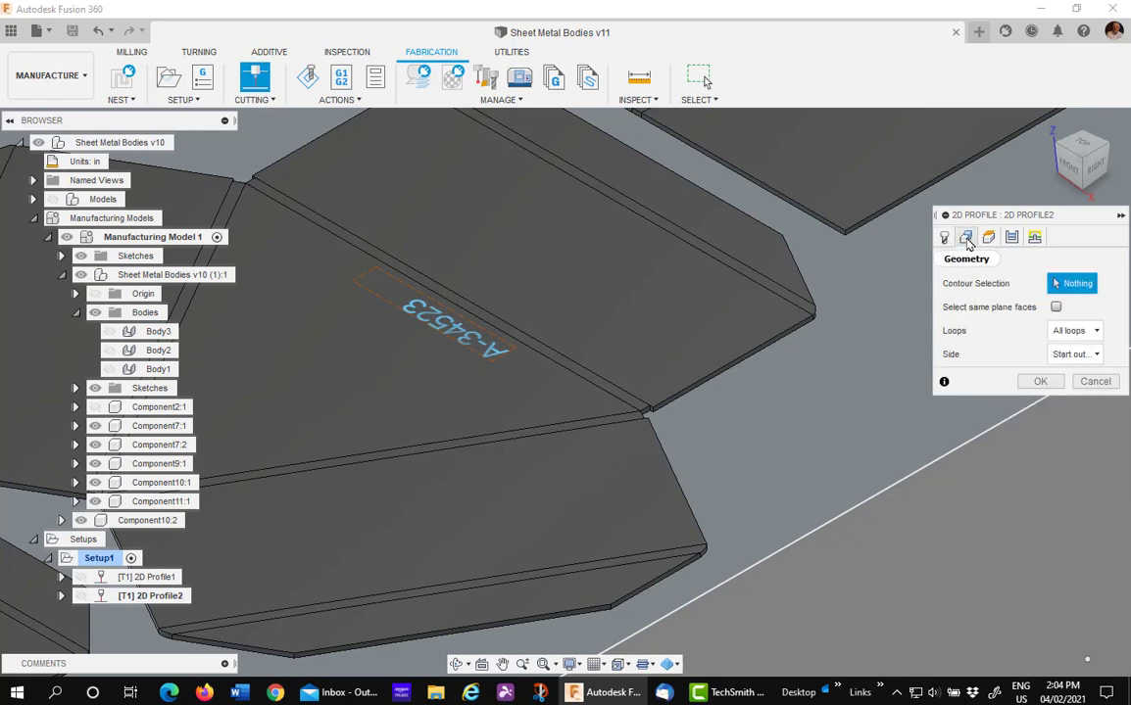
left_click(493, 354)
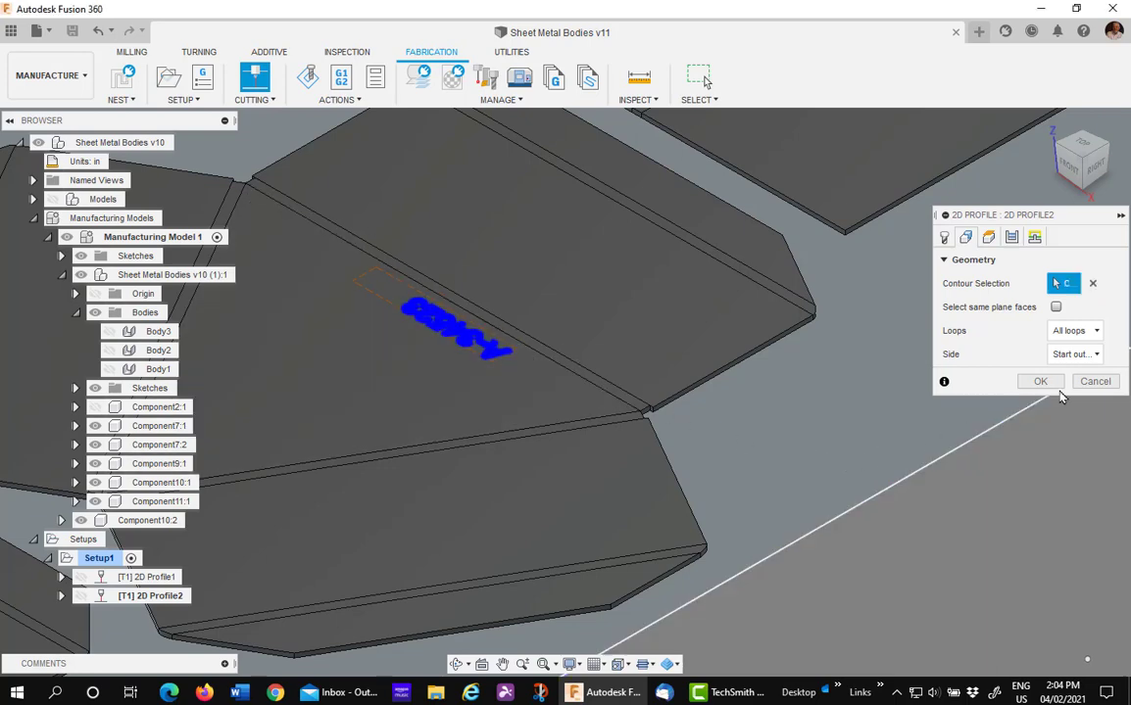
left_click(1040, 382)
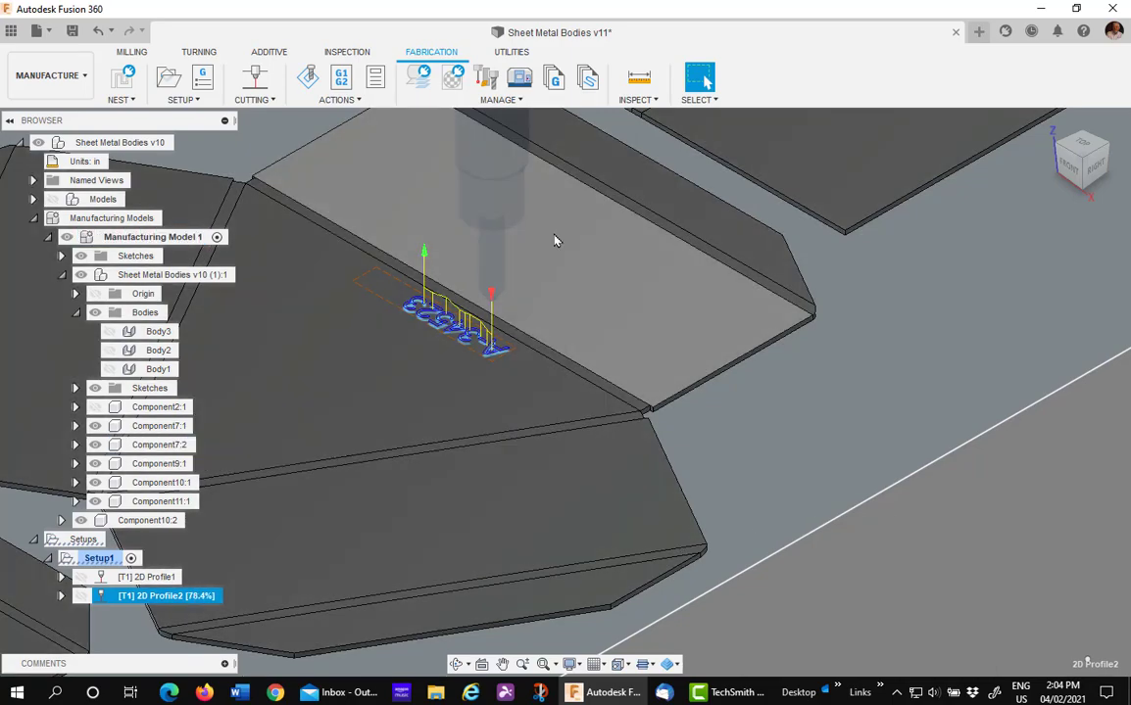
Select the whole manufacturing model and centre the full nested sheet in view
left_click(882, 451)
scroll(884, 478, "down", 10)
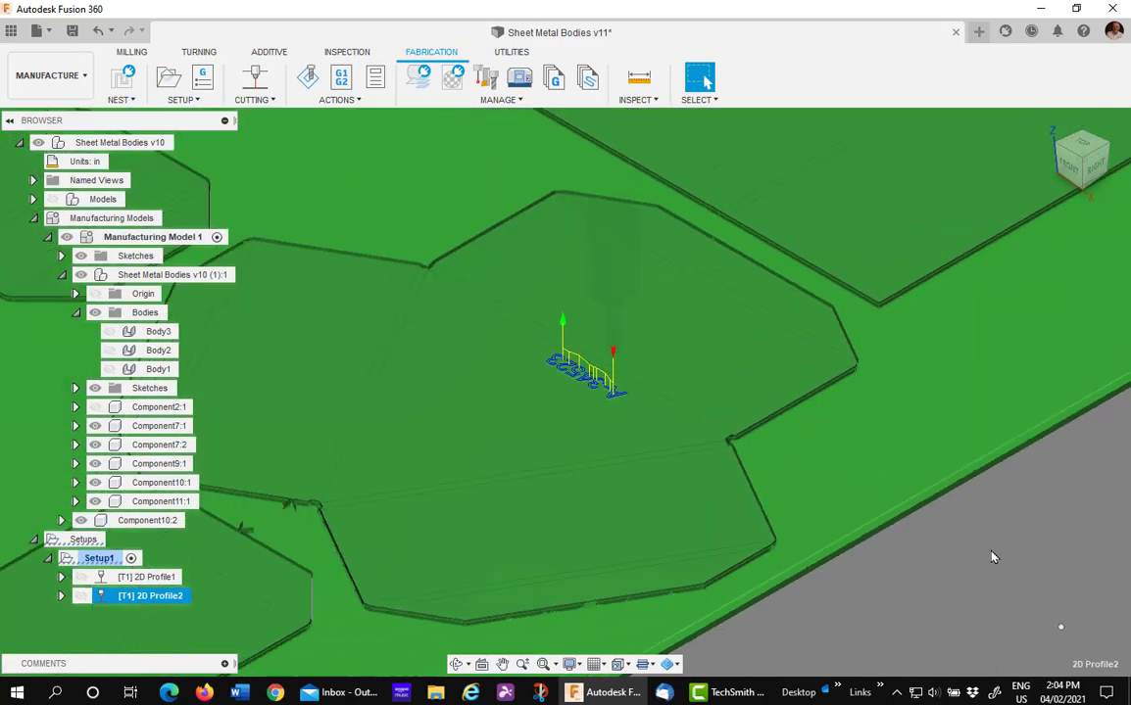
scroll(299, 148, "down", 5)
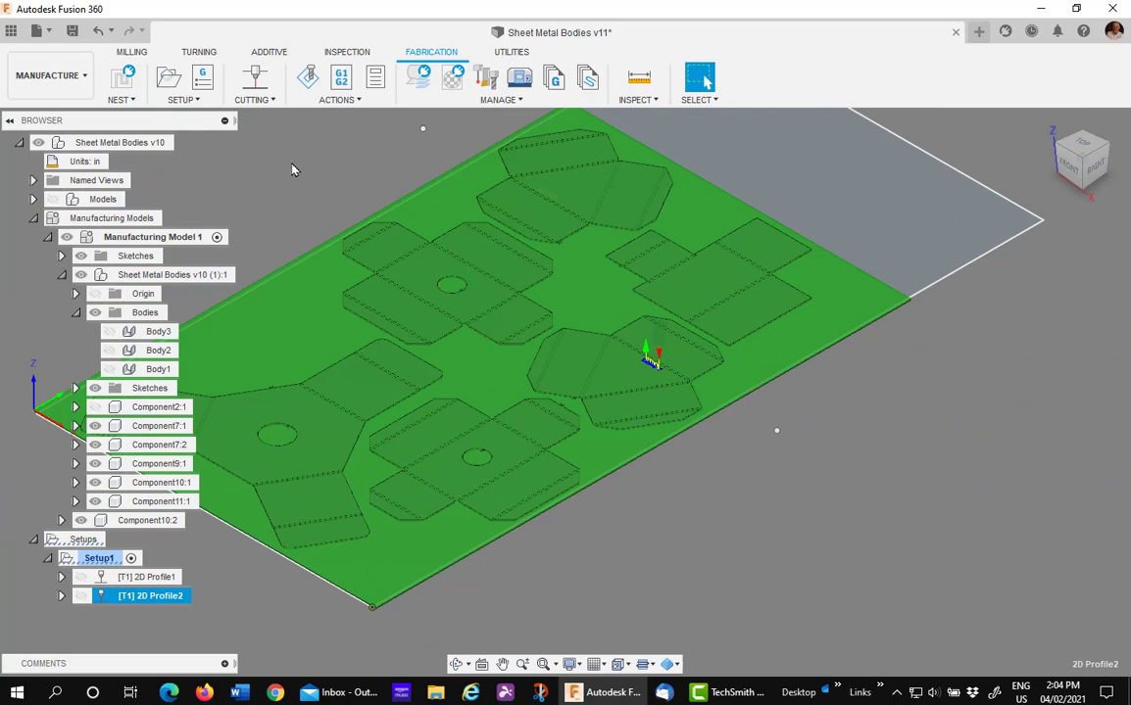
middle_click_drag(299, 167, 355, 196)
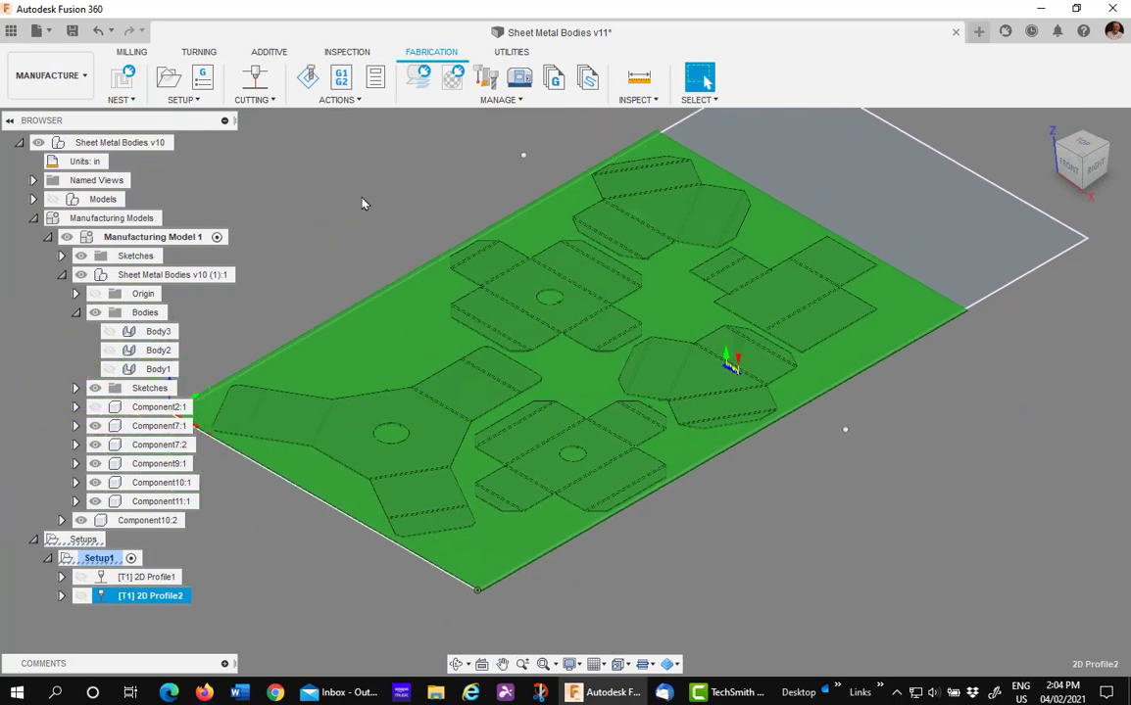